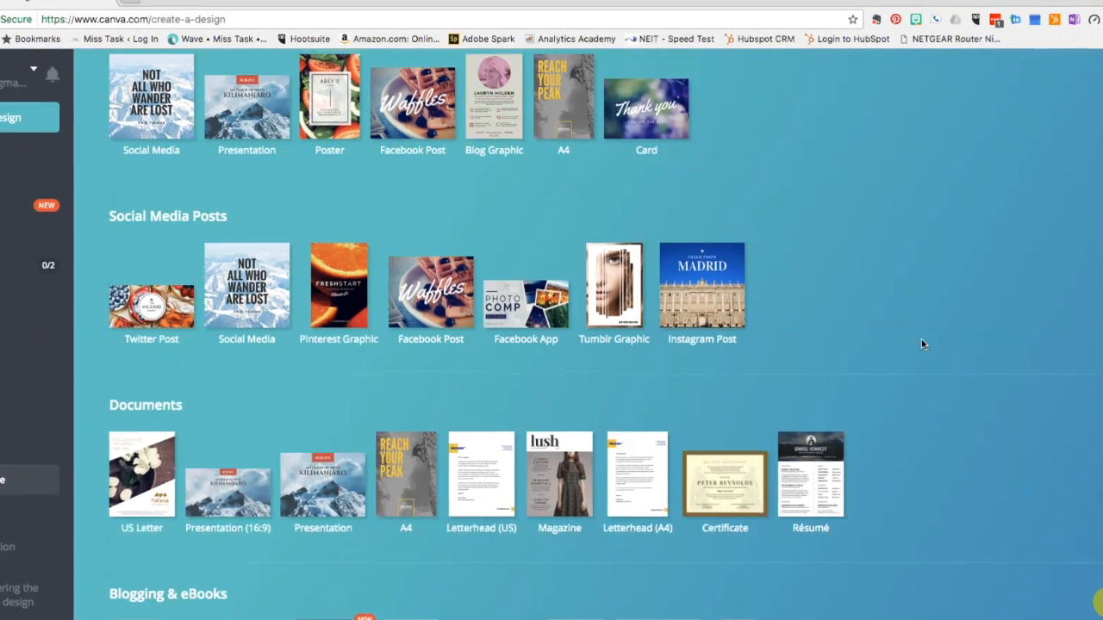
Step: Create a new Blog Title design and apply the free "Rule 22" taxi layout to its page
scroll(923, 340, up, 2)
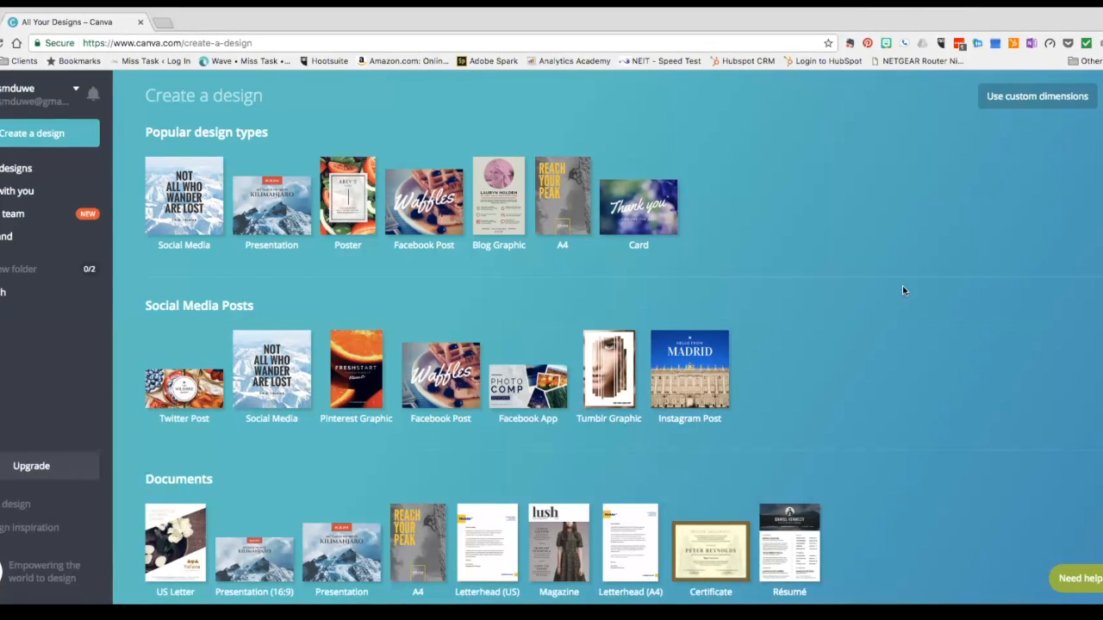
scroll(853, 341, down, 2)
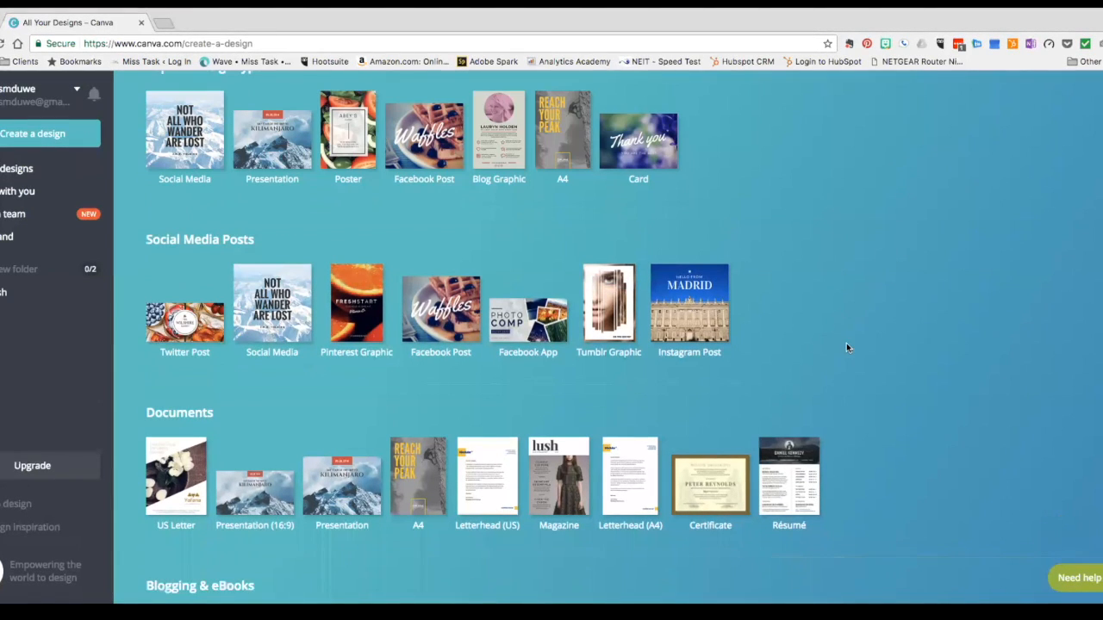
scroll(852, 341, down, 1)
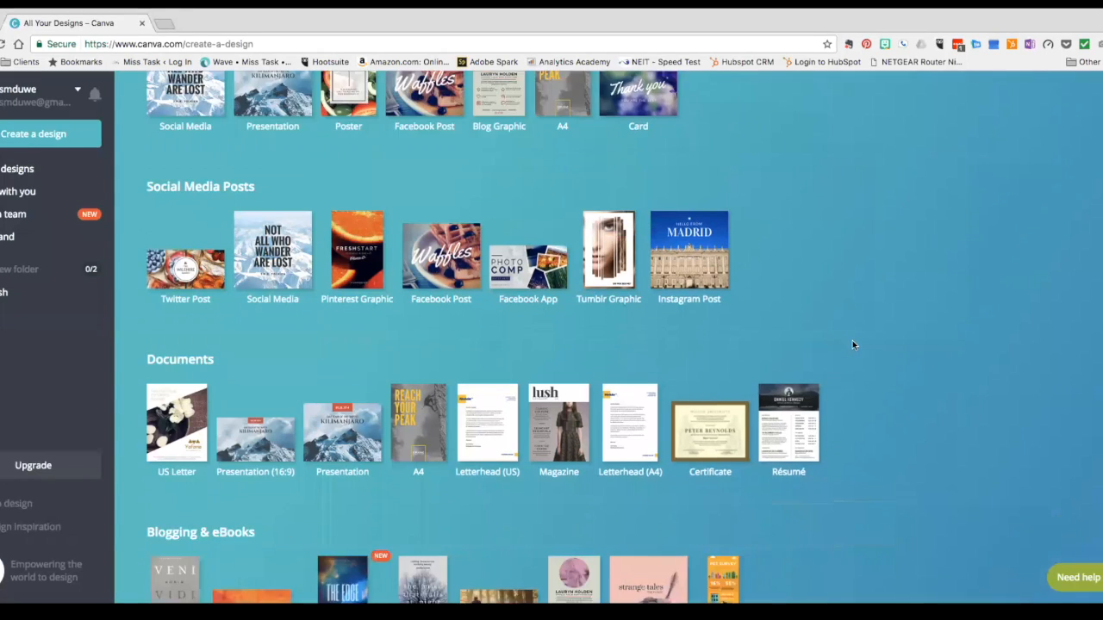
scroll(852, 344, down, 5)
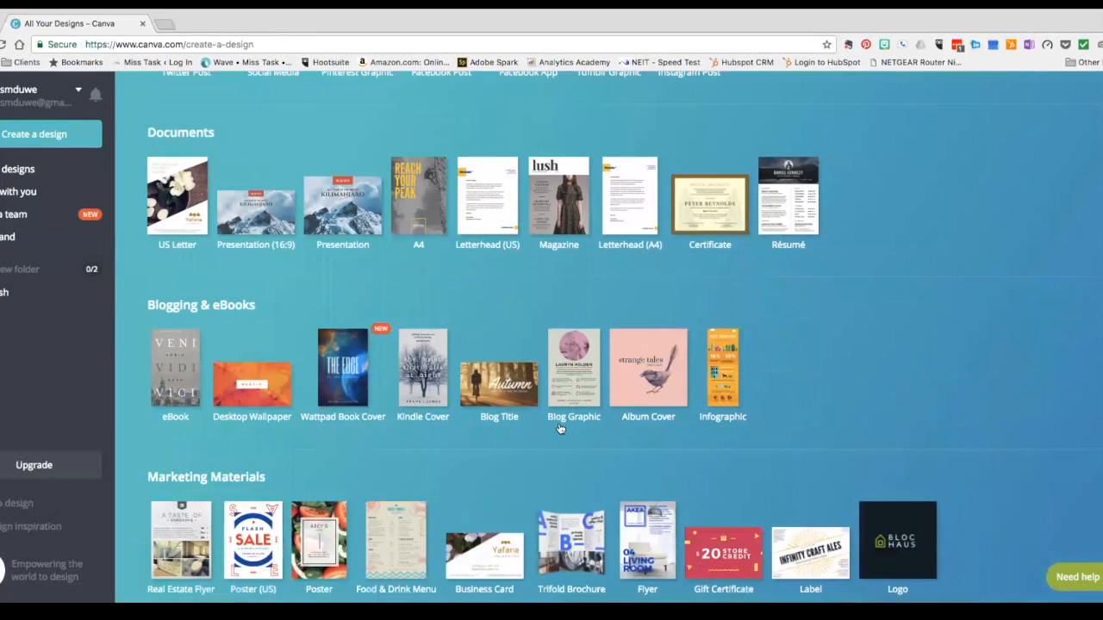
click(498, 387)
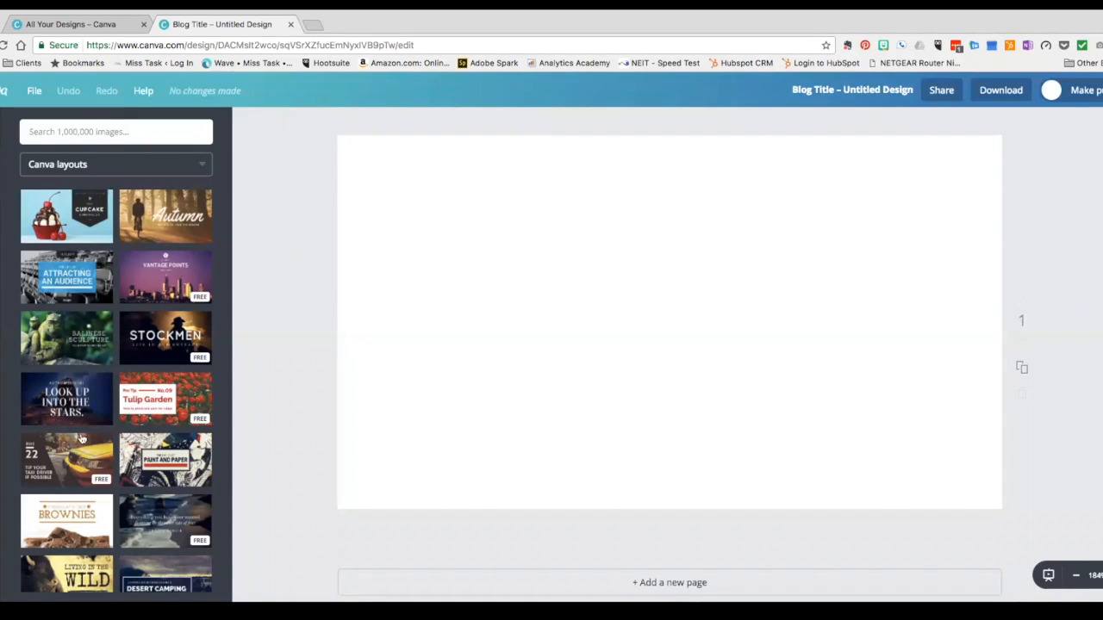
drag(68, 462, 709, 340)
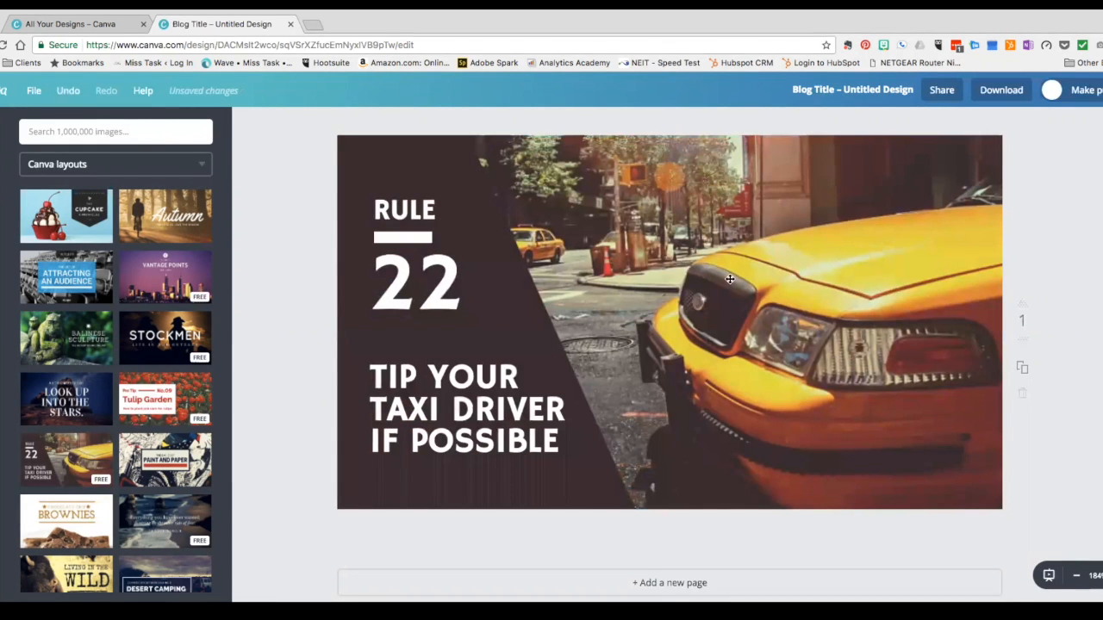
Step: Replace the layout's taxi photo with the uploaded photo of a person working at a desk monitor, filling the background frame
scroll(25, 363, down, 1)
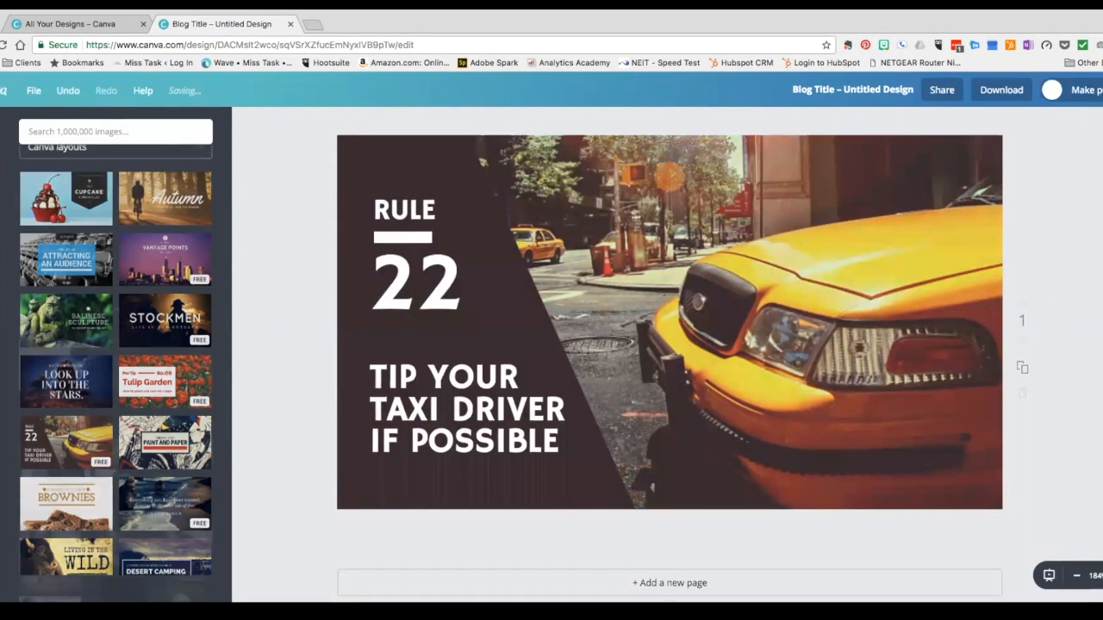
drag(116, 356, 689, 293)
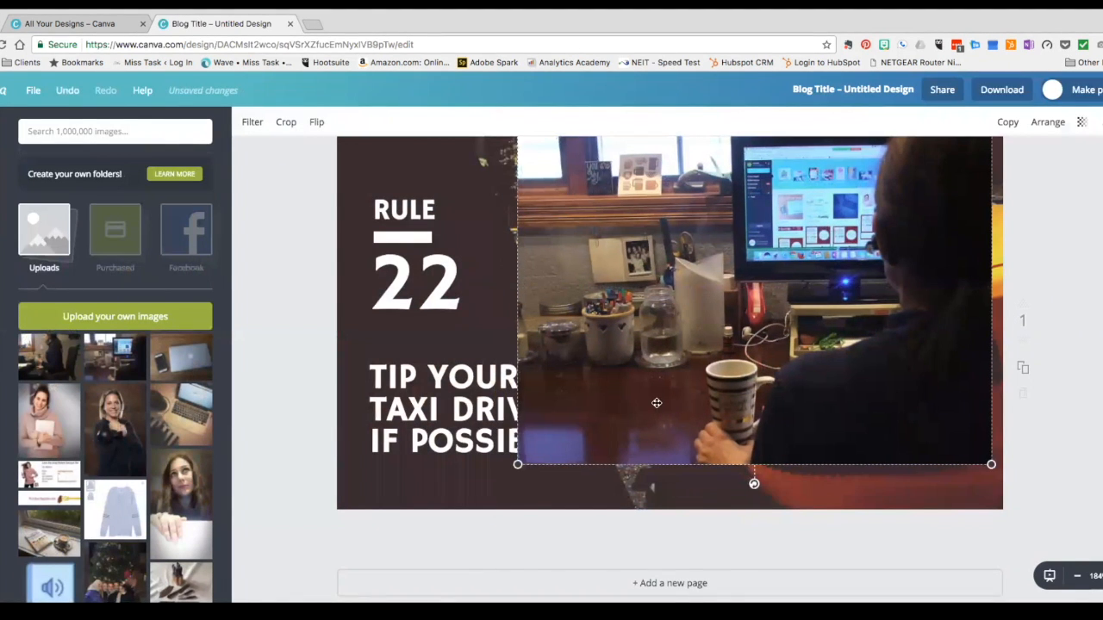
click(824, 492)
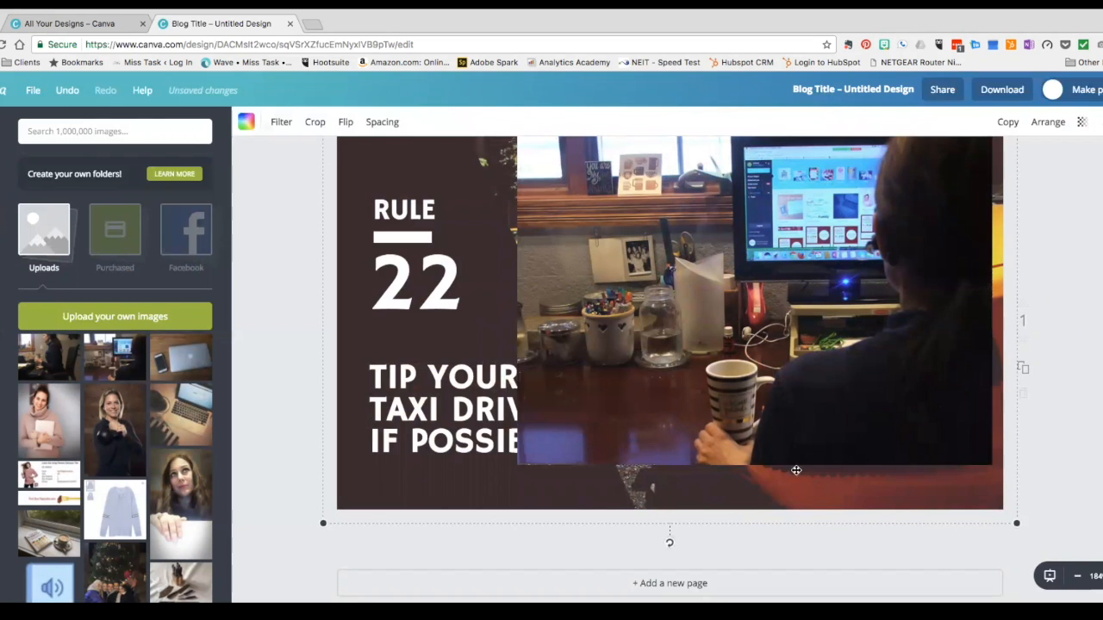
click(1102, 122)
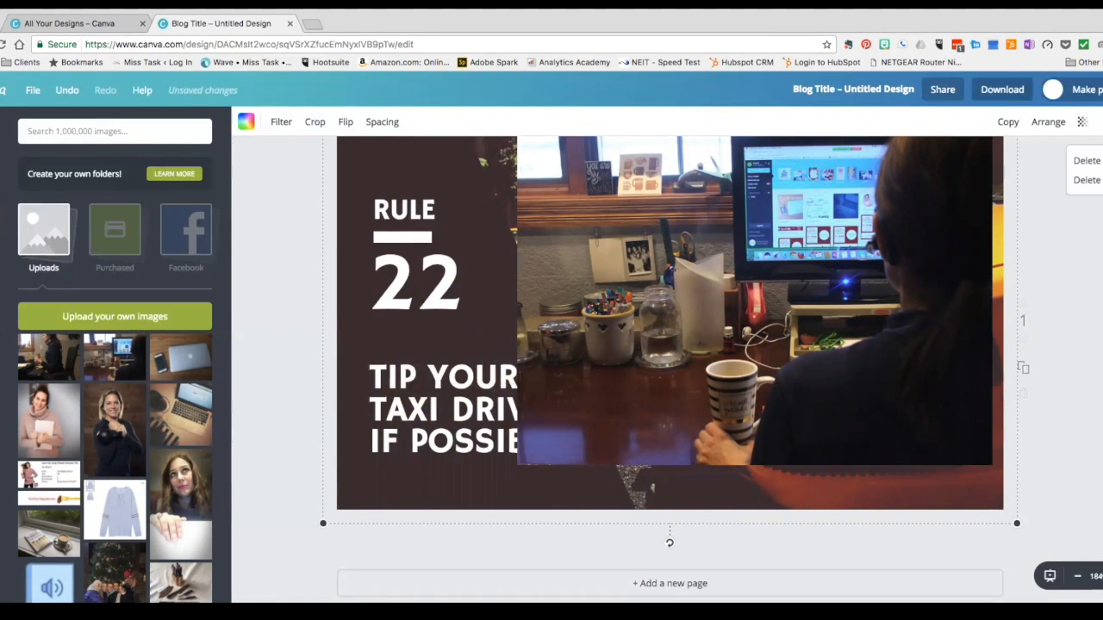
click(1087, 160)
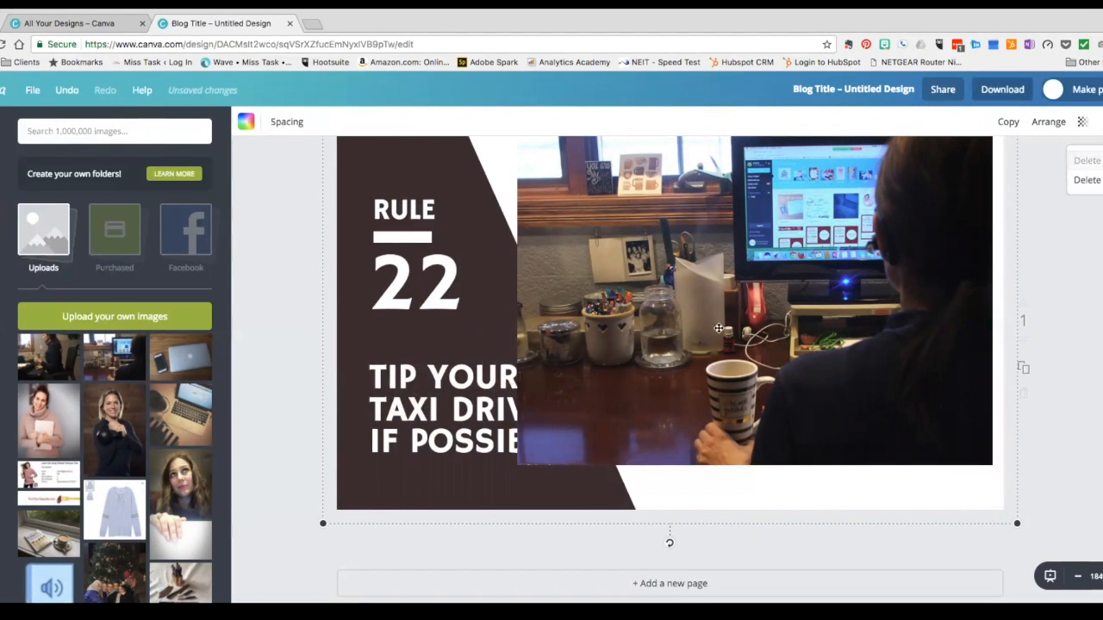
drag(519, 365, 758, 308)
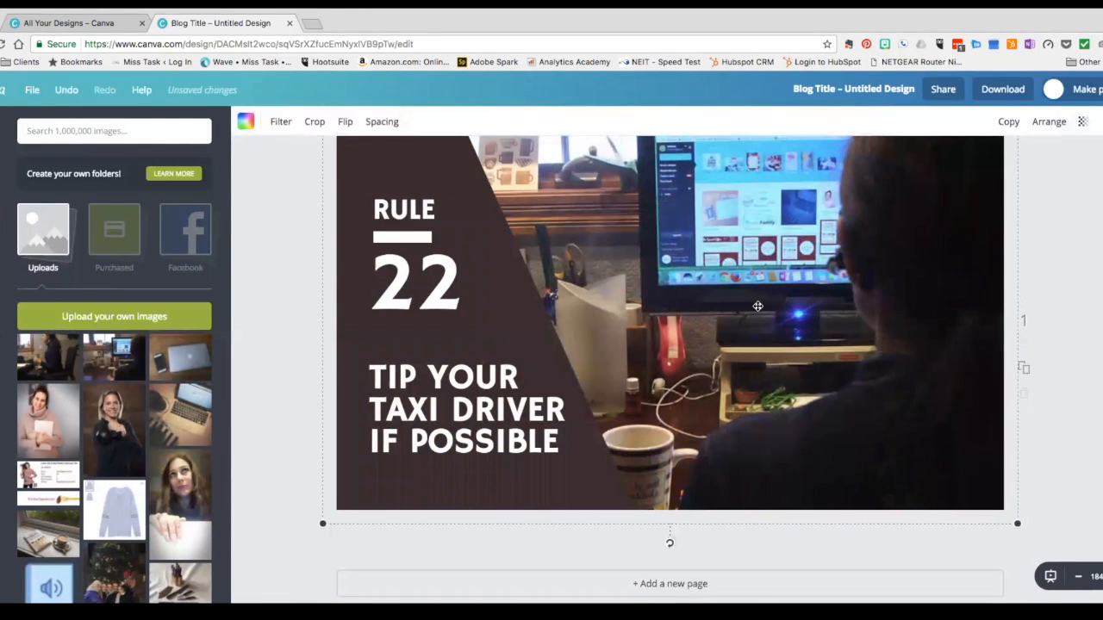
Step: Recolor the dark slanted shape behind the text with the teal brand color
click(464, 330)
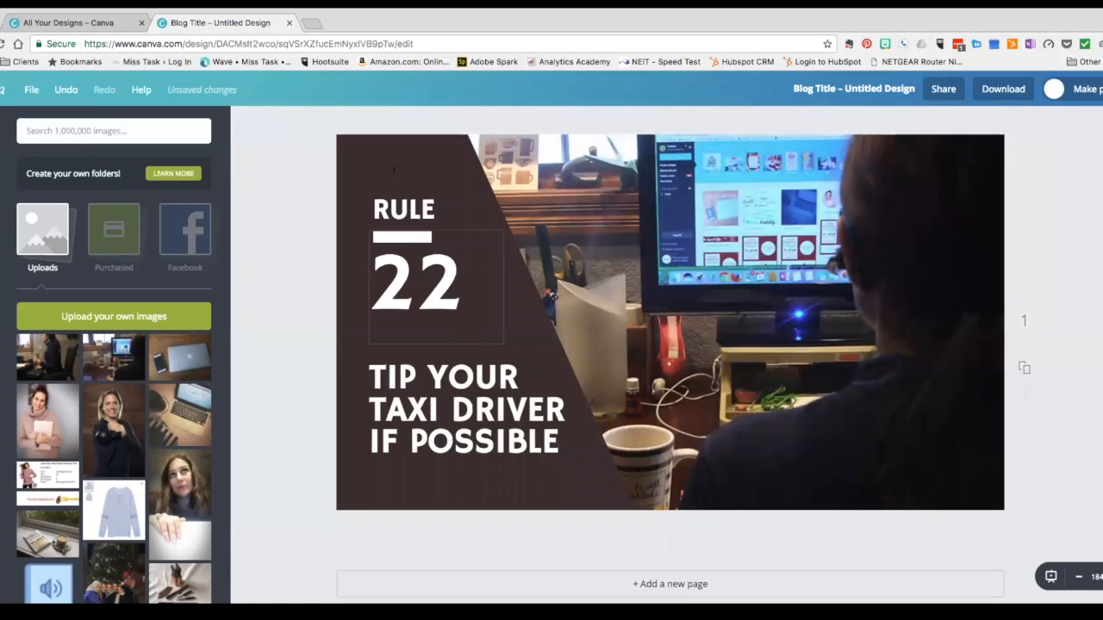
click(565, 474)
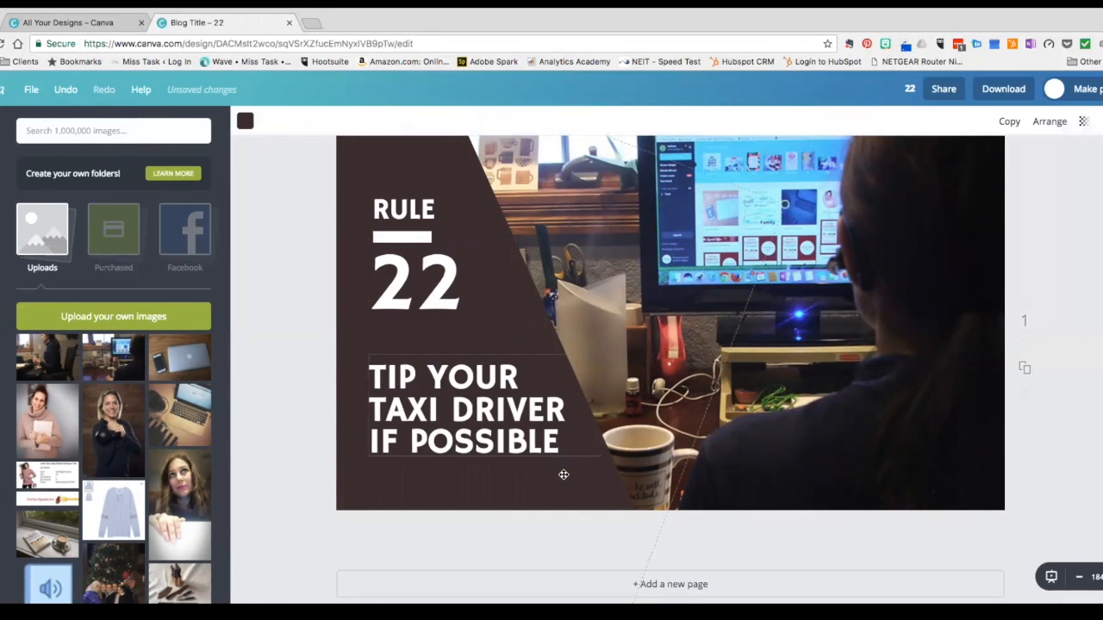
click(245, 123)
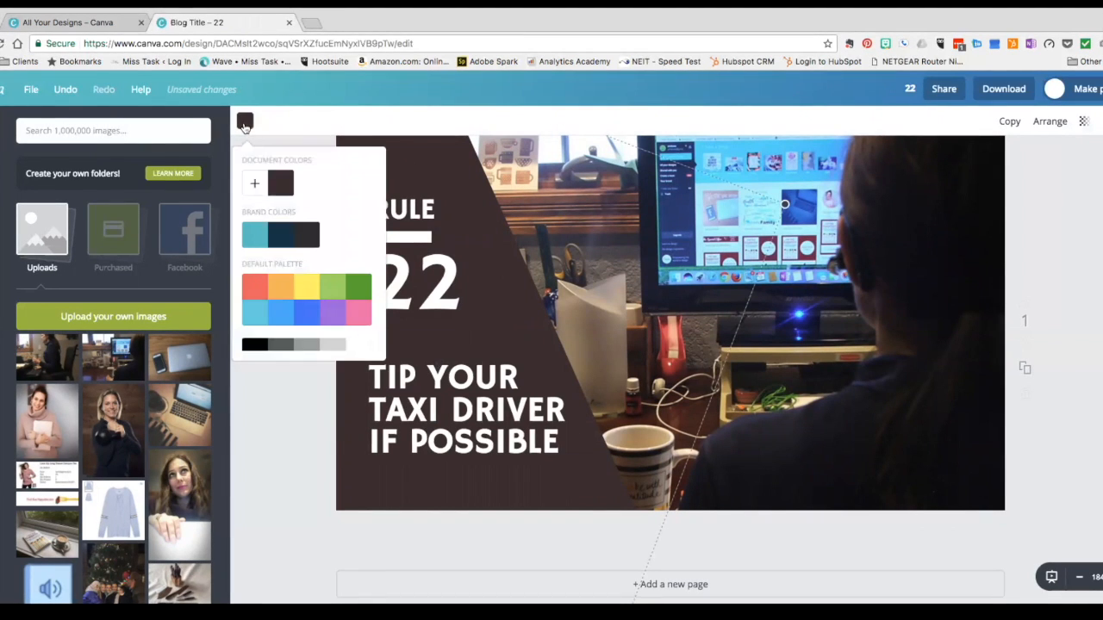
click(259, 240)
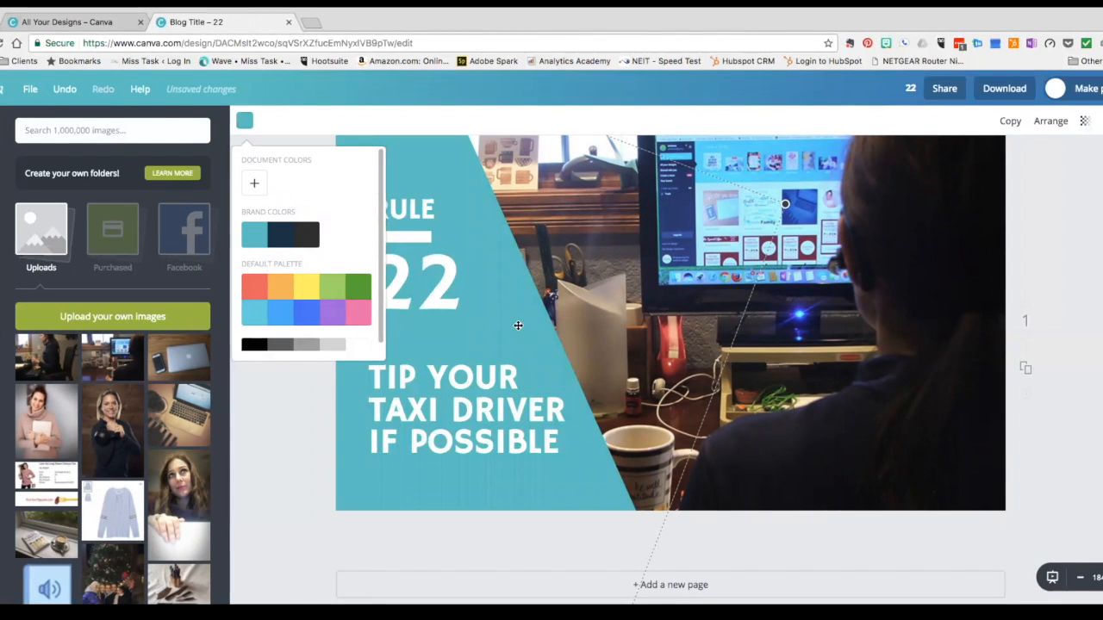
click(488, 316)
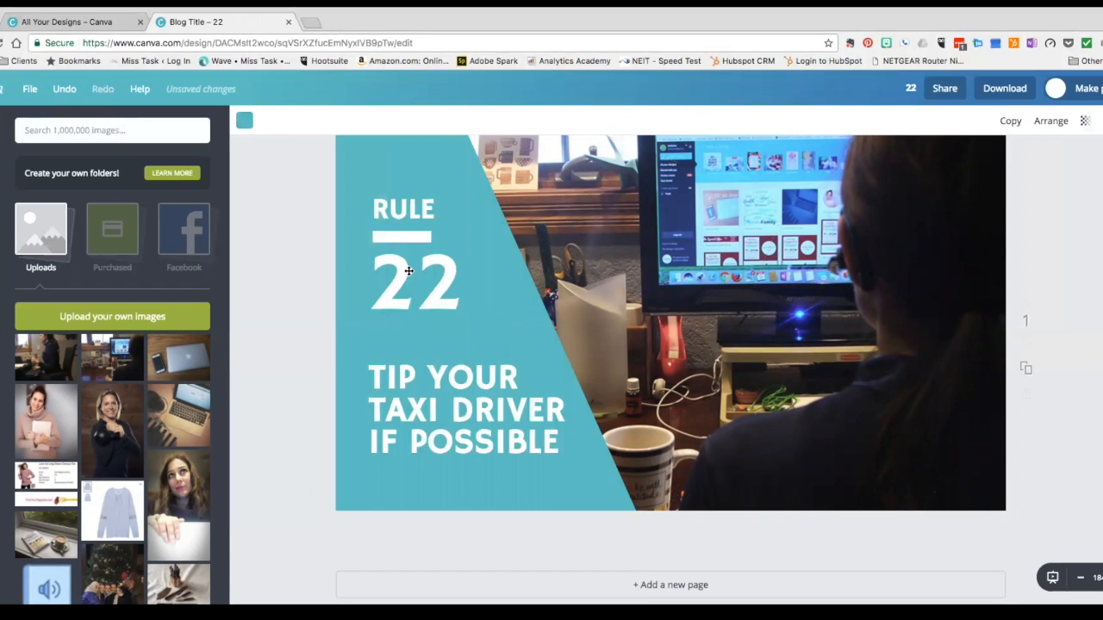
Step: Delete the number "22" from the large text box
click(409, 271)
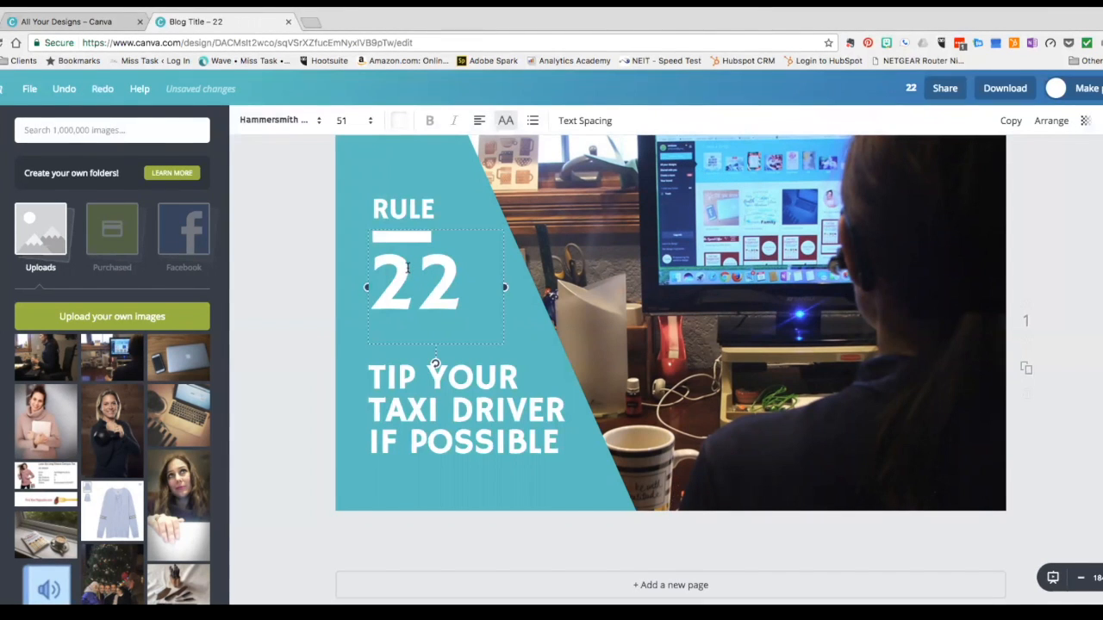
key(Delete)
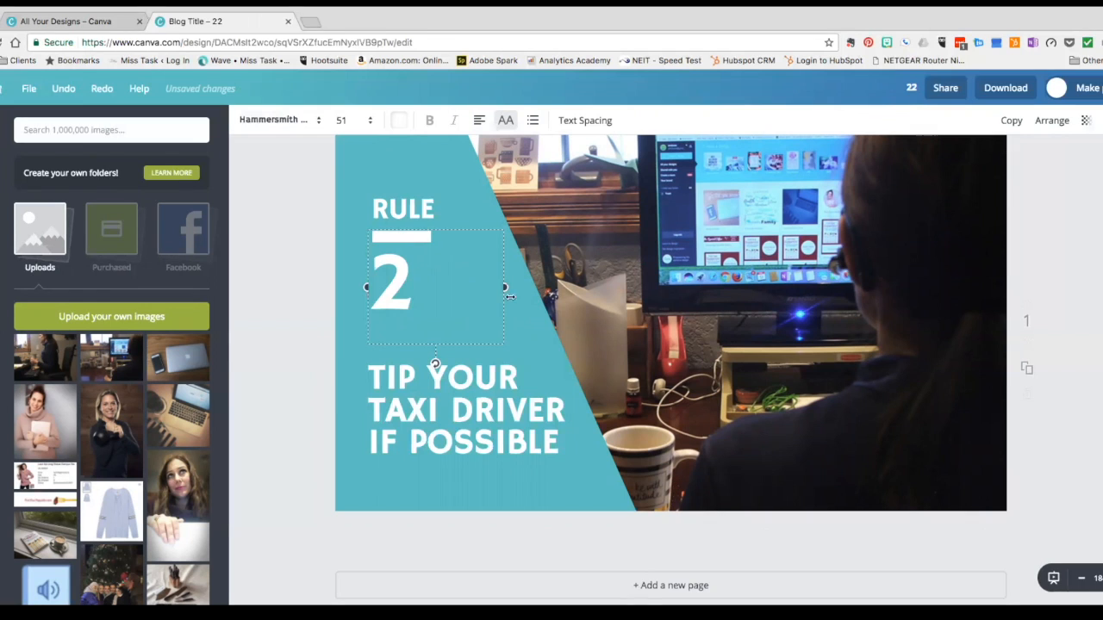
drag(502, 314, 366, 236)
key(BackSpace)
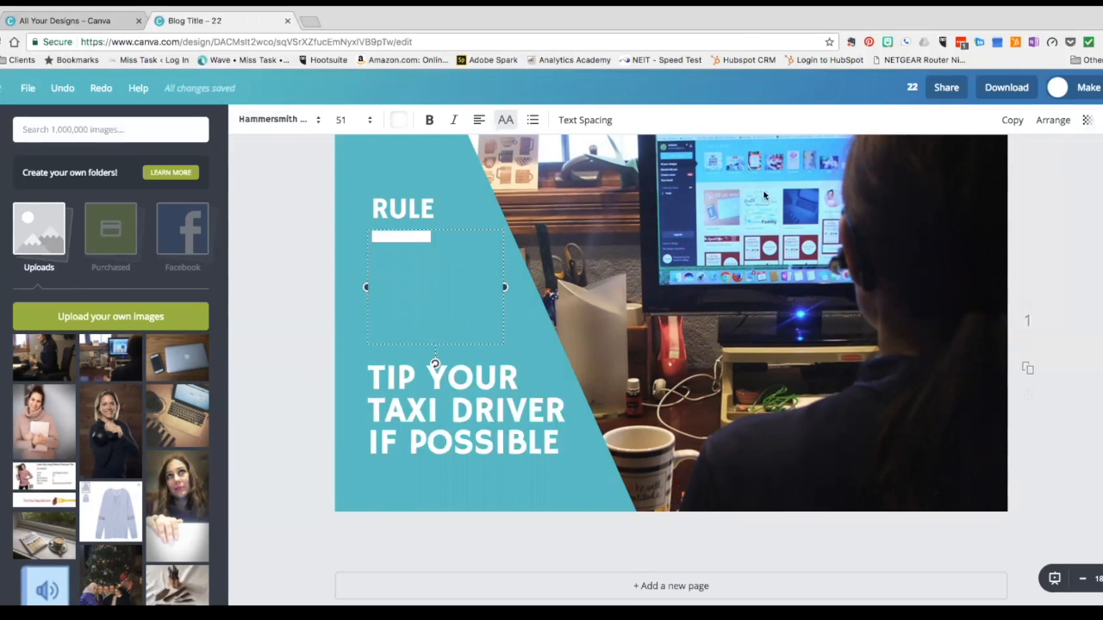
Step: Set the teal shape's transparency to 80
click(537, 352)
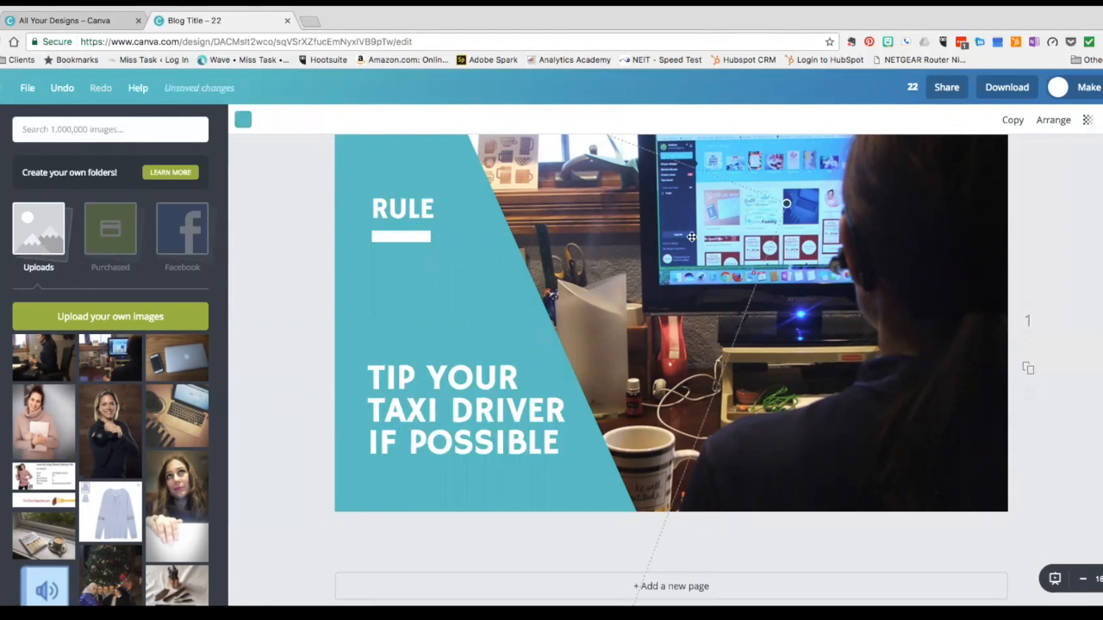
click(1088, 119)
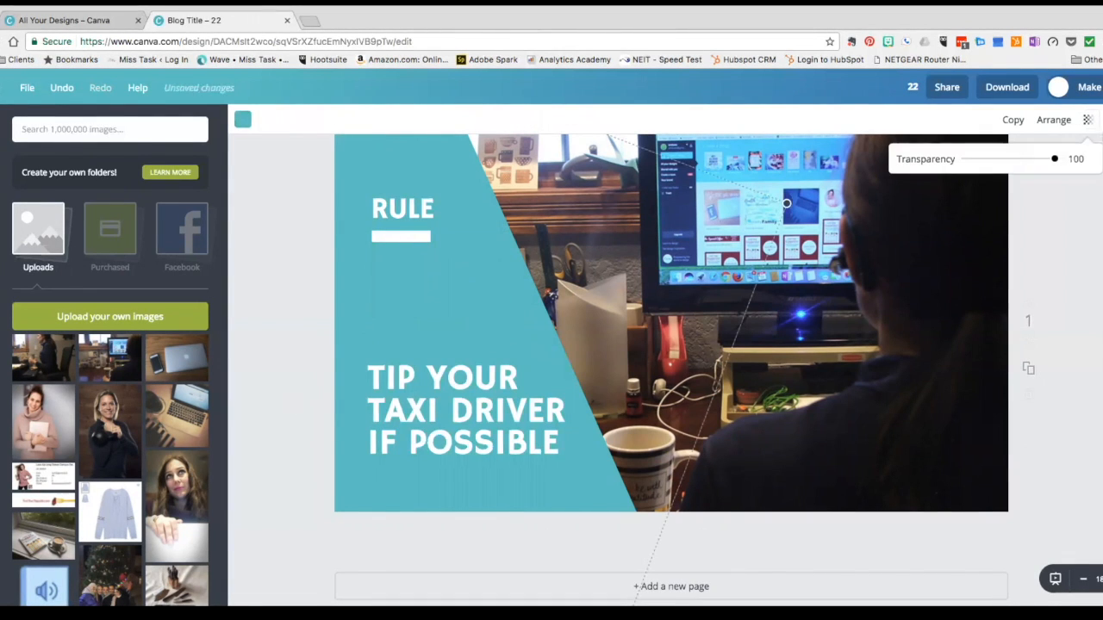
drag(1055, 158, 1037, 166)
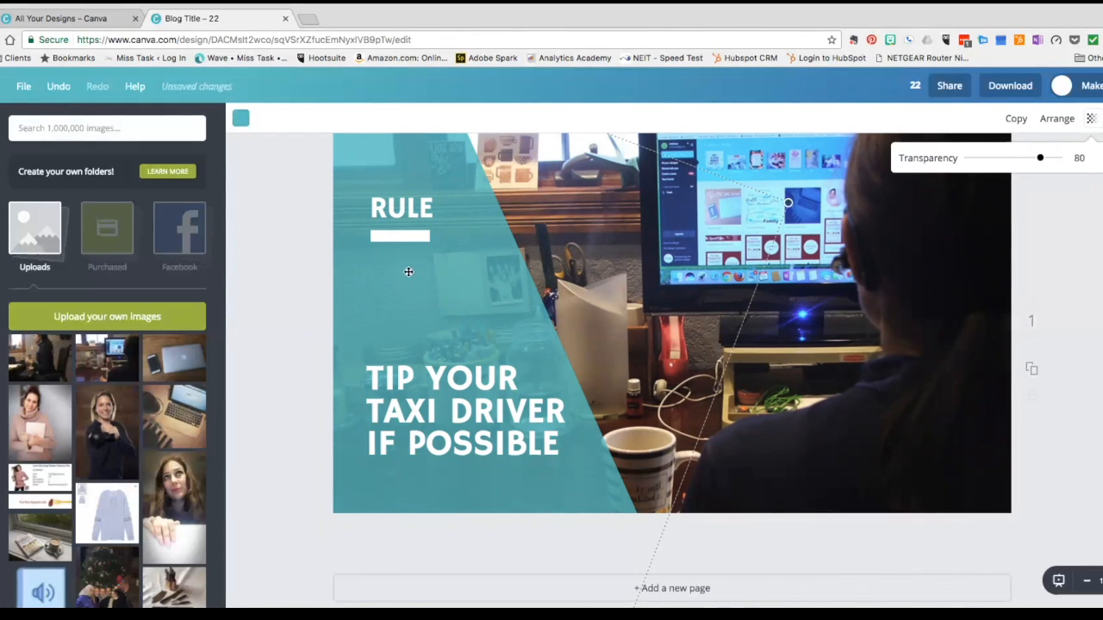
Step: Delete the word "RULE" from the text box above the white bar
click(400, 233)
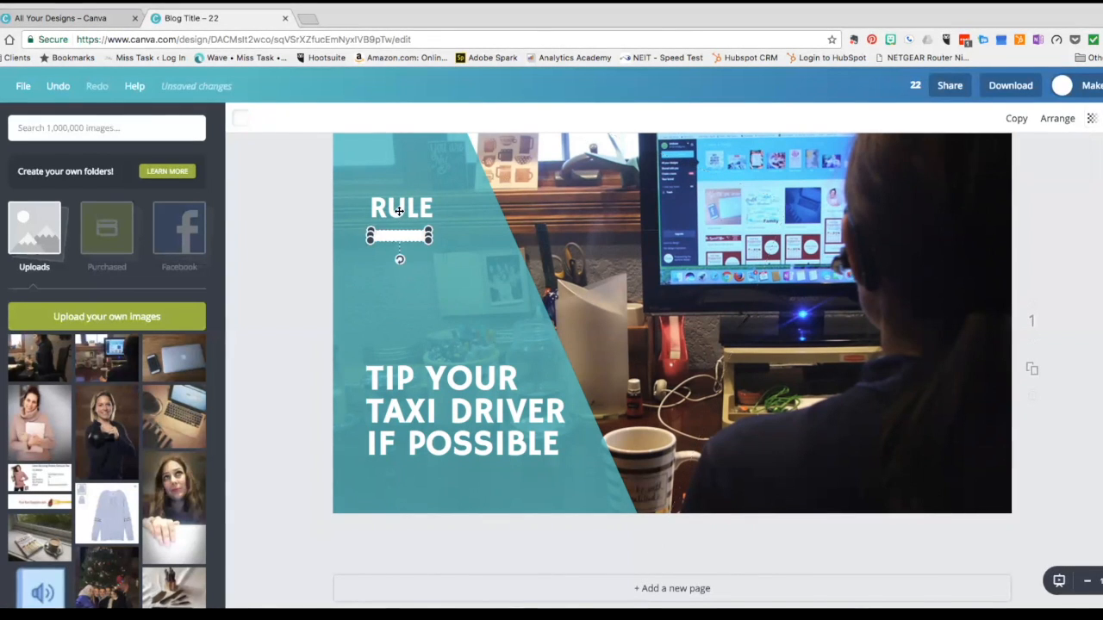
click(393, 204)
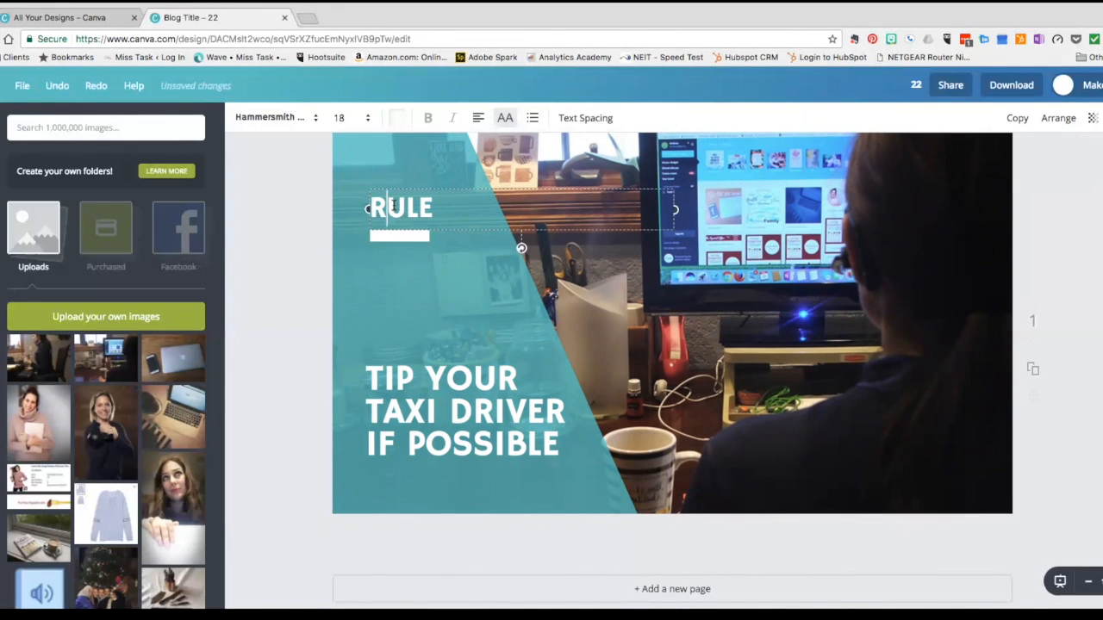
drag(455, 205, 352, 206)
drag(434, 207, 366, 205)
key(BackSpace)
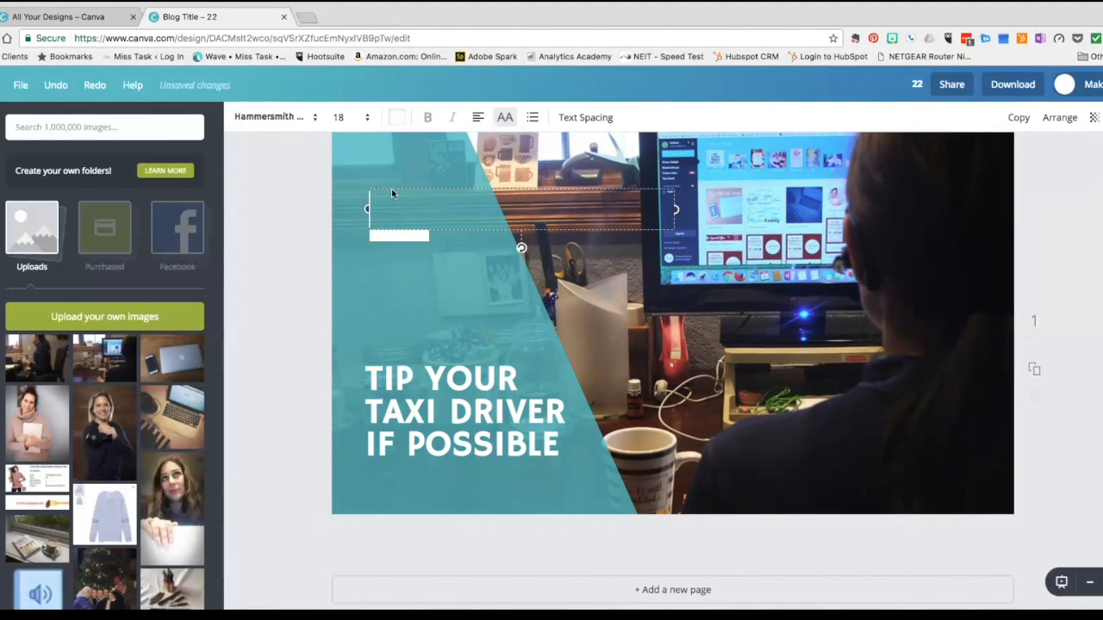
click(466, 230)
click(454, 230)
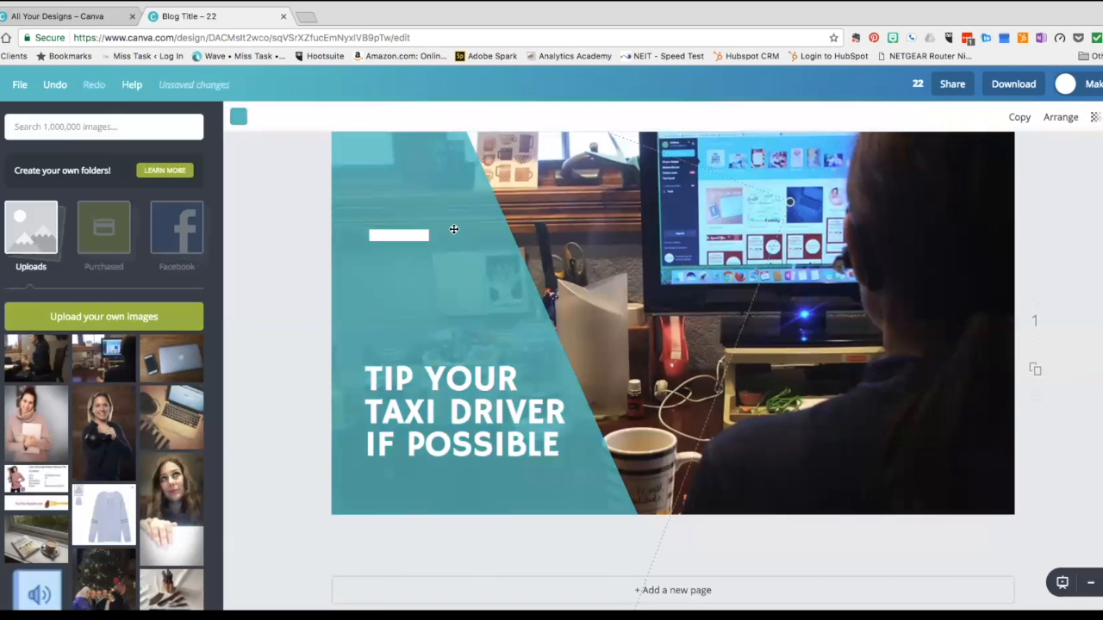
Step: Try to fit the white bar as a divider directly above "TIP YOUR TAXI DRIVER IF POSSIBLE" by moving and resizing it
click(383, 236)
drag(385, 236, 397, 347)
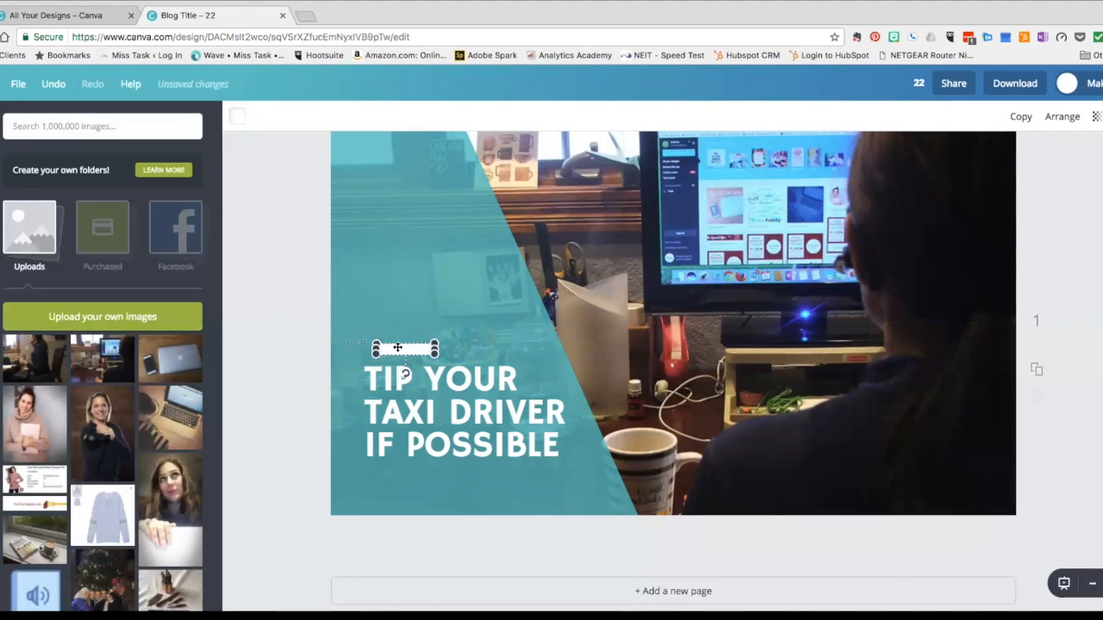
drag(436, 349, 514, 349)
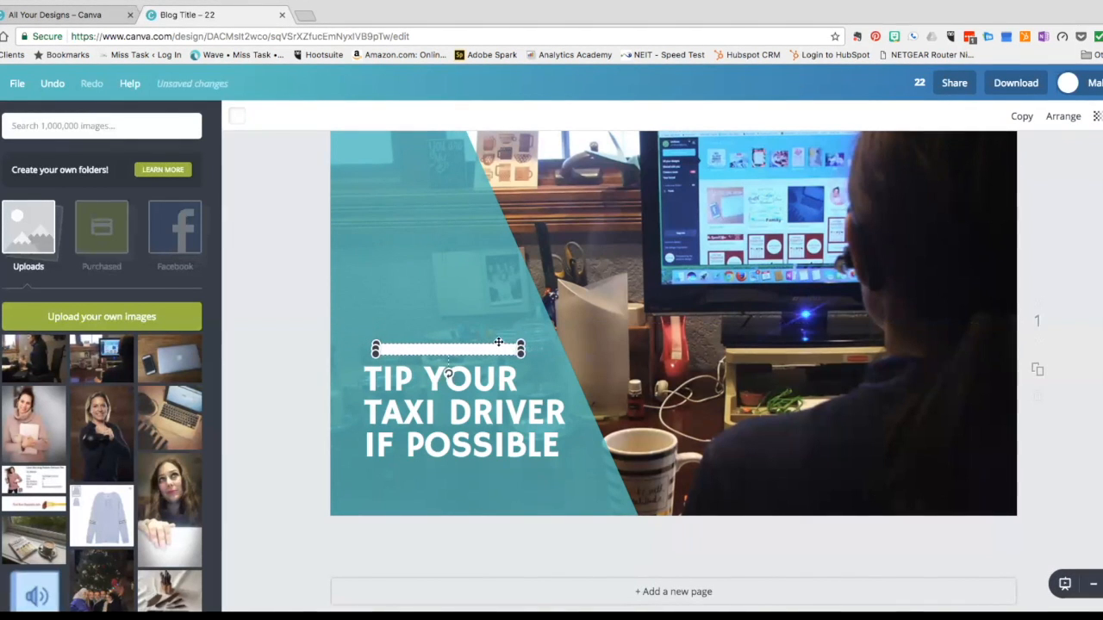
drag(517, 351, 422, 354)
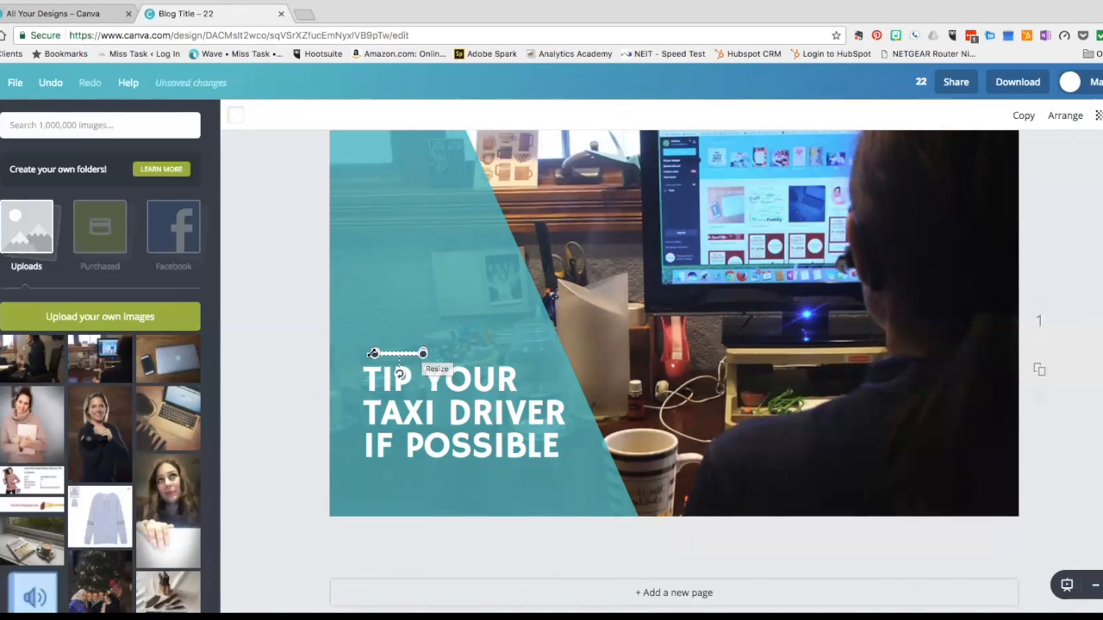
drag(440, 353, 518, 356)
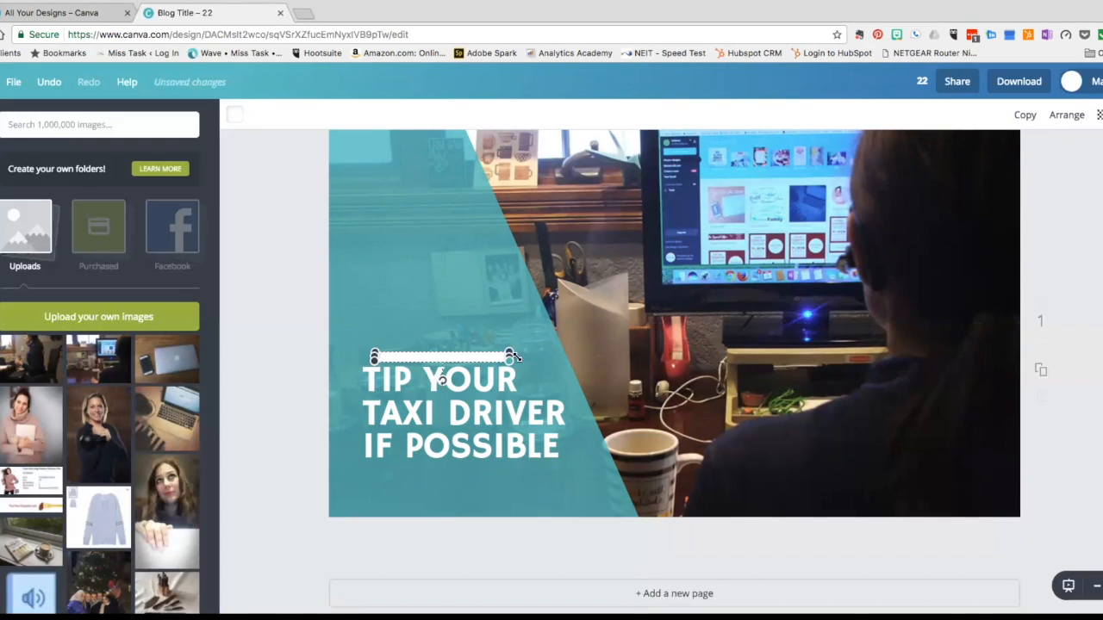
drag(361, 360, 357, 358)
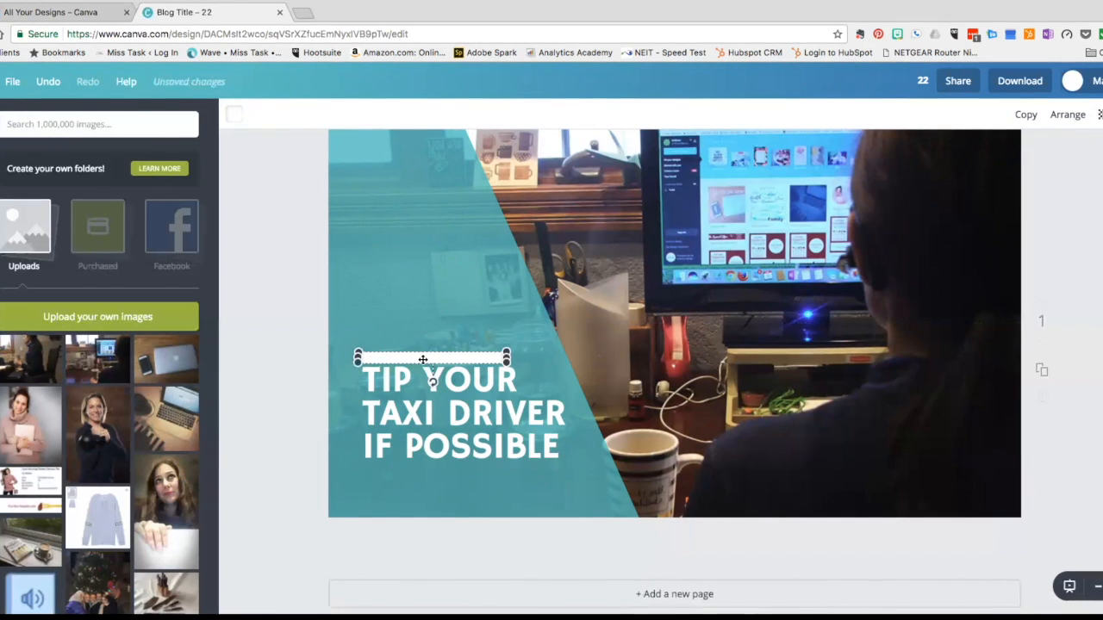
Step: Delete the white bar above "TIP YOUR TAXI DRIVER IF POSSIBLE"
key(Delete)
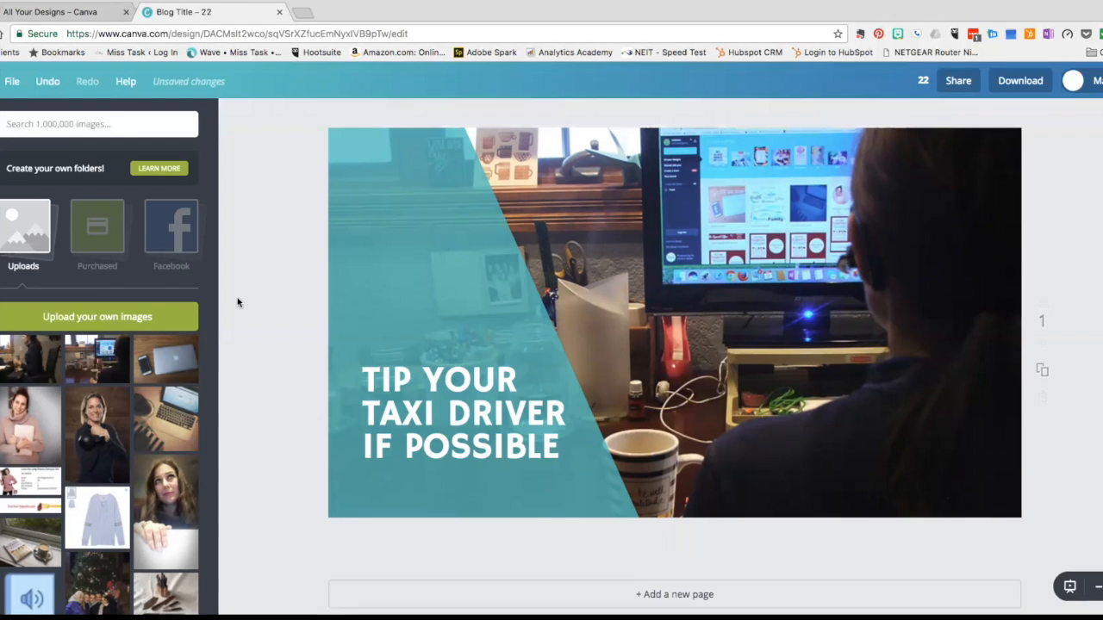
Step: Look through the free line elements for a divider suited to the title graphic
click(2, 207)
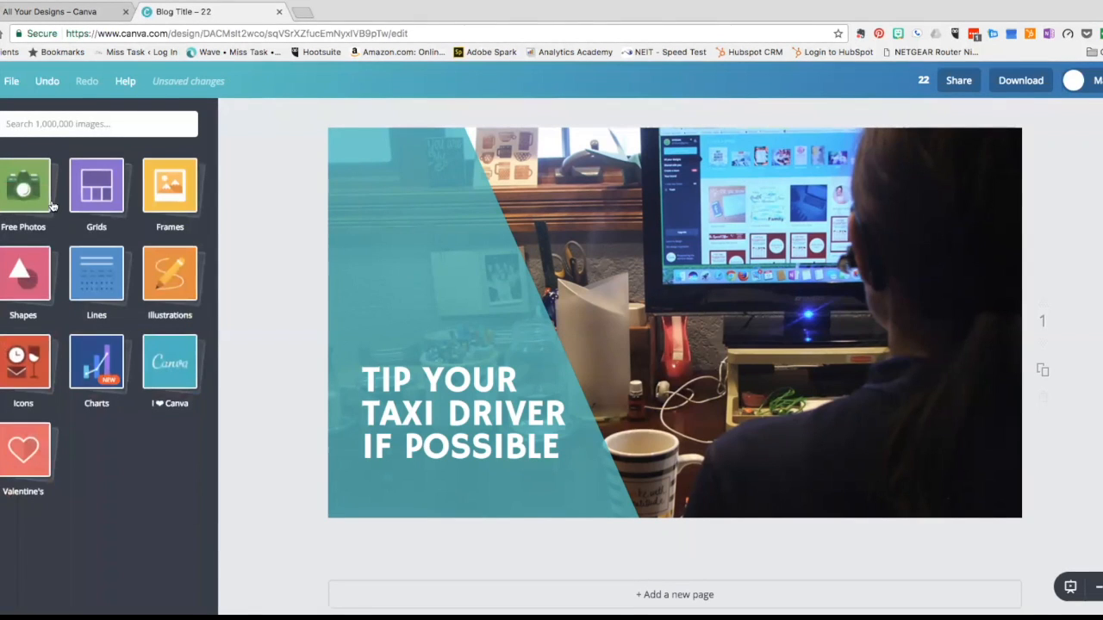
click(96, 277)
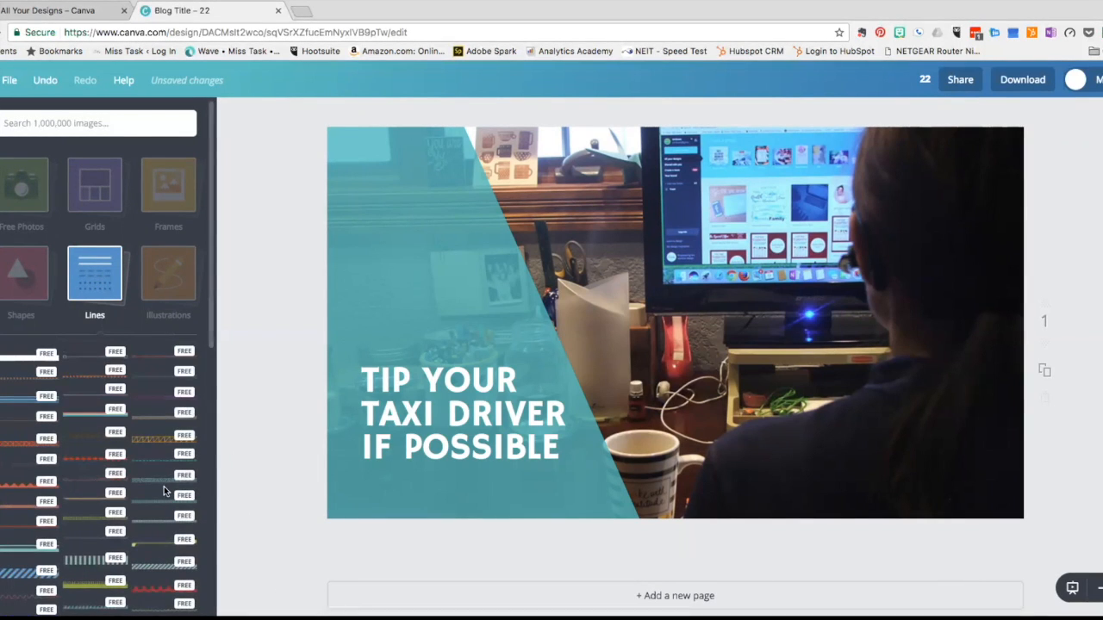
scroll(129, 535, down, 2)
scroll(128, 535, down, 2)
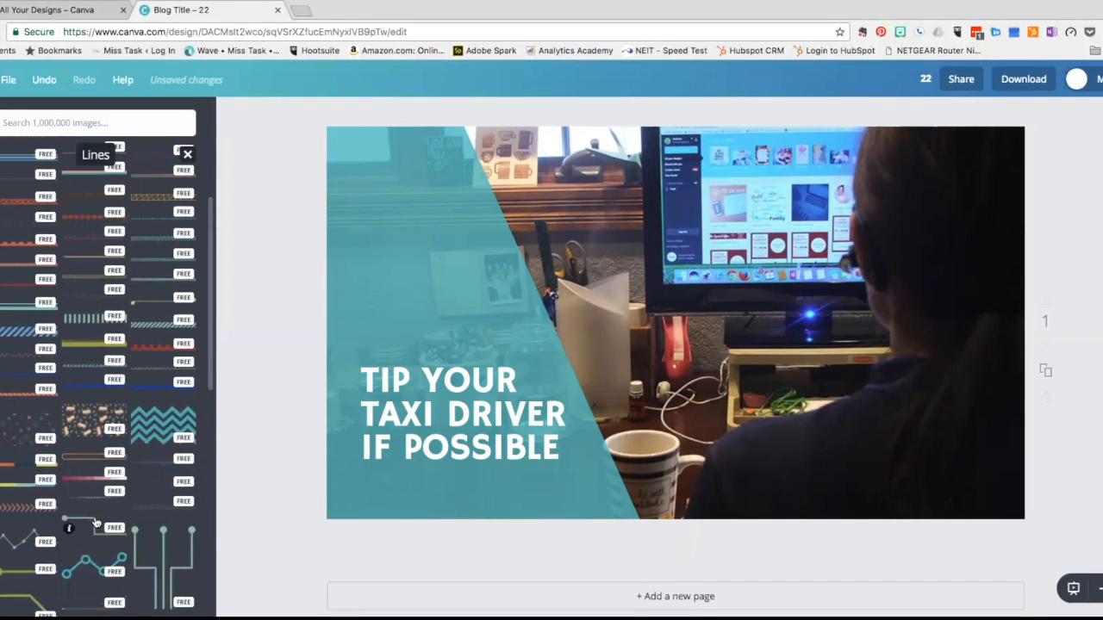
scroll(129, 523, down, 4)
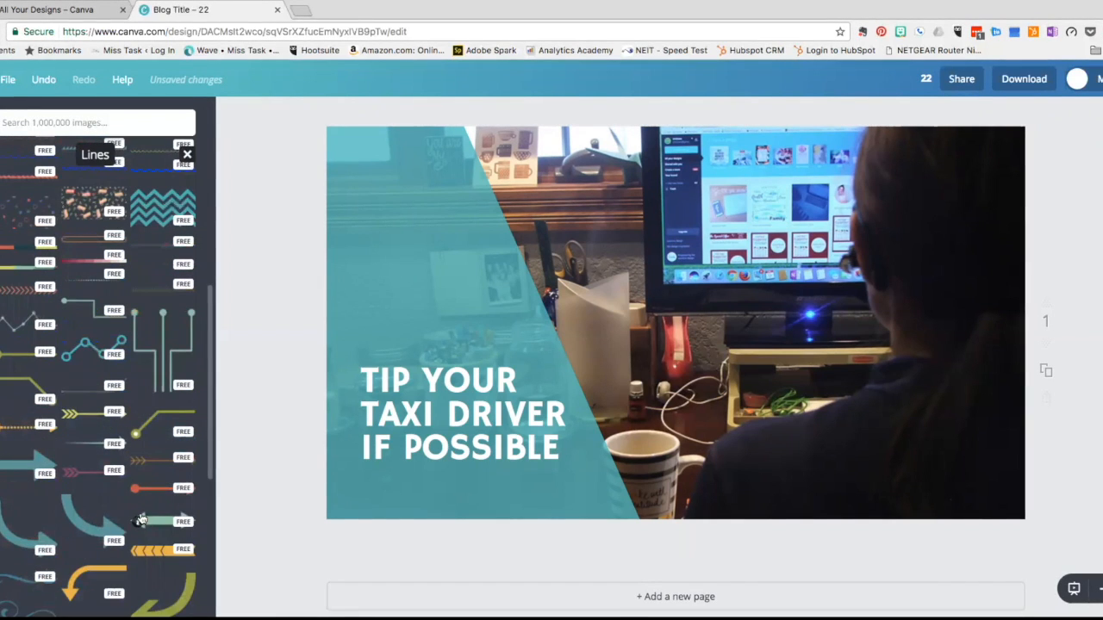
scroll(131, 517, down, 2)
scroll(135, 517, down, 2)
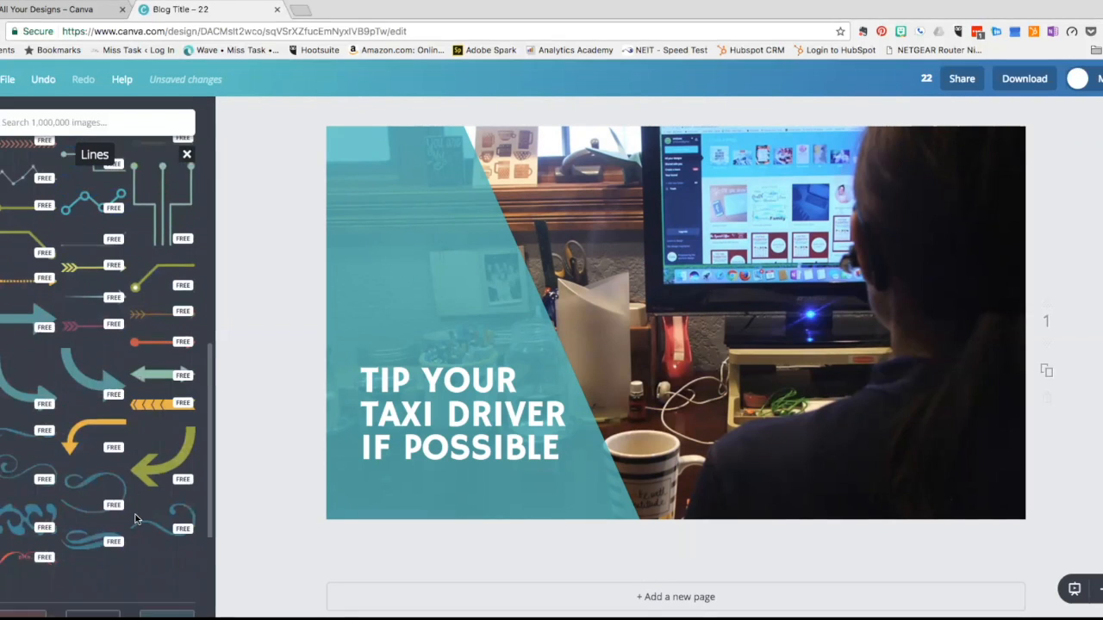
scroll(135, 517, up, 4)
scroll(135, 521, up, 8)
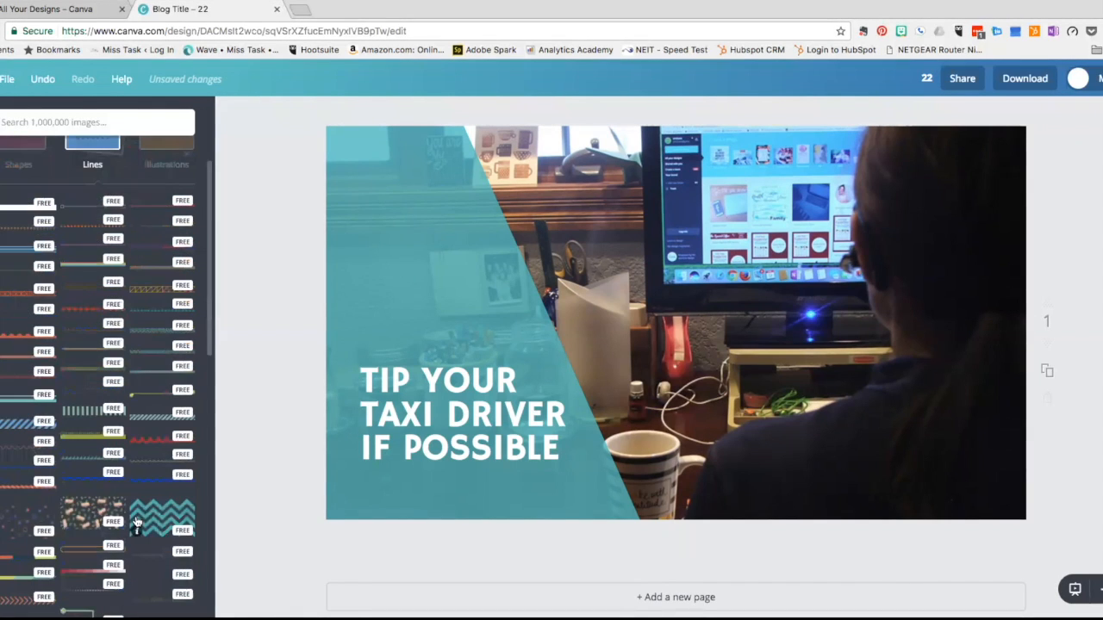
Step: Replace the text "TIP YOUR TAXI DRIVER IF POSSIBLE" with "PHOTO DESIGN IN 10 MINUTES"
double_click(422, 399)
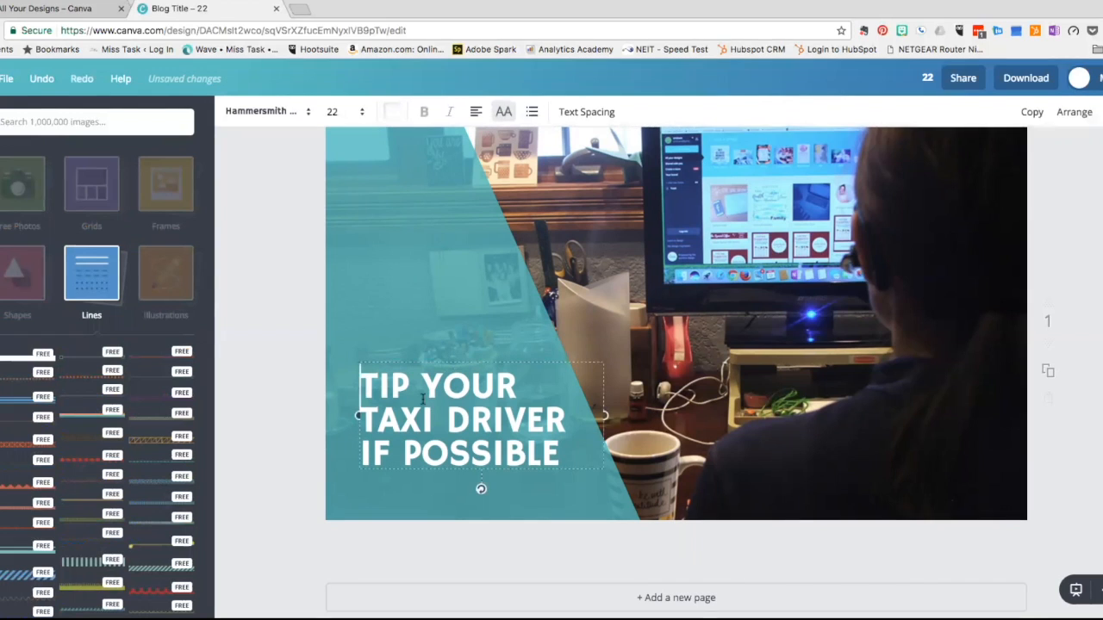
key(Delete)
drag(362, 386, 557, 454)
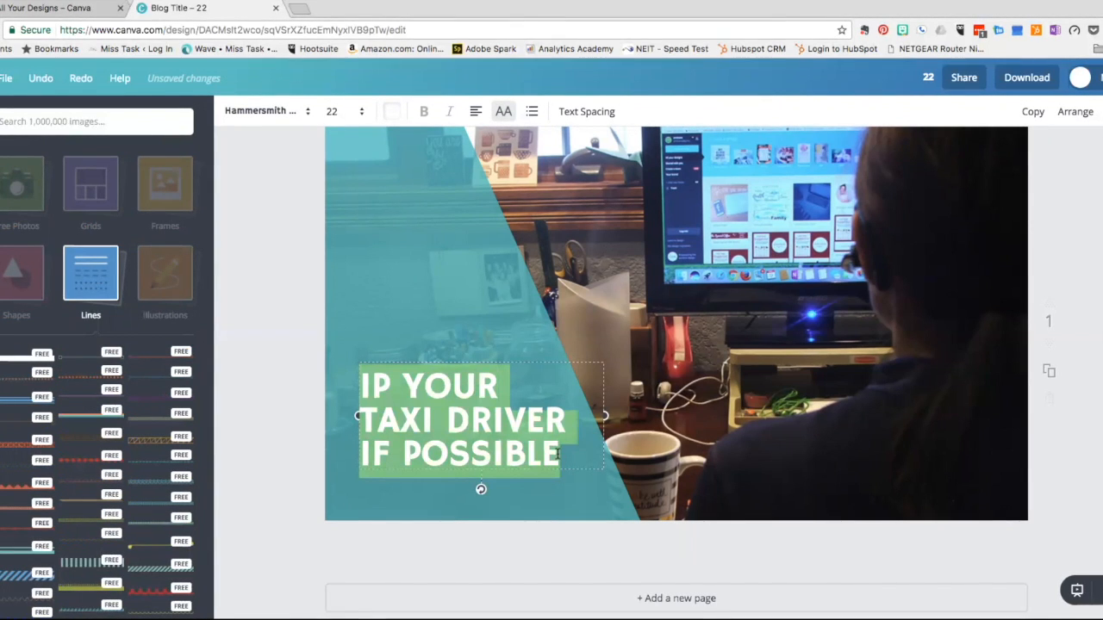
key(BackSpace)
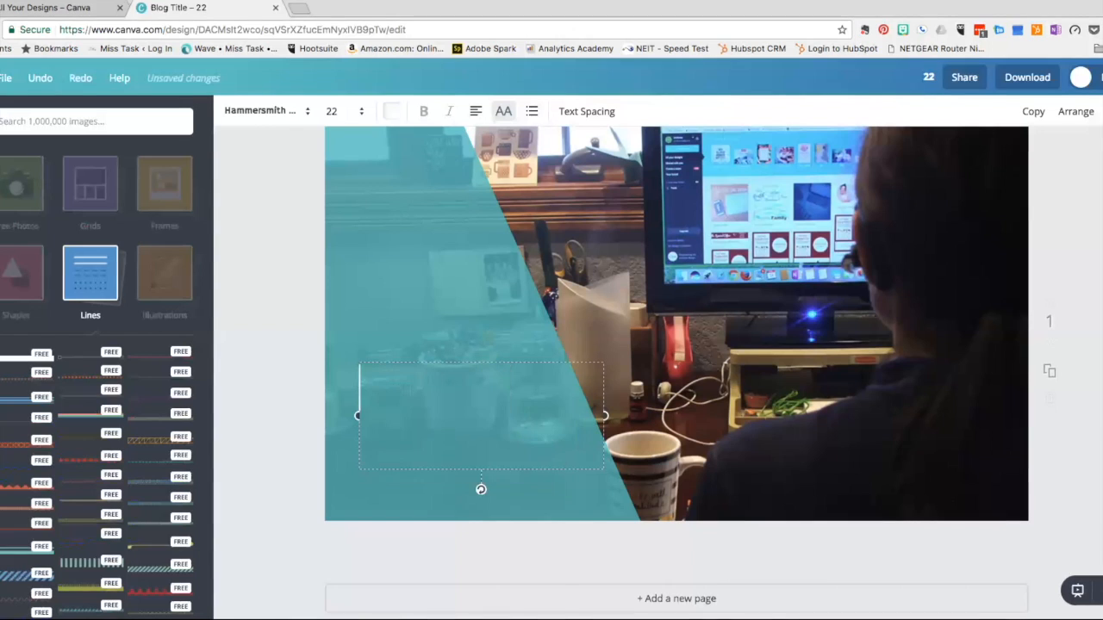
text(P)
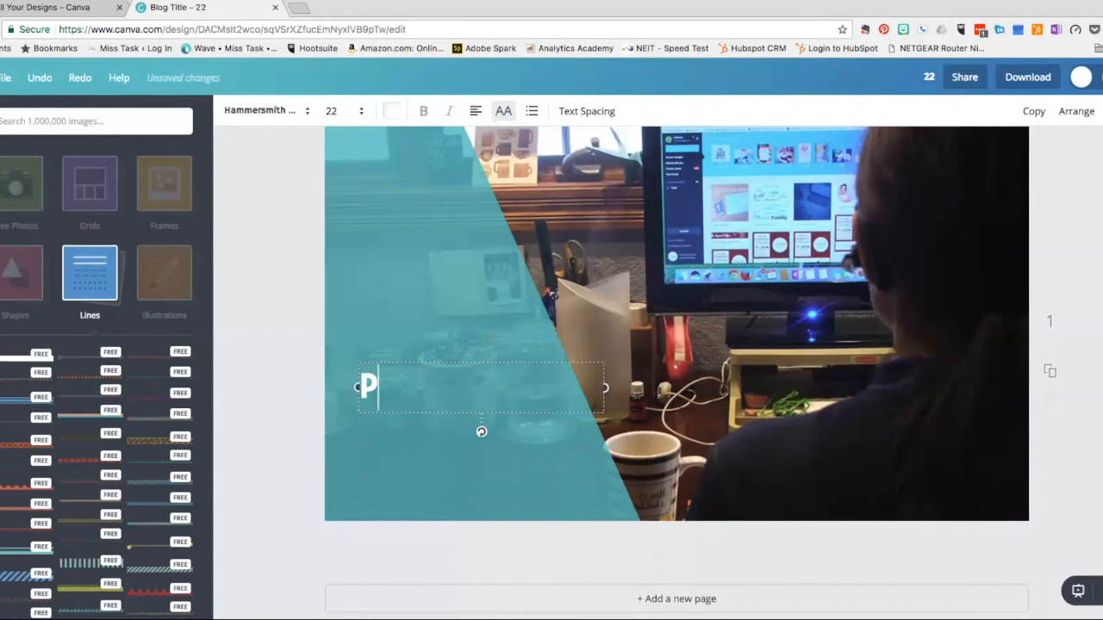
text(HOTO )
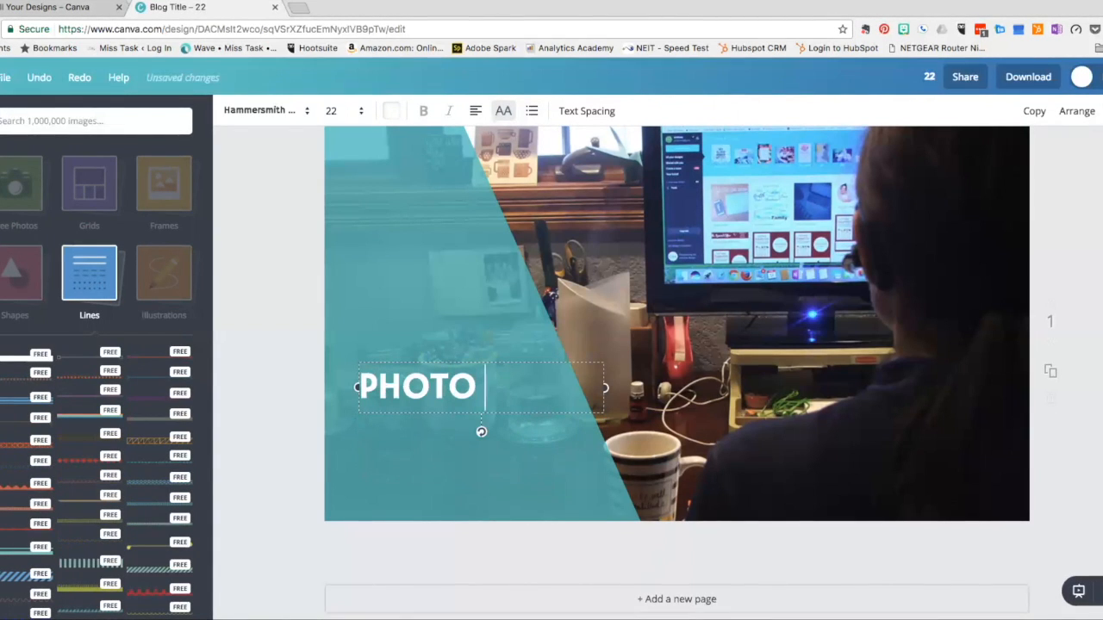
text(DESIN)
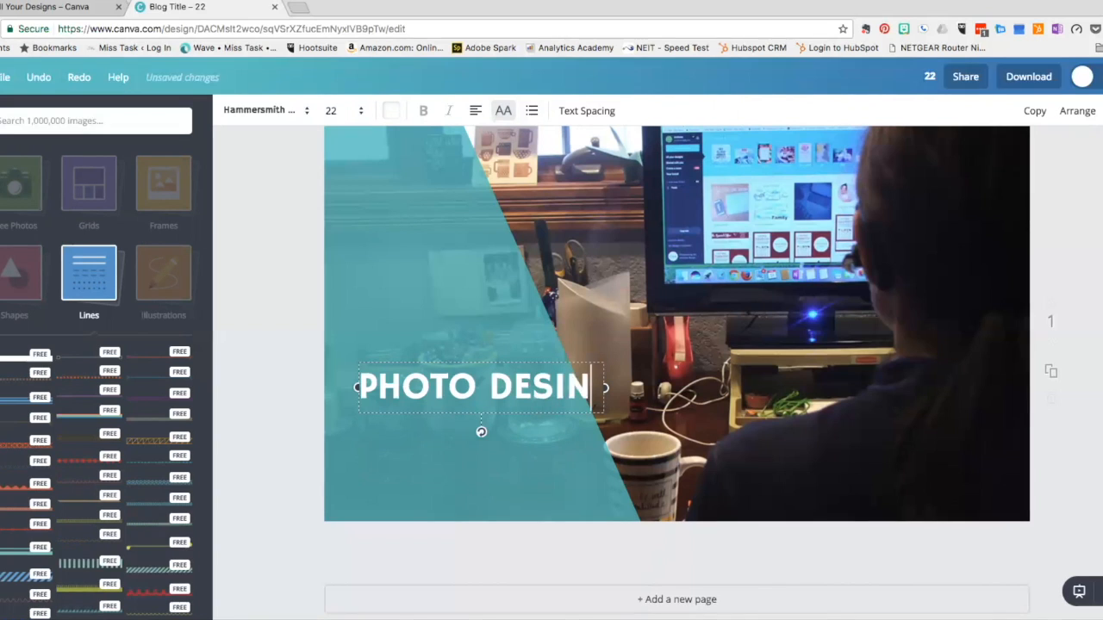
text(G)
key(BackSpace)
key(BackSpace)
key(BackSpace)
key(BackSpace)
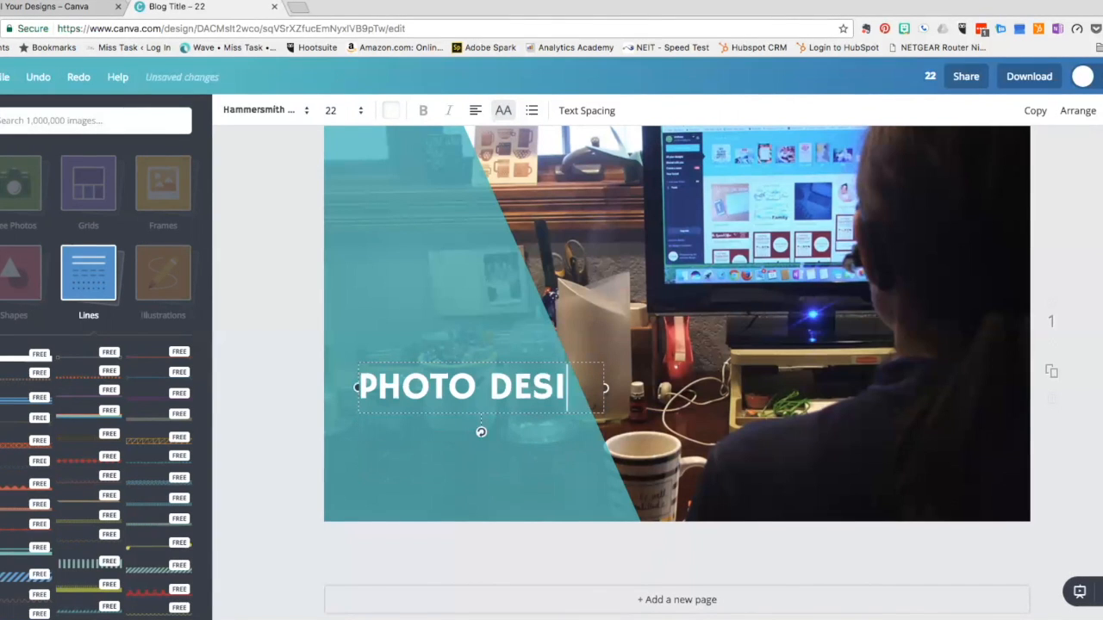
text(SI)
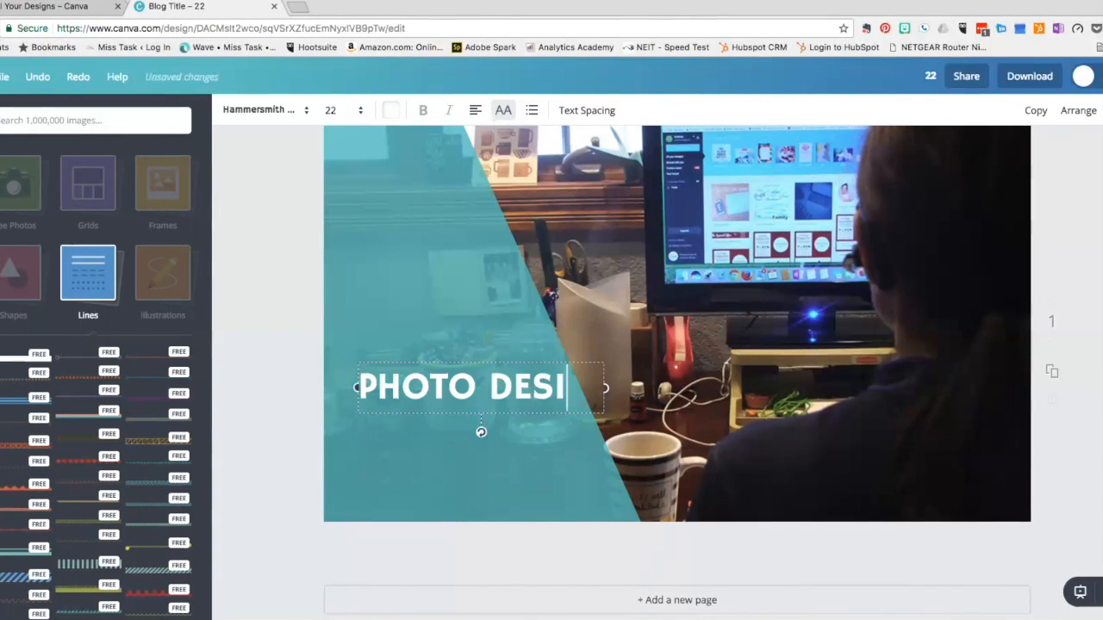
text(GN)
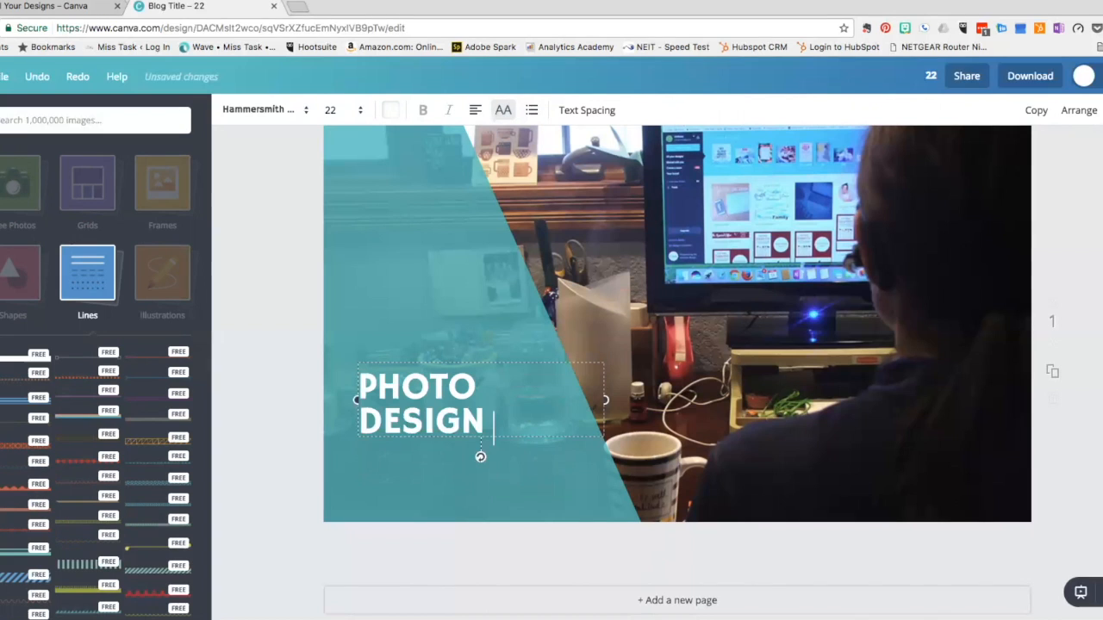
text( IN 10 M)
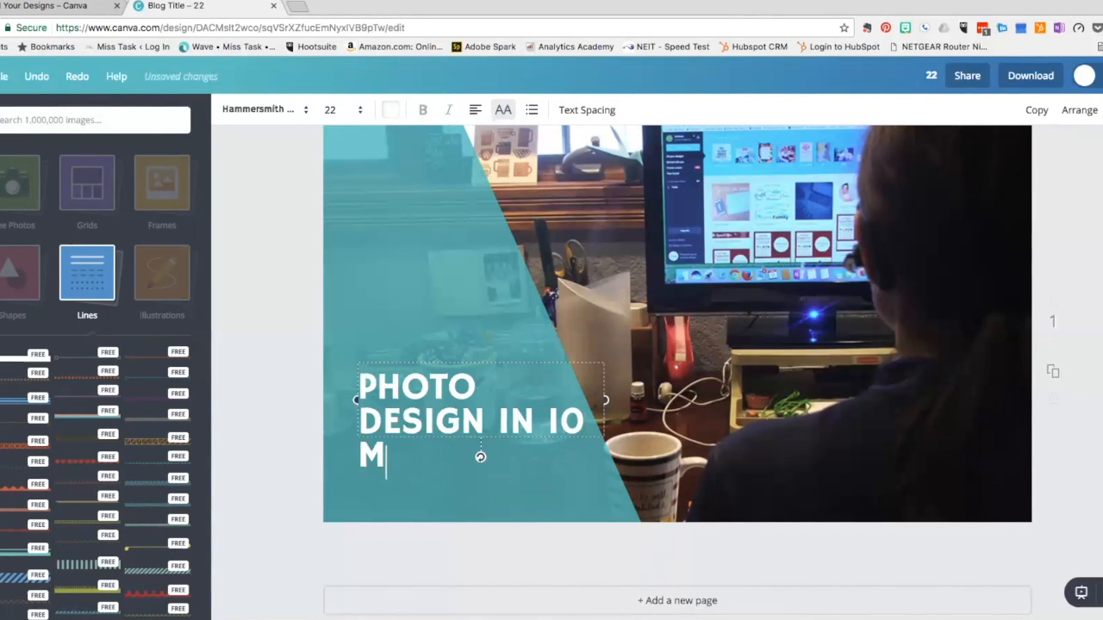
text(INUTS)
key(BackSpace)
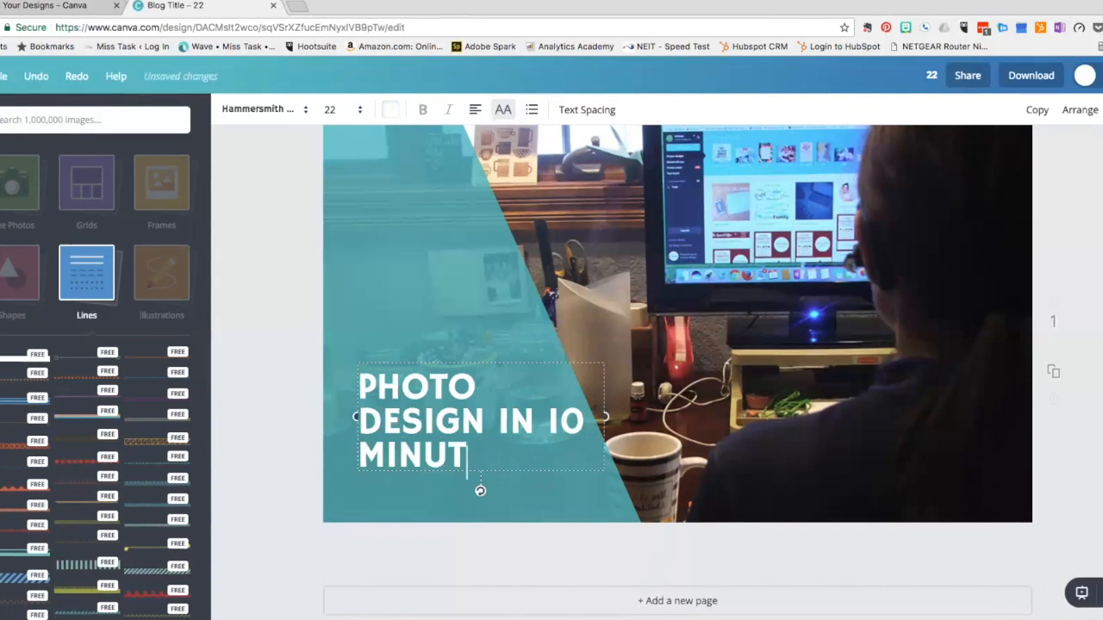
text(ES)
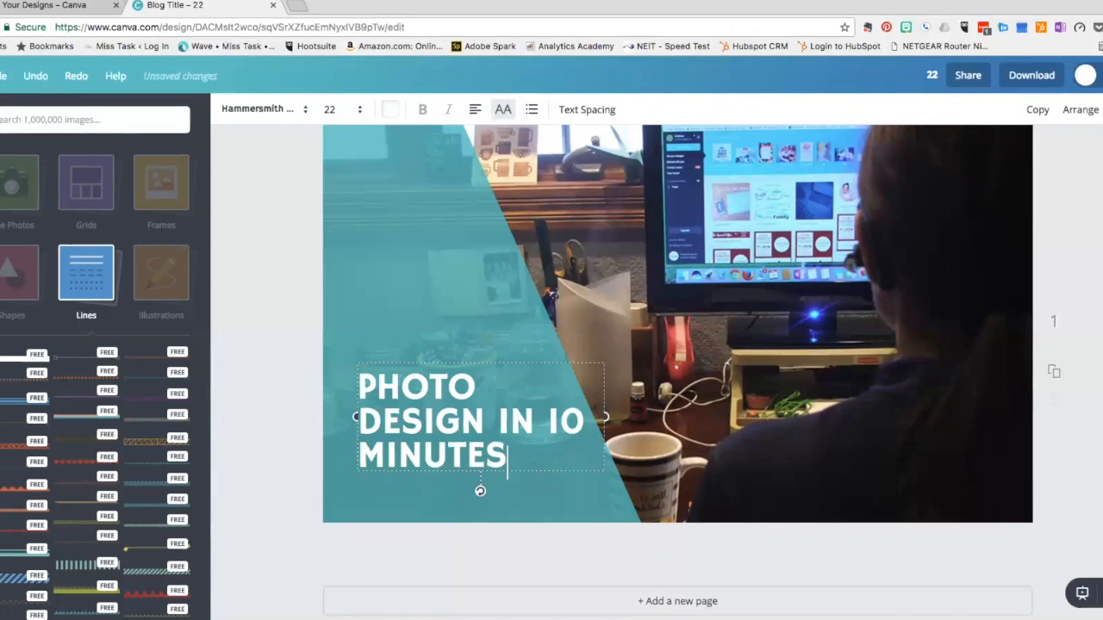
Step: Change the font of the whole title "PHOTO DESIGN IN 10 MINUTES" to Raleway
drag(516, 461, 352, 379)
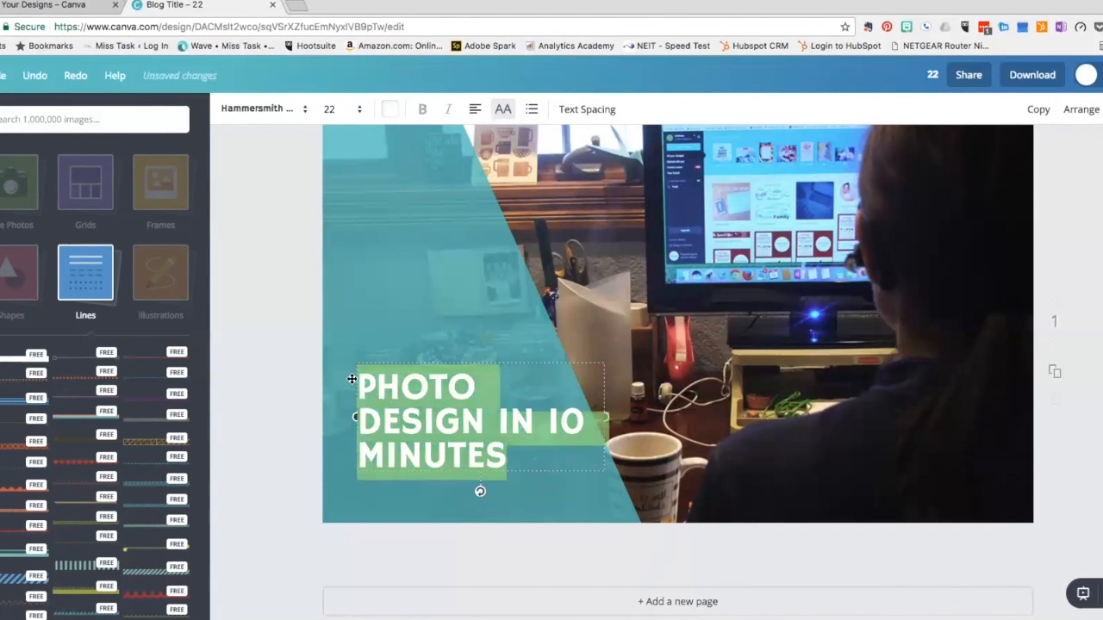
click(257, 109)
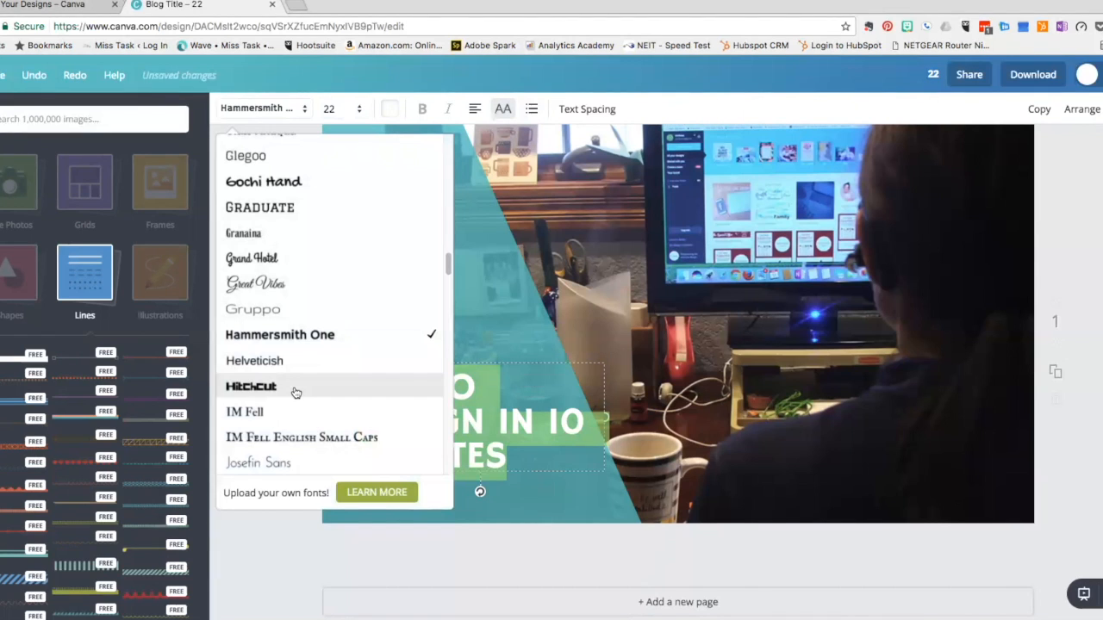
scroll(298, 394, down, 2)
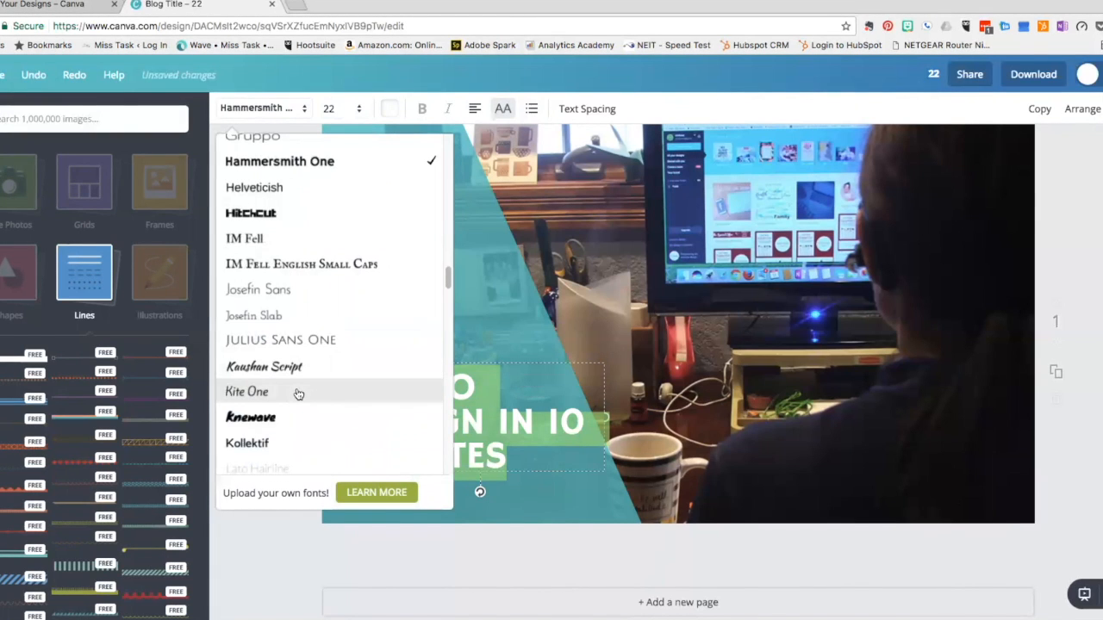
scroll(298, 393, down, 5)
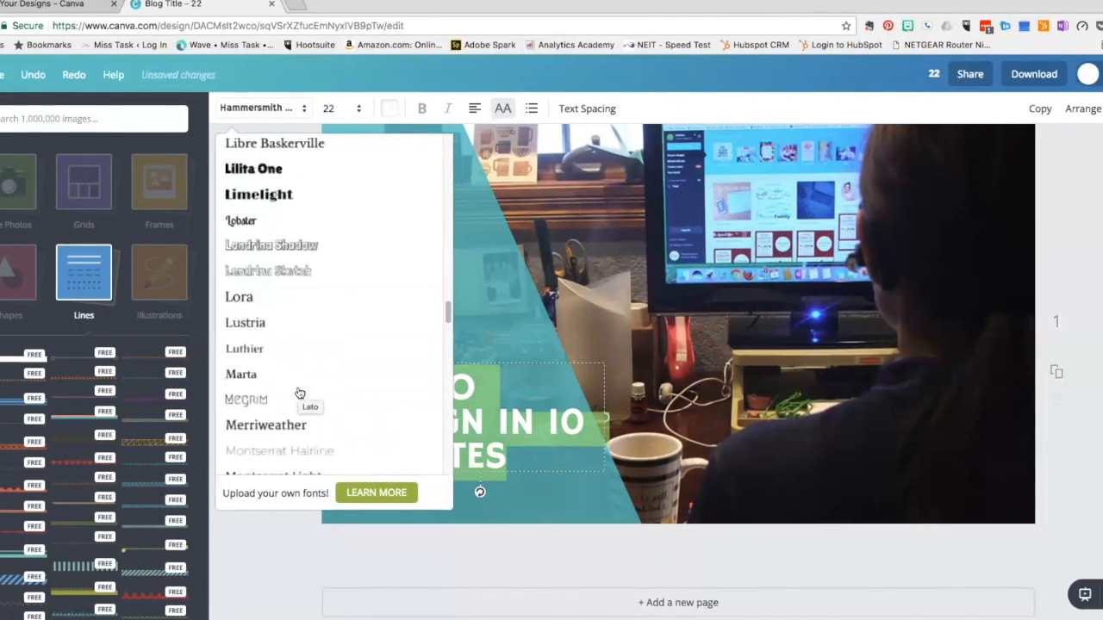
scroll(299, 393, down, 4)
scroll(299, 393, down, 4)
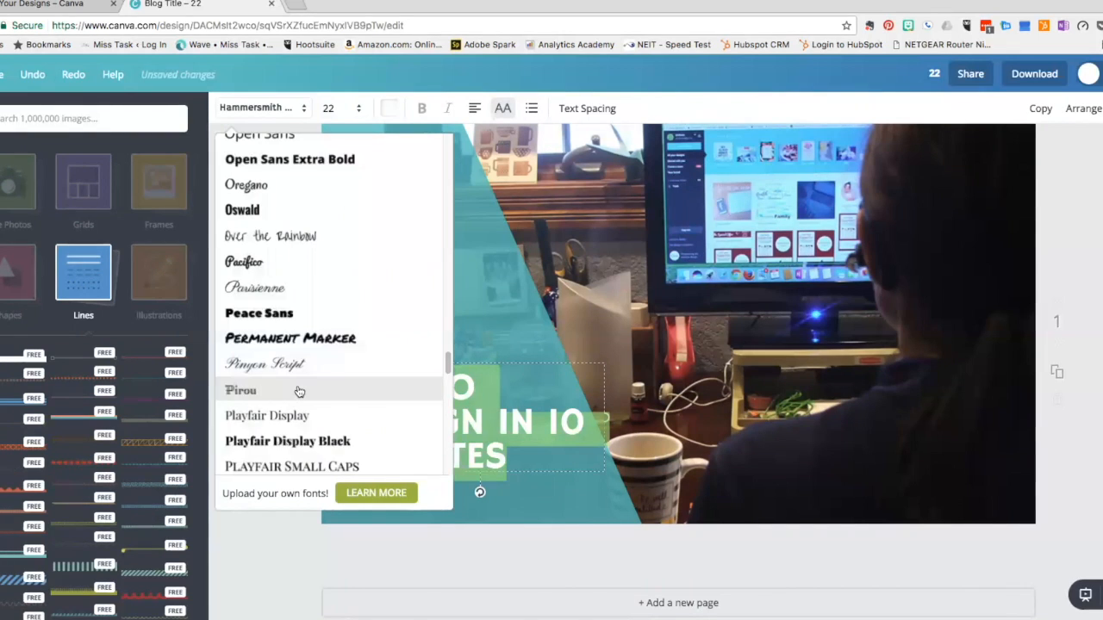
scroll(299, 393, down, 2)
scroll(297, 392, up, 3)
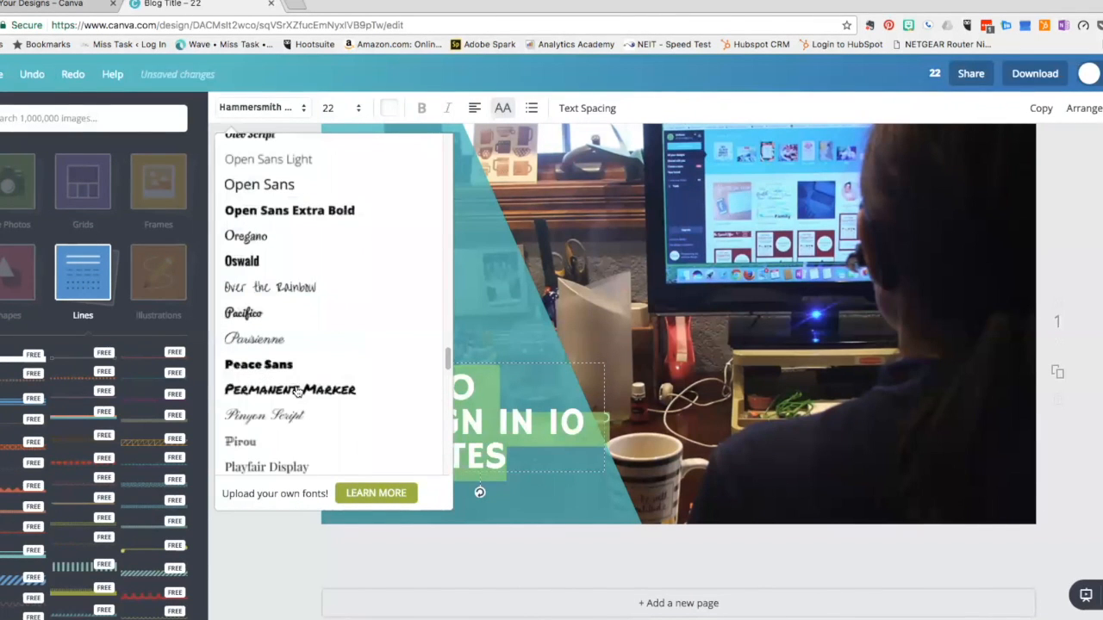
scroll(299, 387, down, 5)
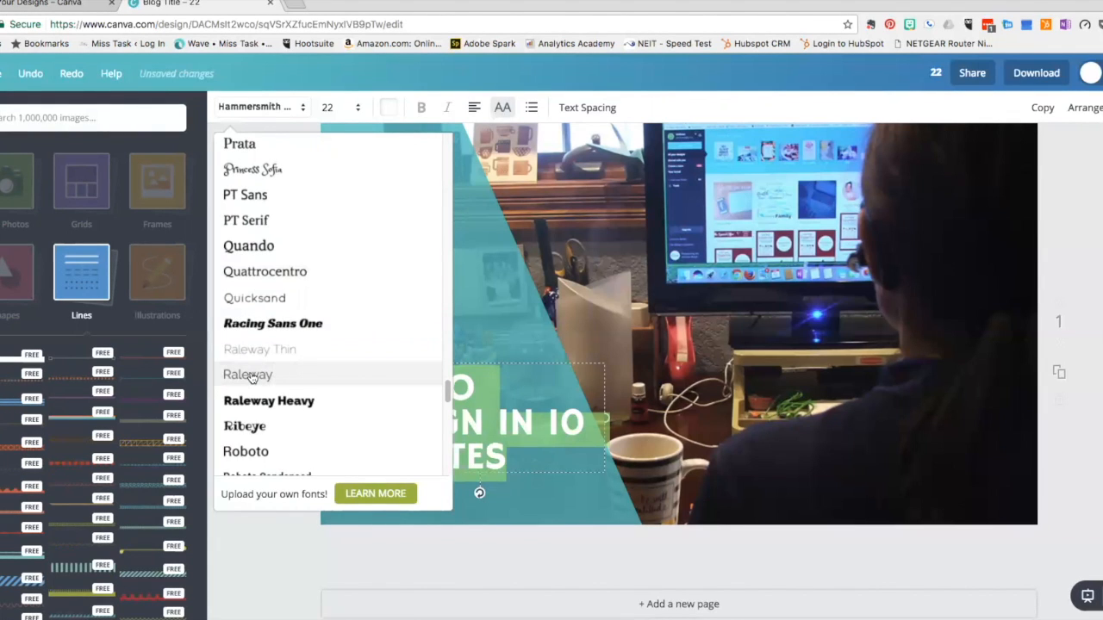
click(250, 376)
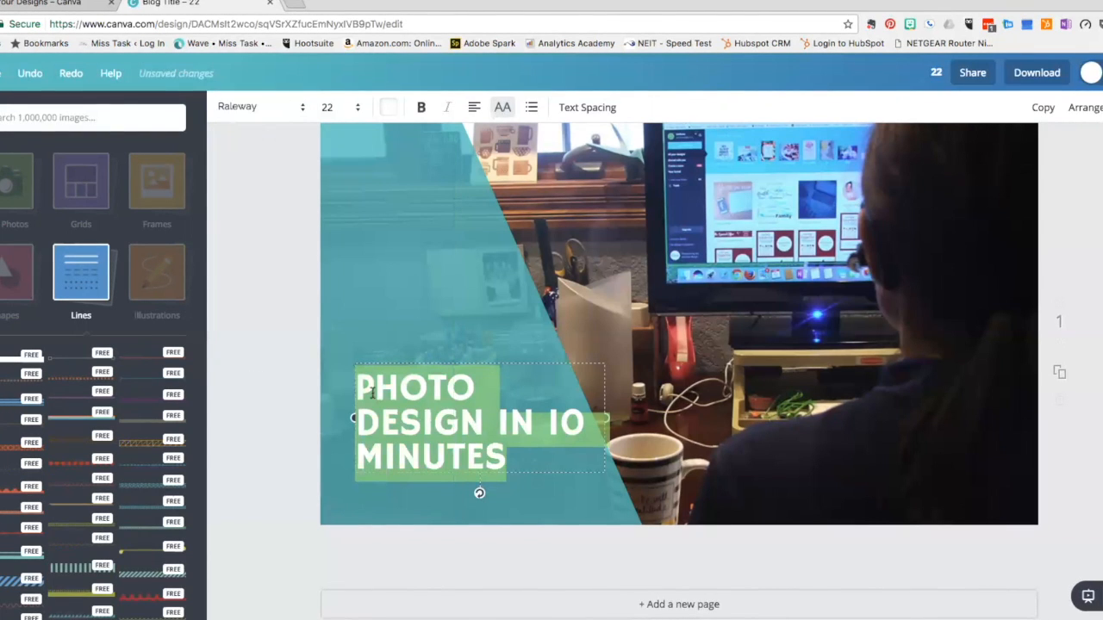
Step: Center-align the title and adjust both sides of its text box to fit within the teal shape
drag(331, 419, 306, 420)
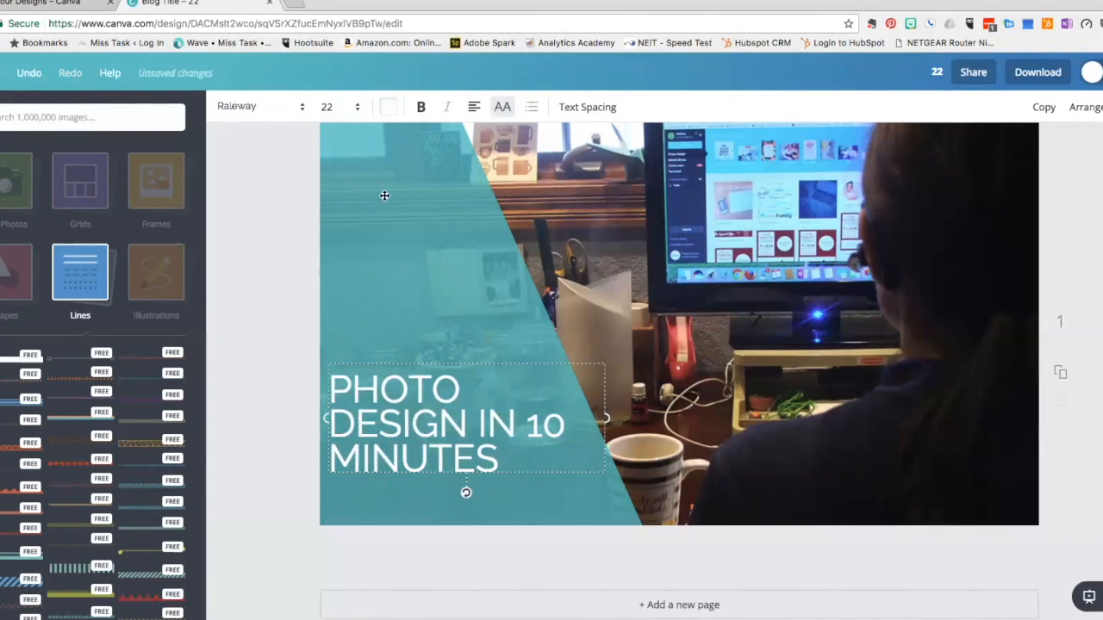
click(473, 108)
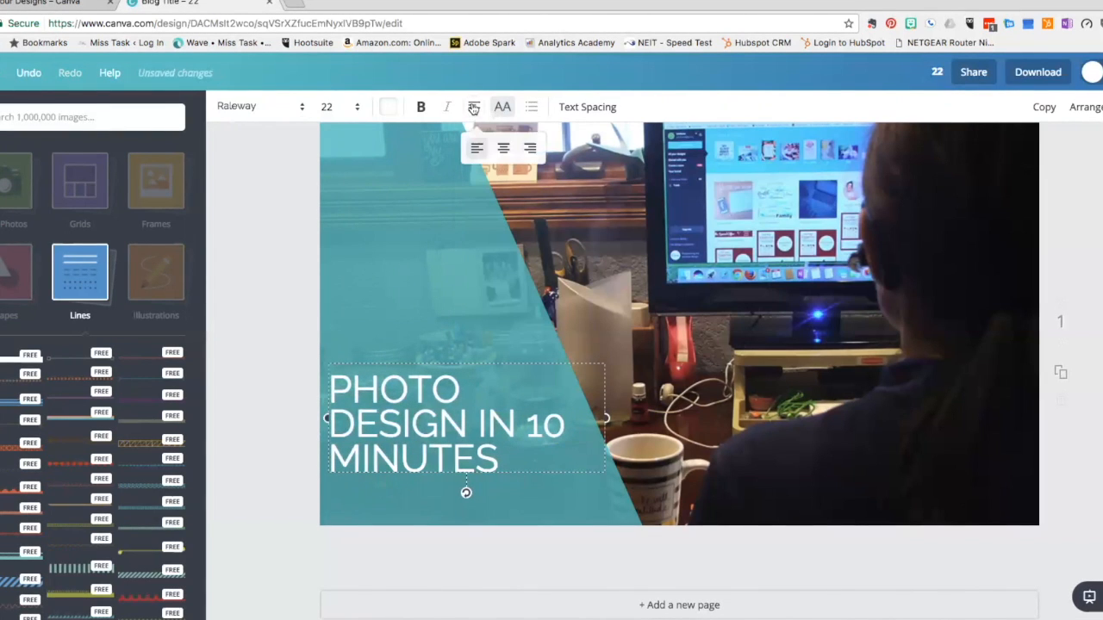
click(503, 150)
drag(605, 418, 585, 419)
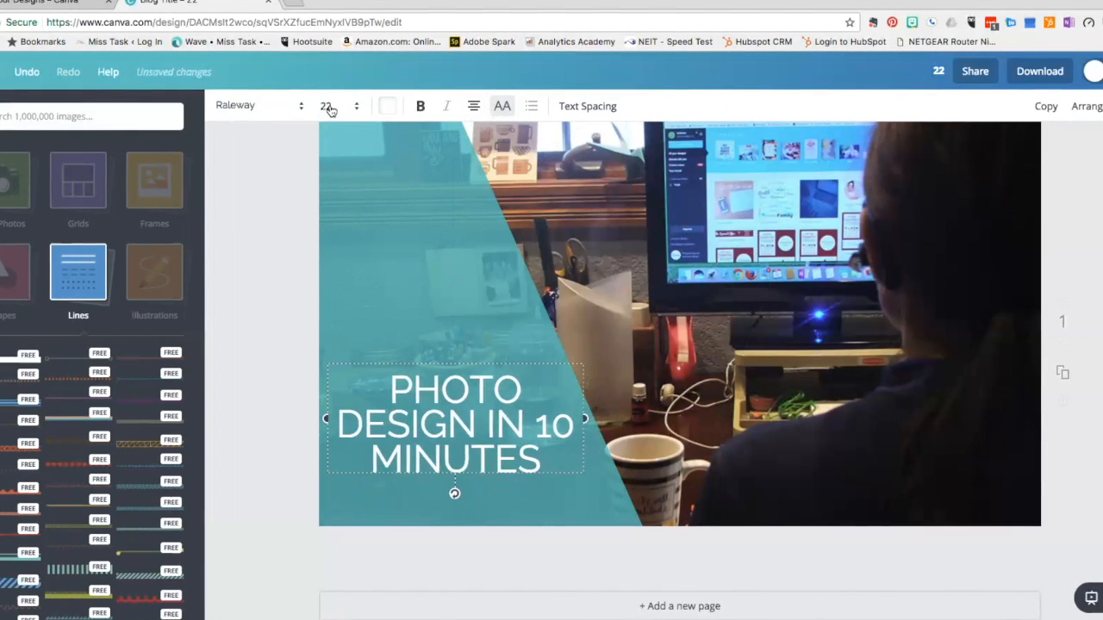
Step: Set the title's font size to 10 and move the text down near the bottom edge of the teal shape
click(355, 110)
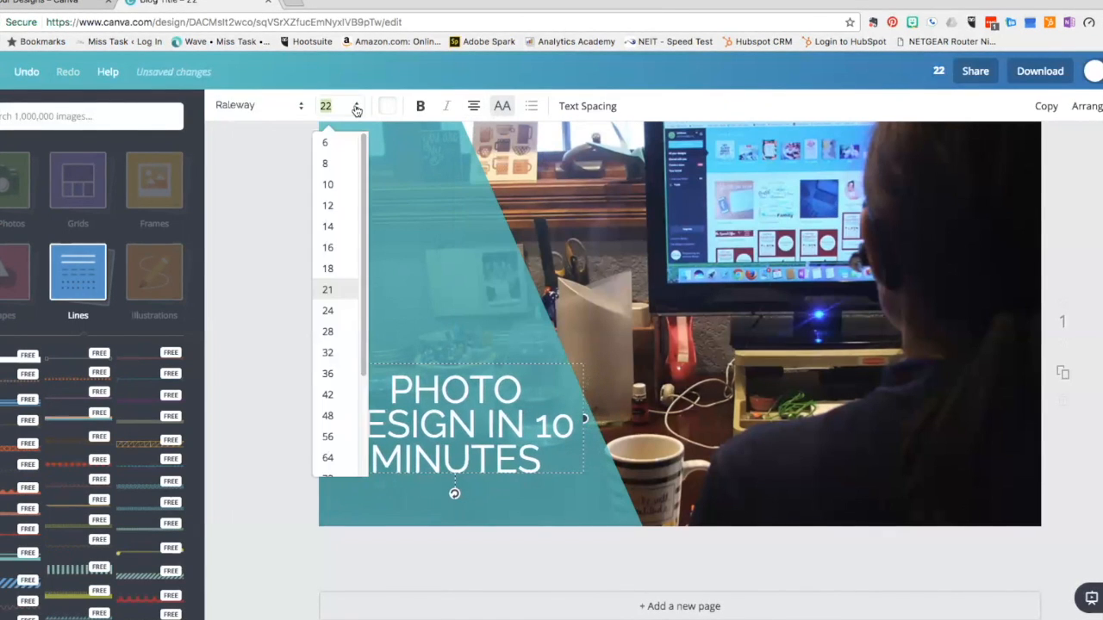
click(327, 227)
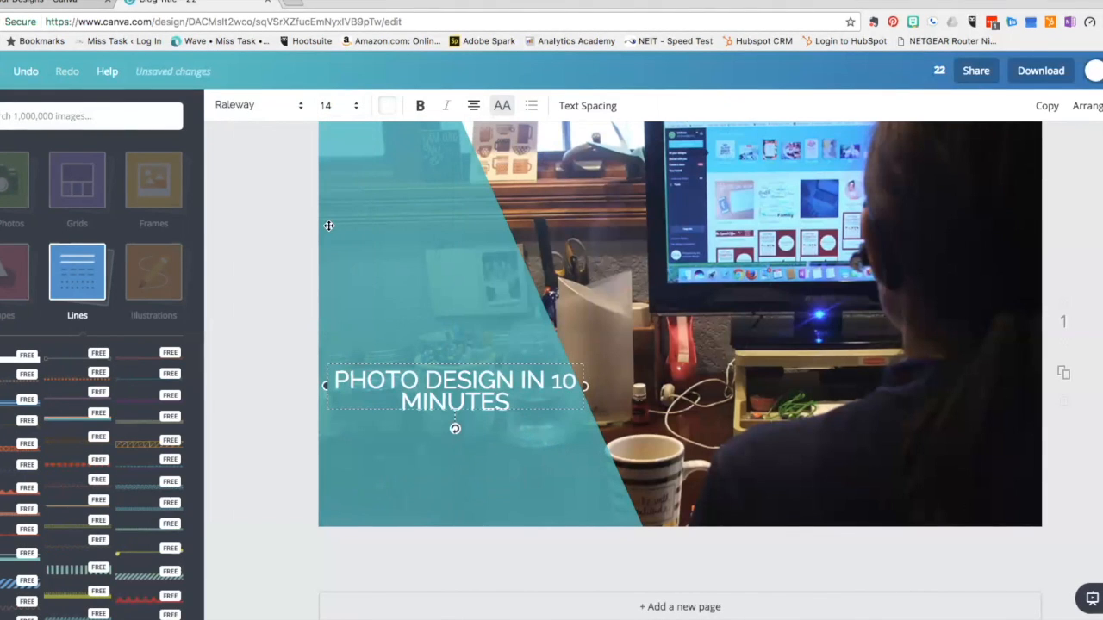
click(354, 109)
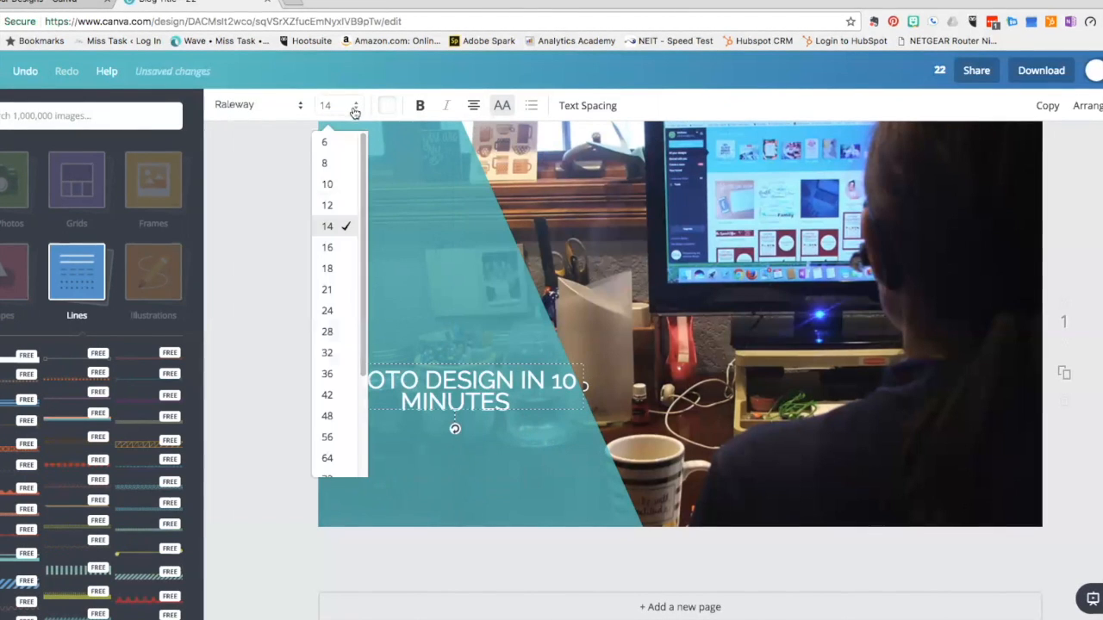
click(327, 185)
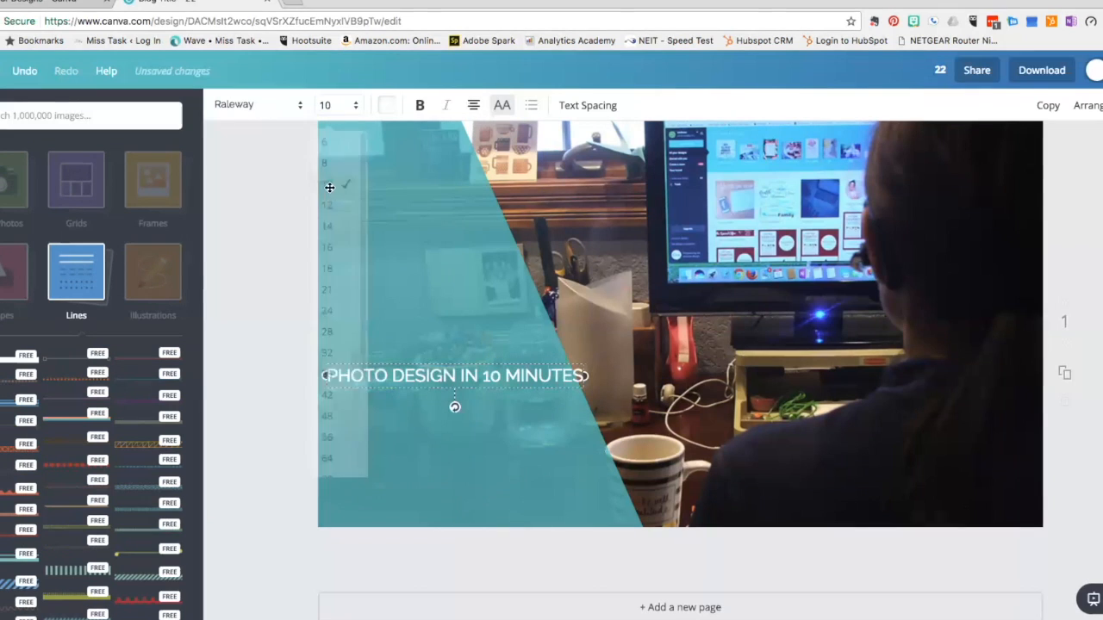
drag(454, 405, 472, 501)
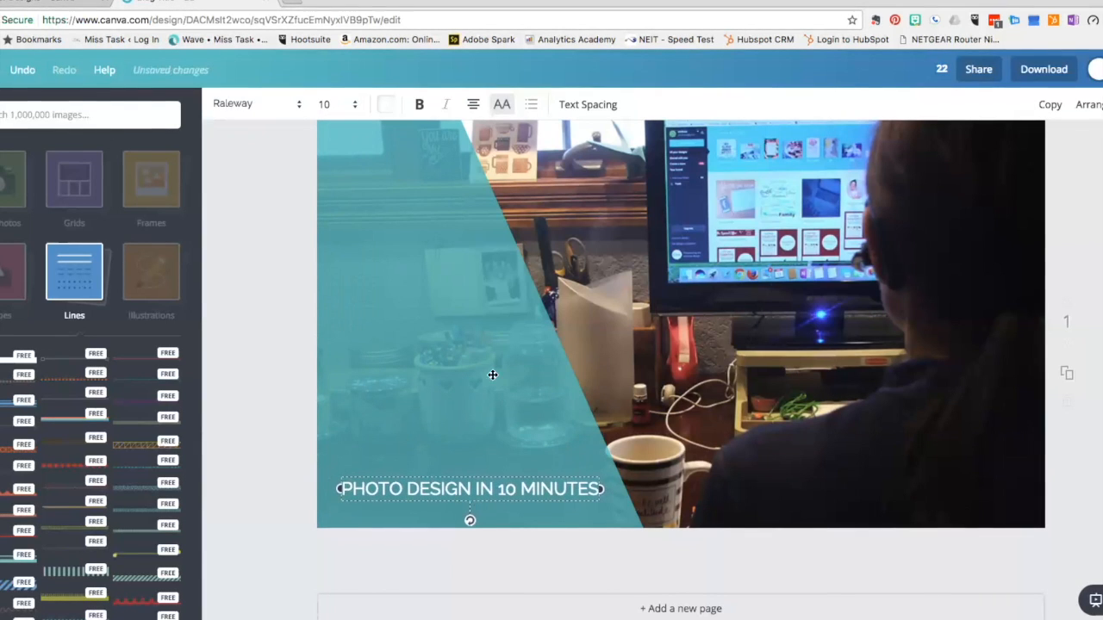
Step: Slightly lower the opacity of the title "PHOTO DESIGN IN 10 MINUTES" and recolor it with the dark charcoal brand color
click(1102, 104)
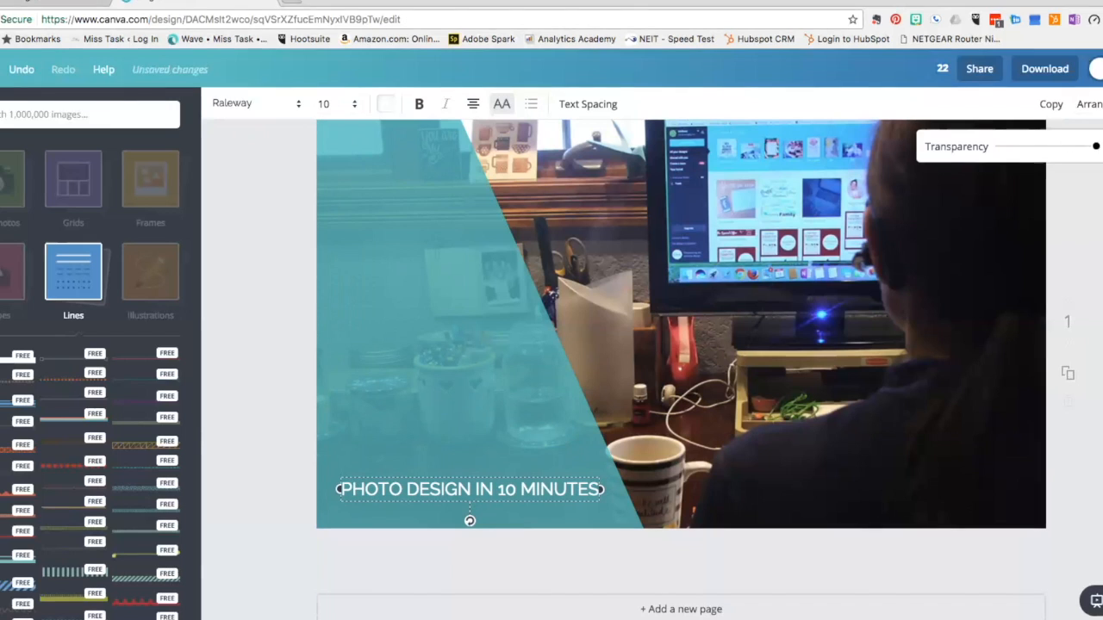
mouse_move(1092, 147)
mouse_down()
mouse_move(1069, 151)
mouse_move(1084, 152)
mouse_up()
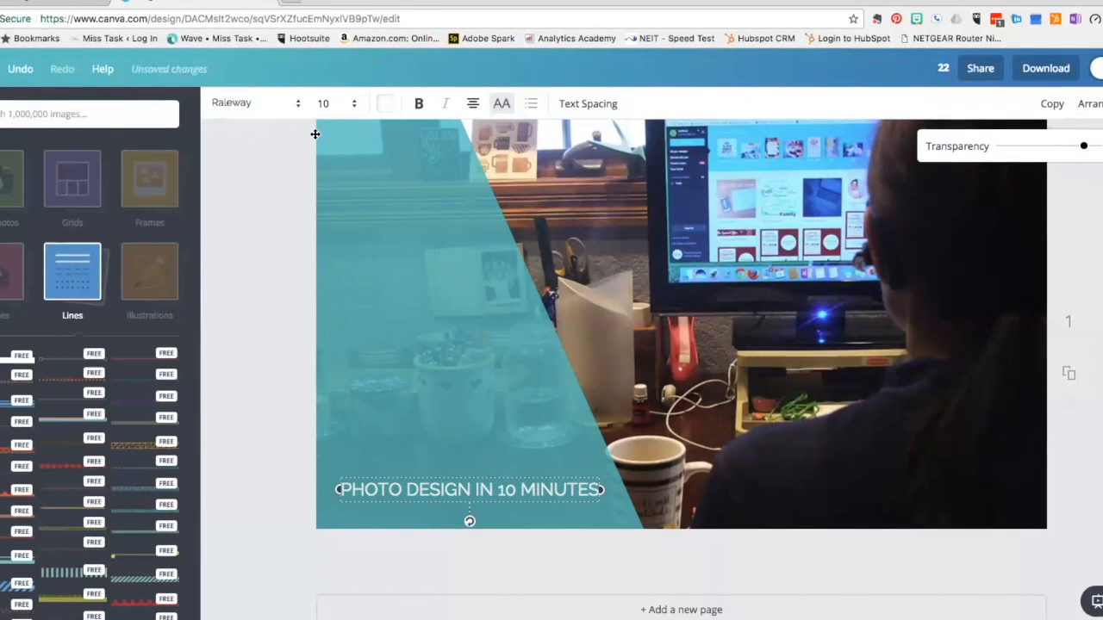
click(385, 104)
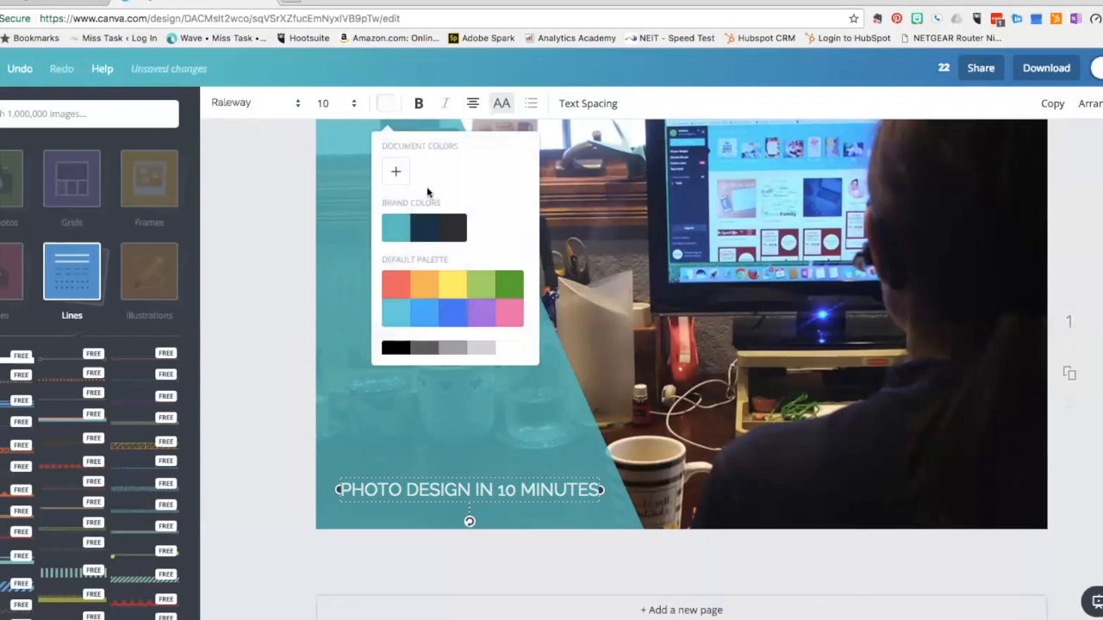
click(422, 229)
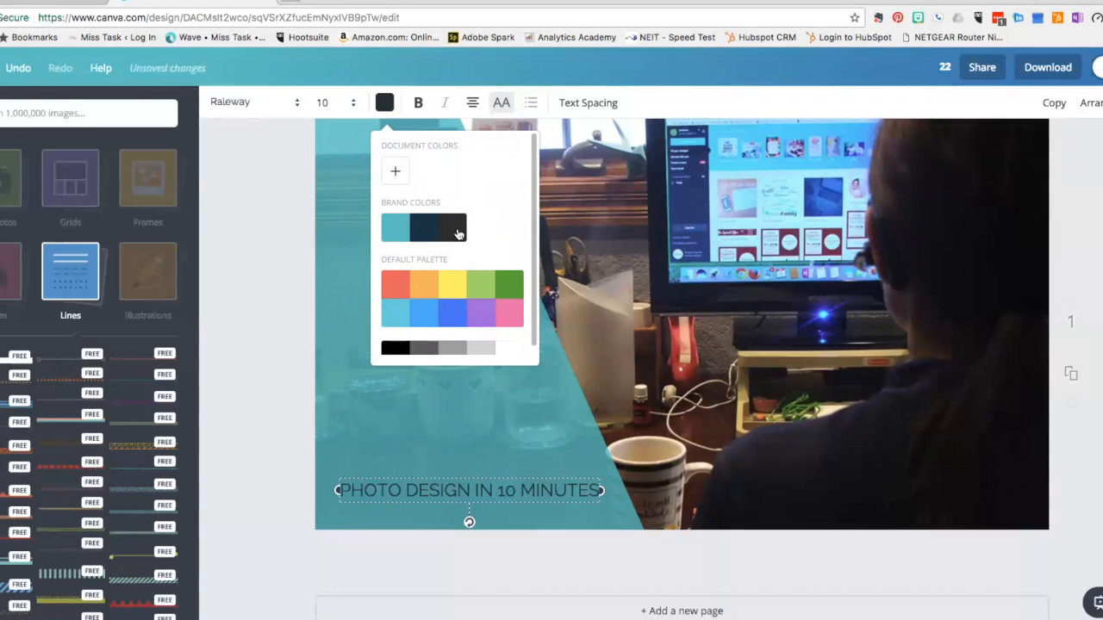
click(240, 366)
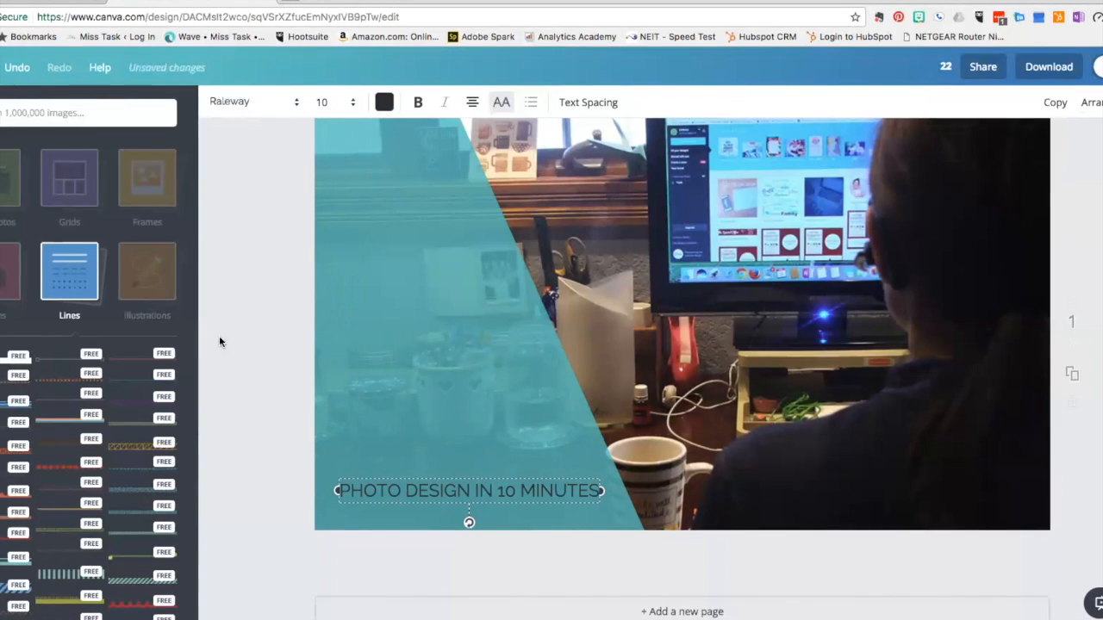
click(254, 473)
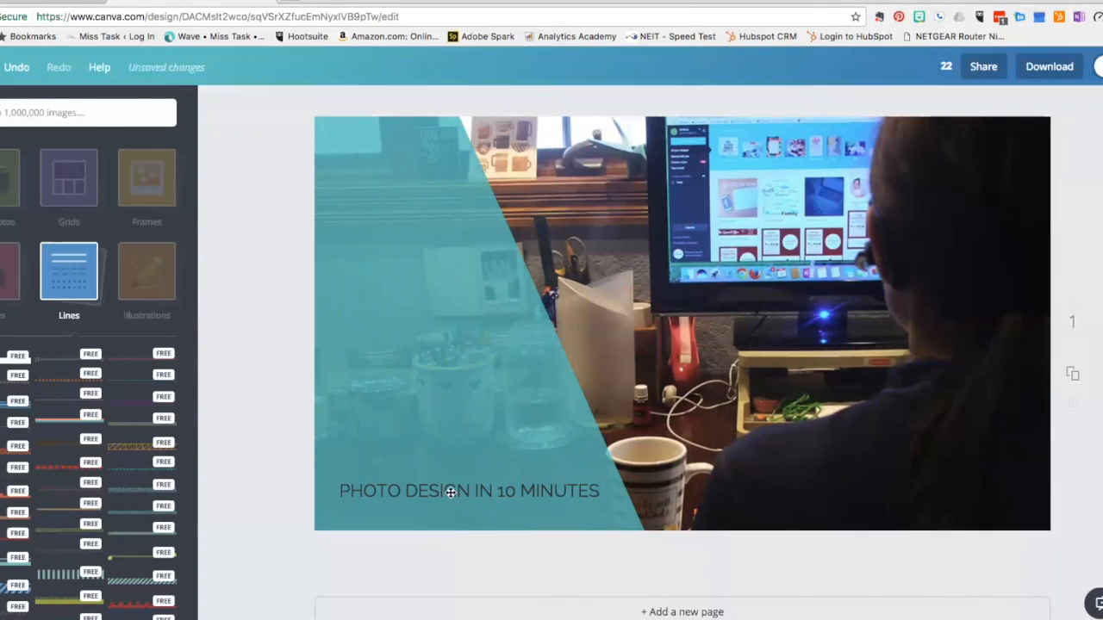
Step: Duplicate the title and place the copy above the original, along the left edge of the teal shape
click(449, 490)
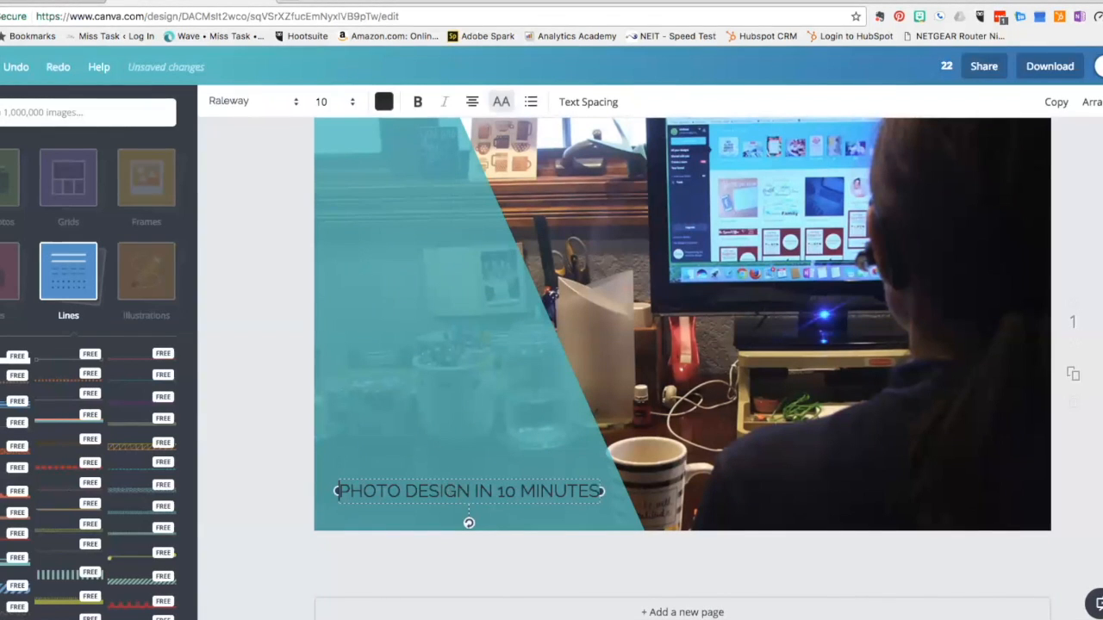
click(1058, 102)
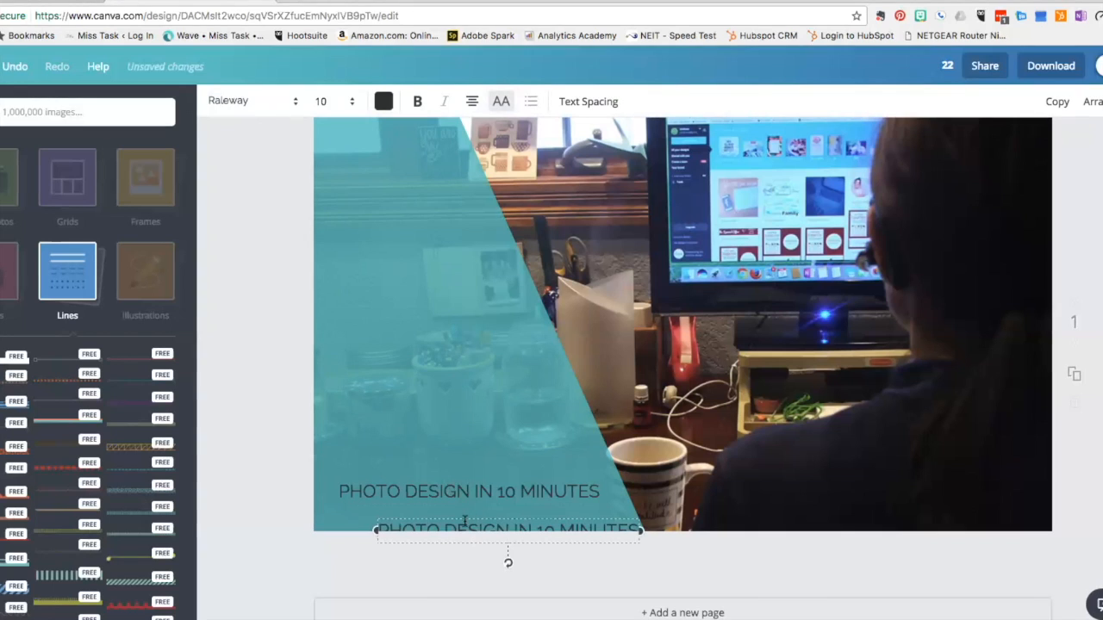
drag(456, 517, 392, 347)
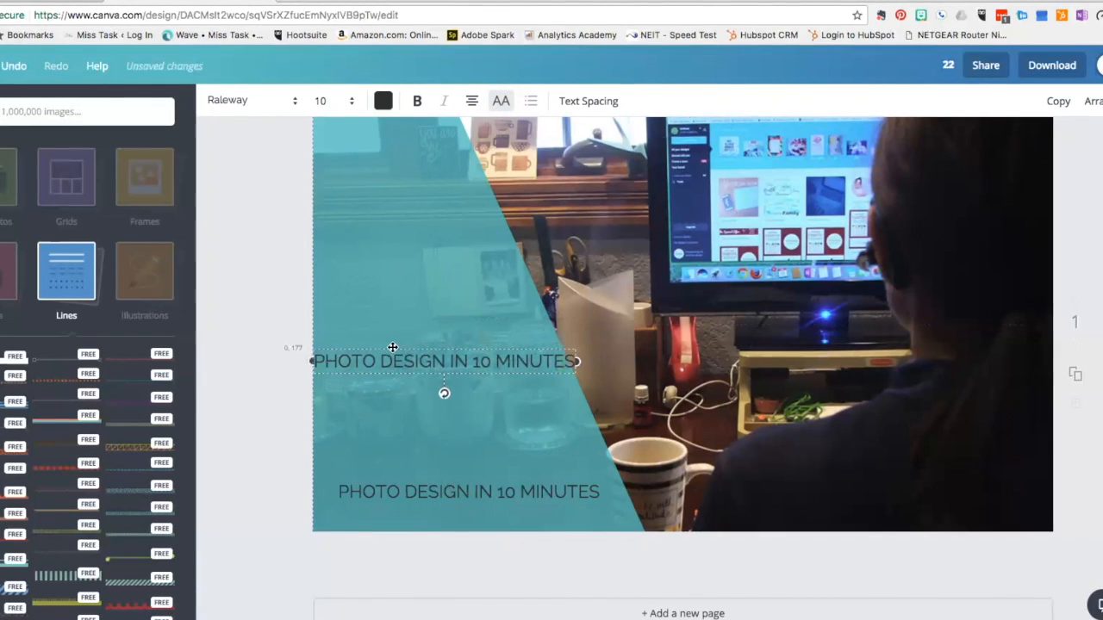
Step: Replace the whole text of the upper title copy with "CANVA"
double_click(411, 361)
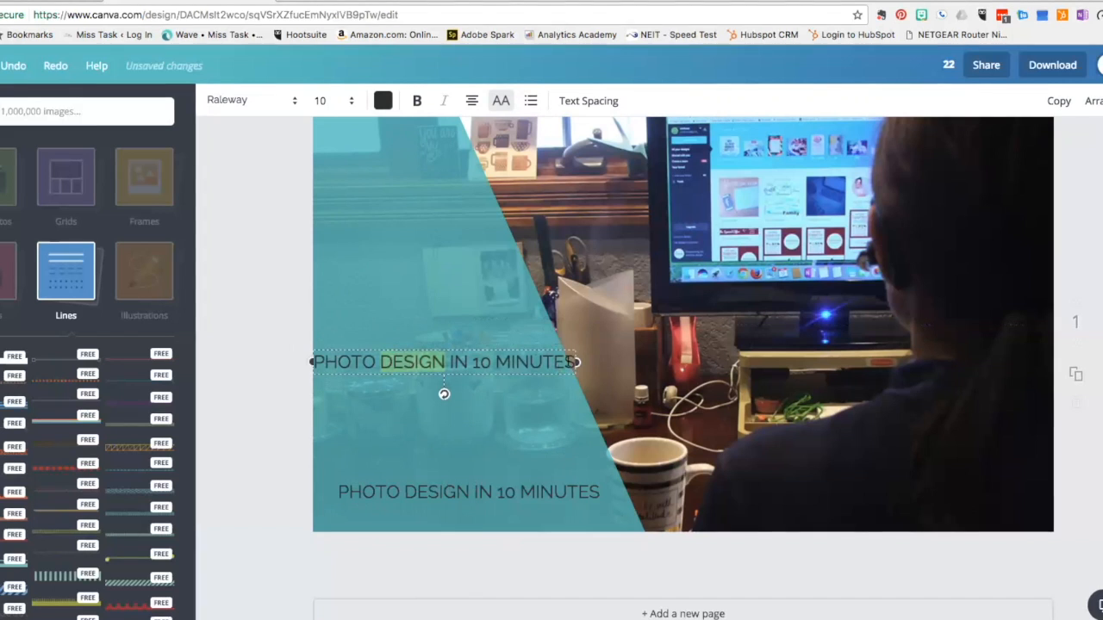
drag(576, 362, 313, 360)
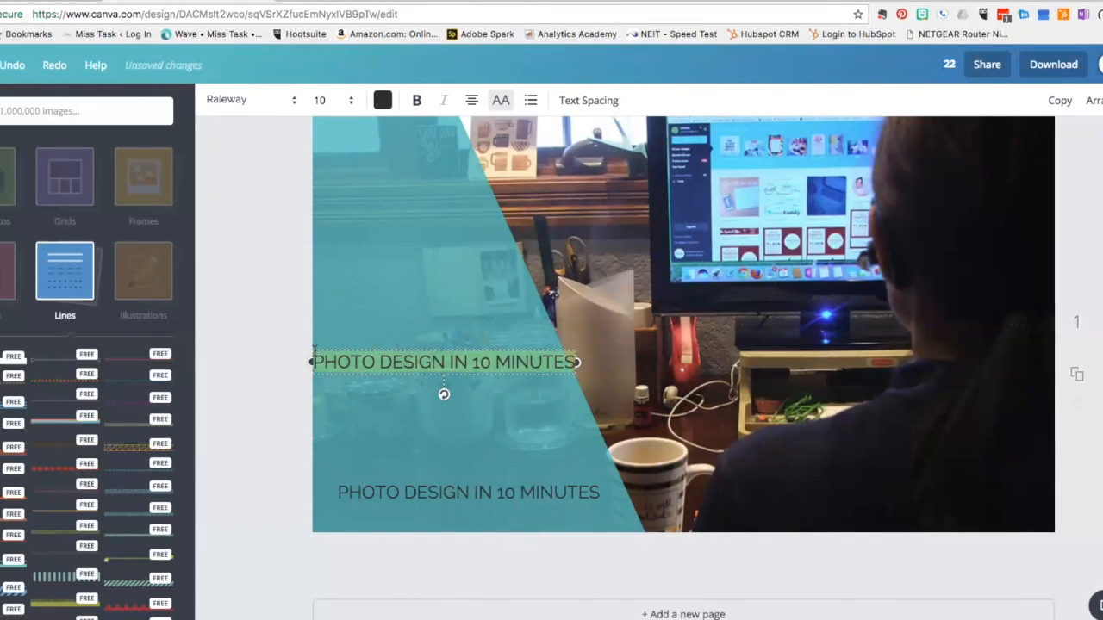
text(c)
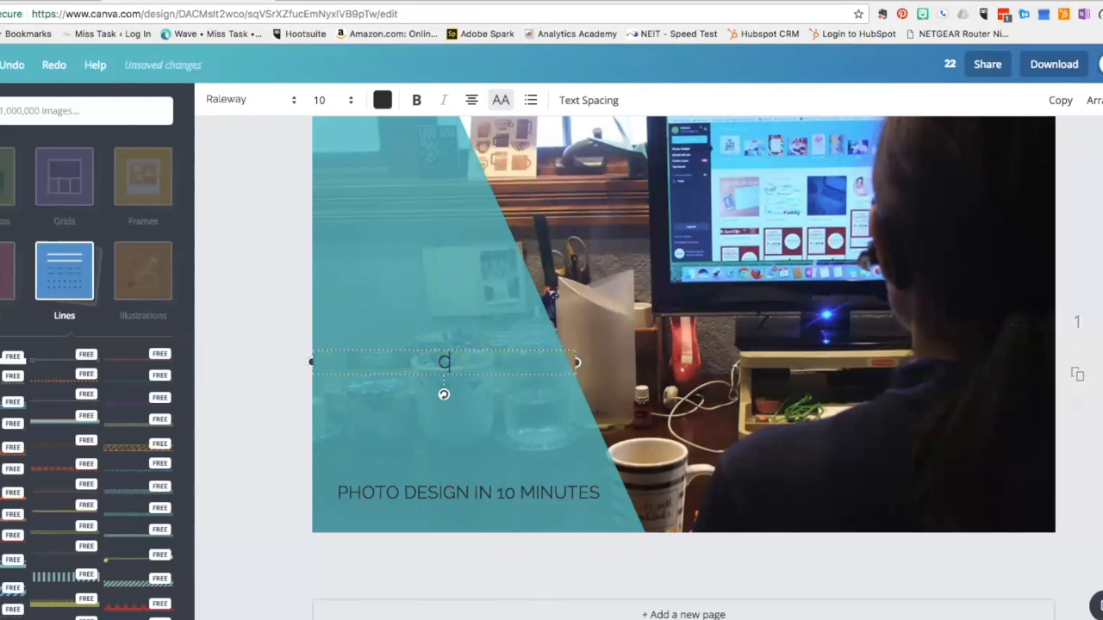
text(anva)
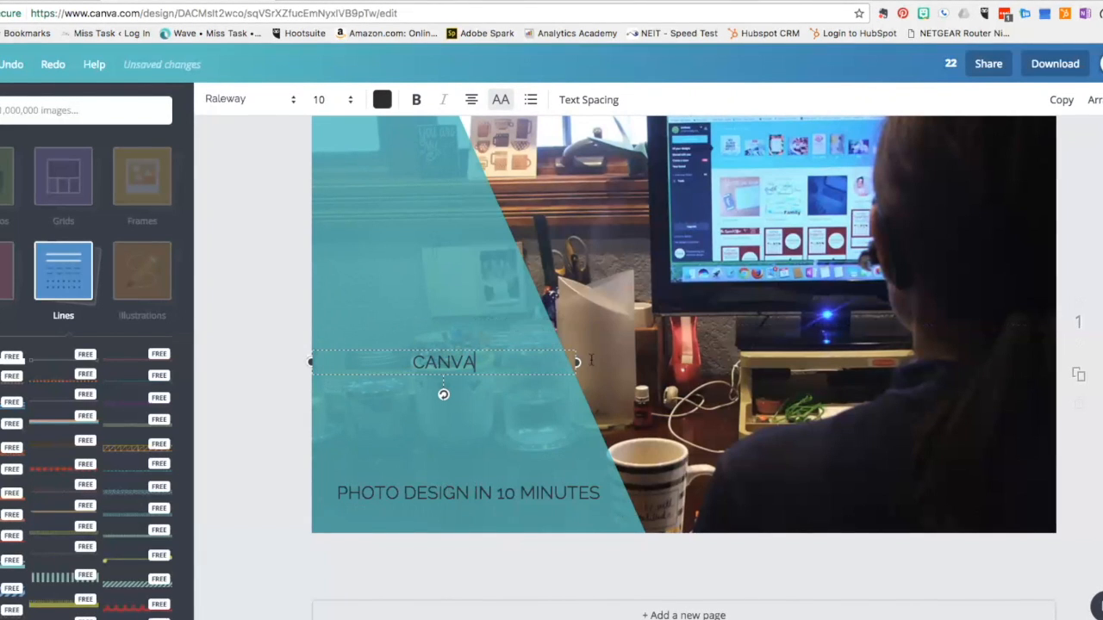
Step: Narrow the "CANVA" text box and shift it to sit centered within the teal shape above the title
drag(576, 362, 534, 362)
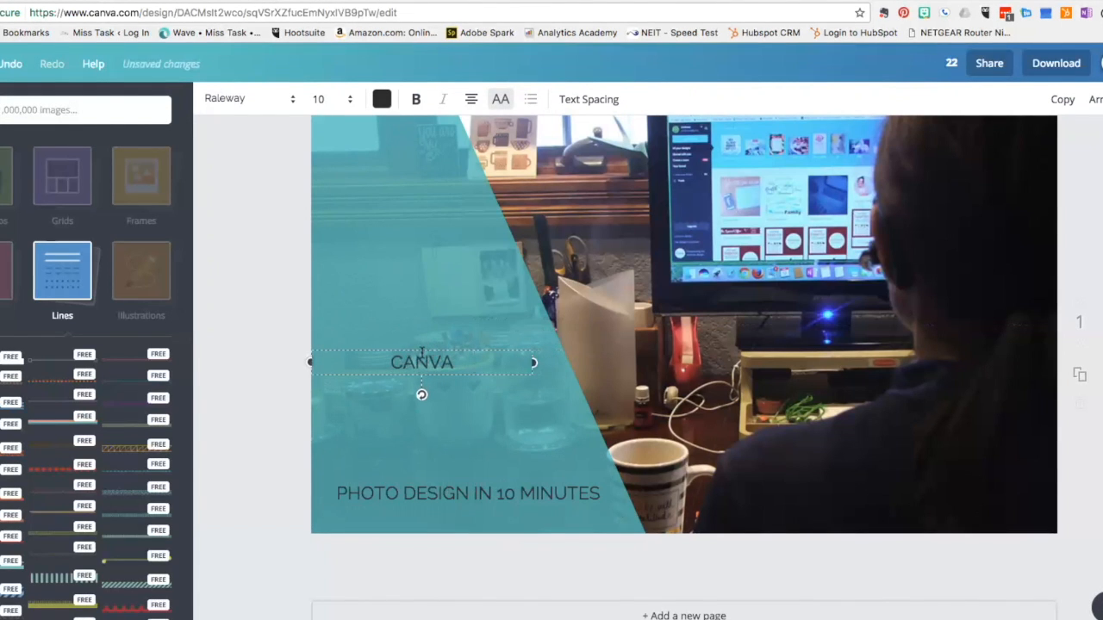
drag(431, 349, 443, 349)
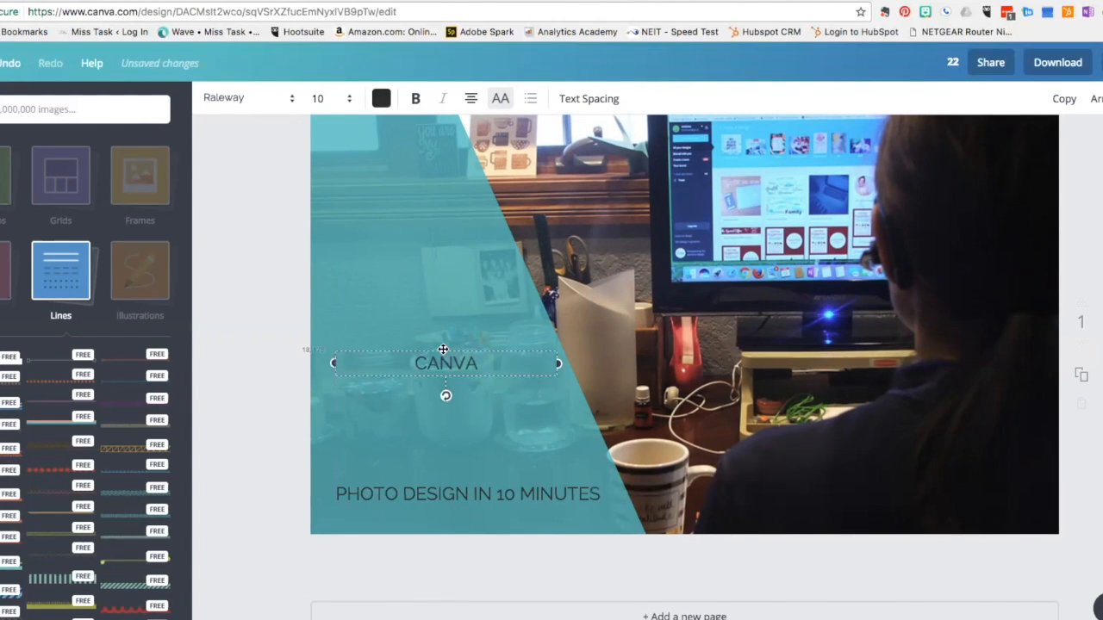
mouse_move(444, 343)
mouse_down()
mouse_move(444, 332)
mouse_move(447, 352)
mouse_up()
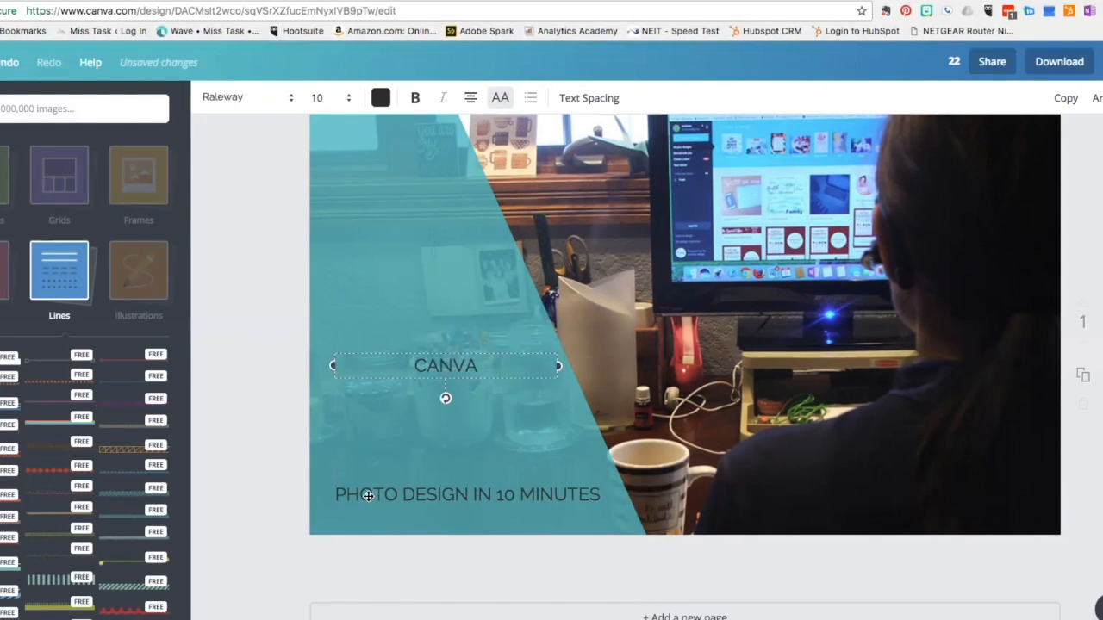
Step: Add a subheading text element between "CANVA" and the title "PHOTO DESIGN IN 10 MINUTES"
click(395, 317)
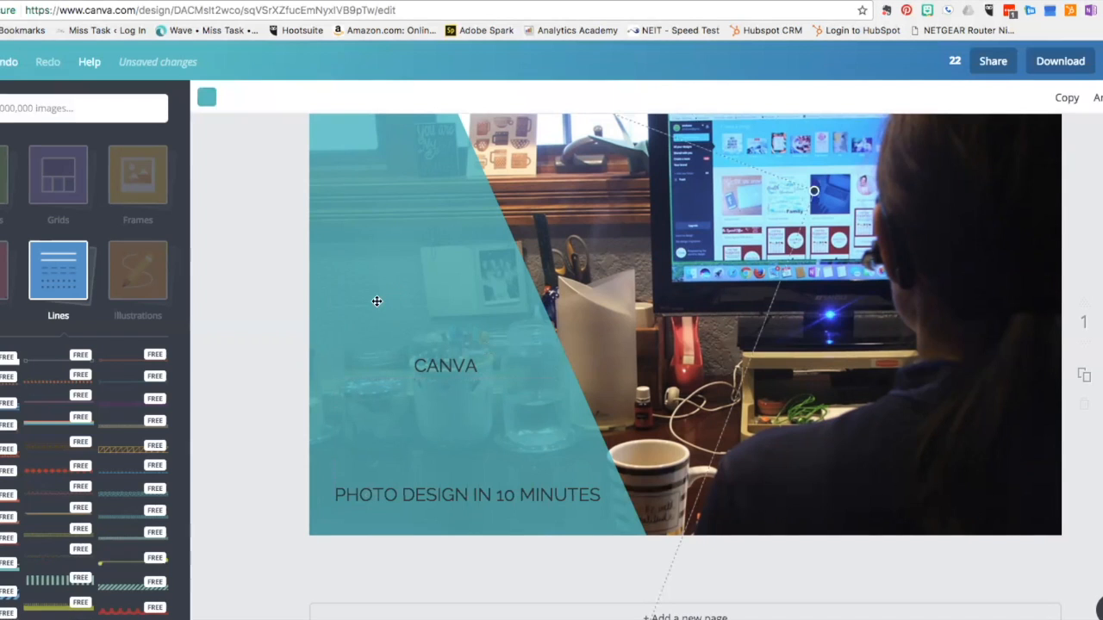
click(2, 267)
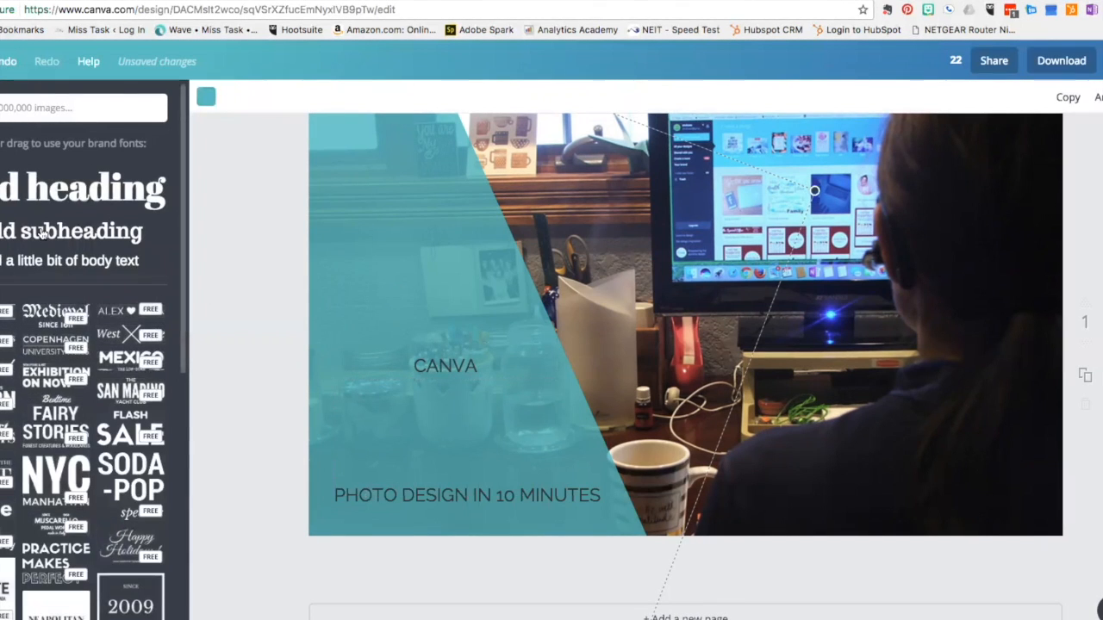
drag(30, 233, 331, 417)
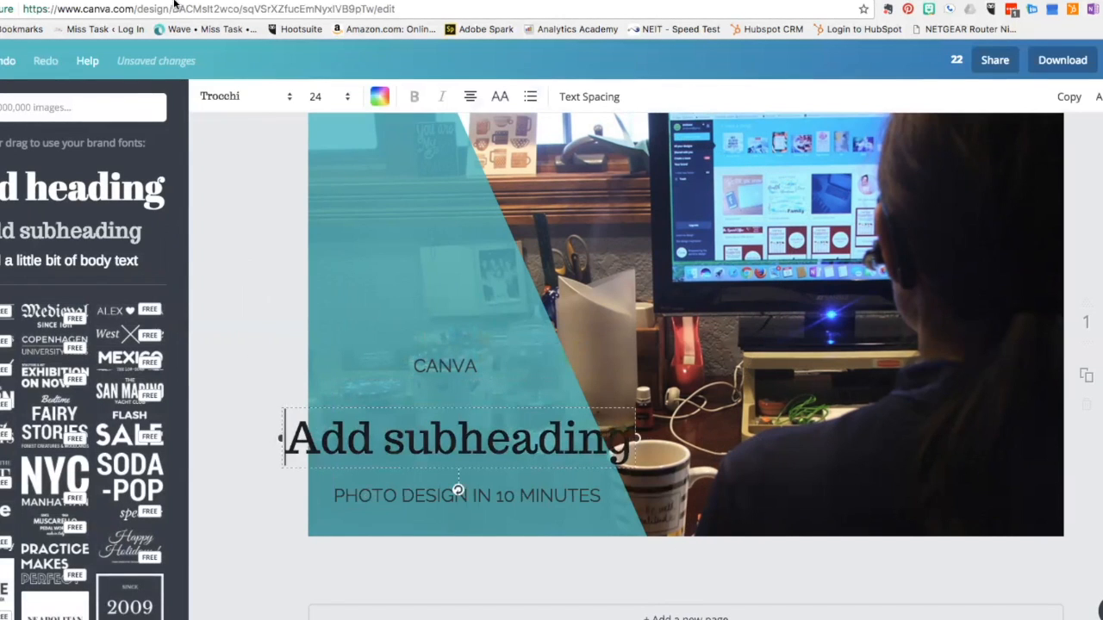
Step: Set the subheading's font to Playlist Script and color it with the navy brand color
click(219, 98)
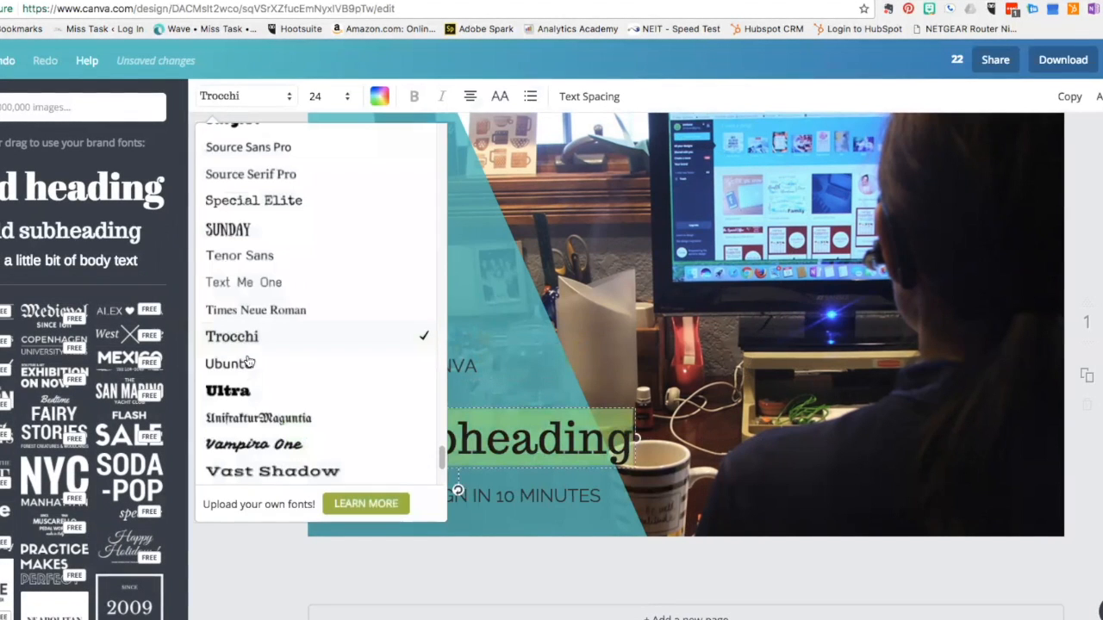
scroll(272, 349, up, 10)
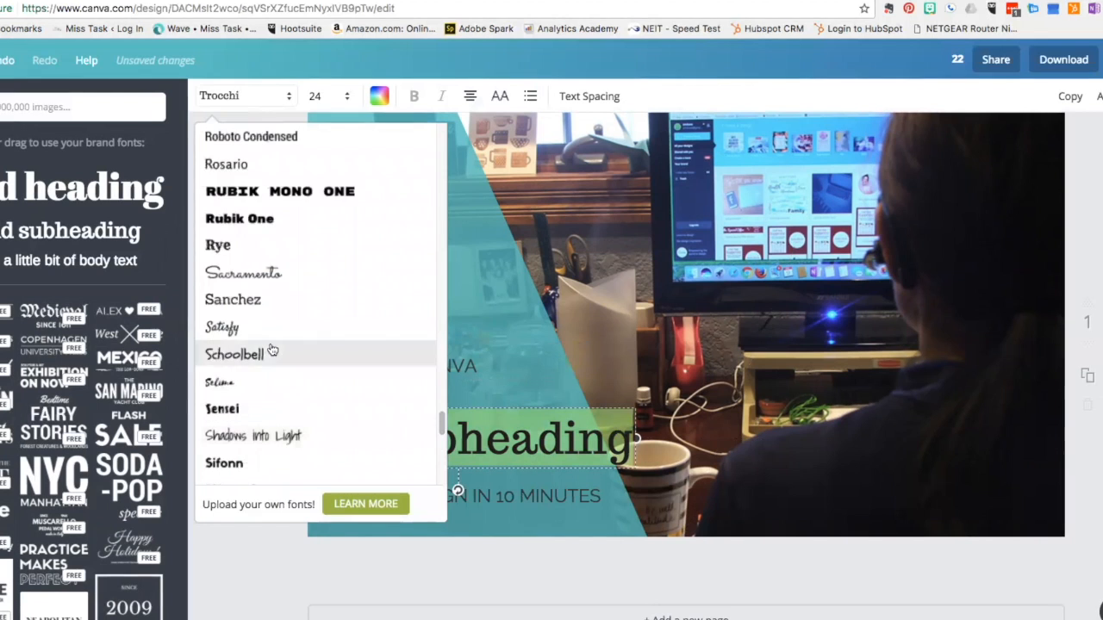
scroll(272, 349, up, 3)
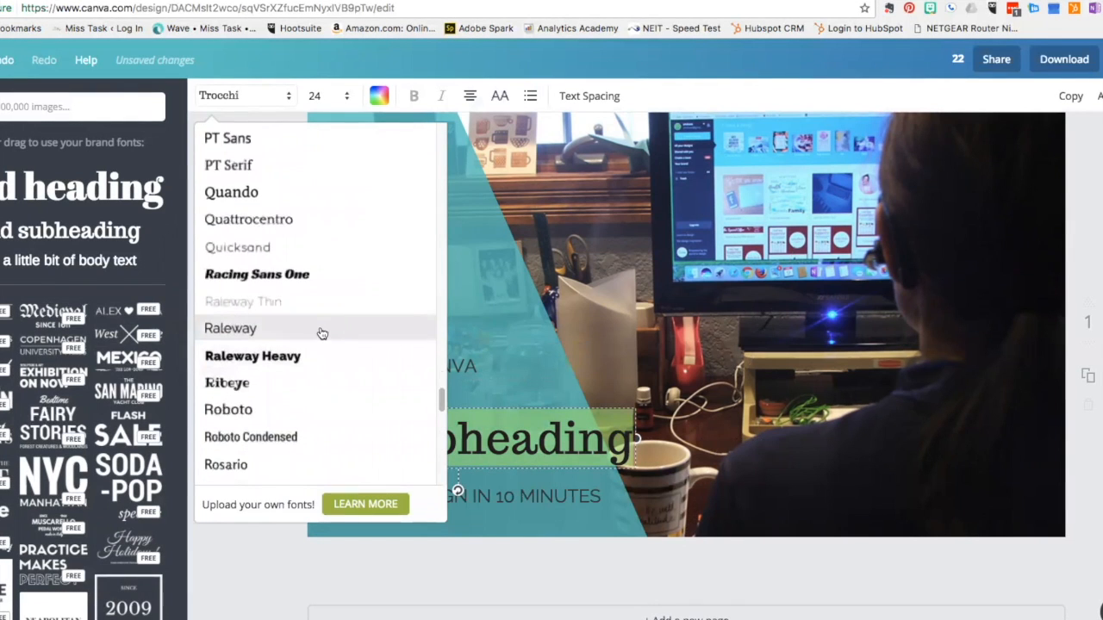
scroll(319, 336, up, 3)
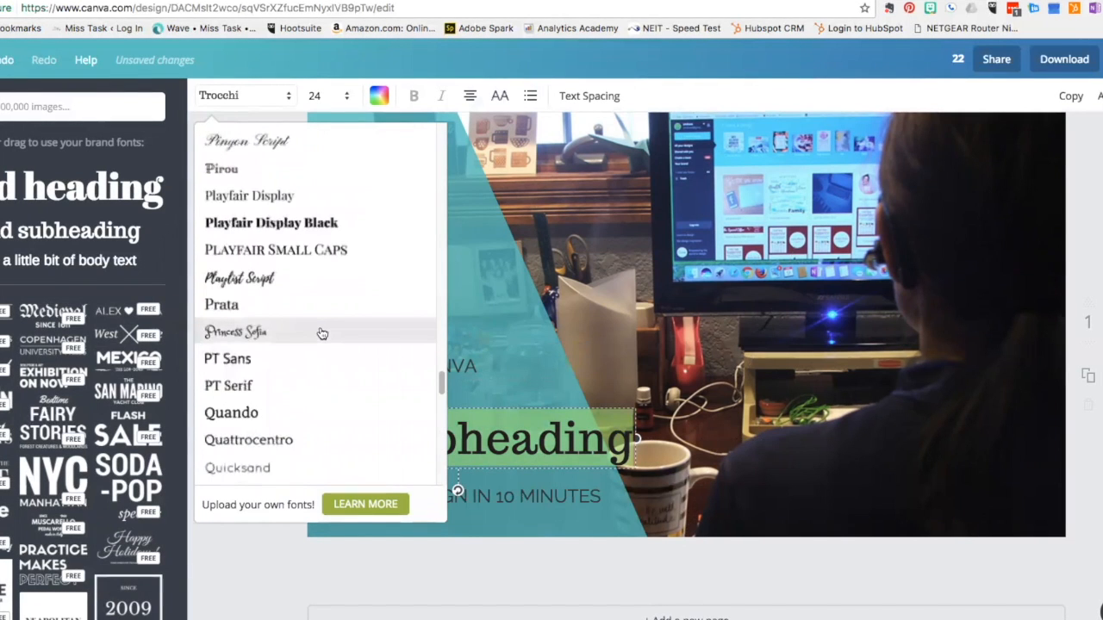
click(248, 281)
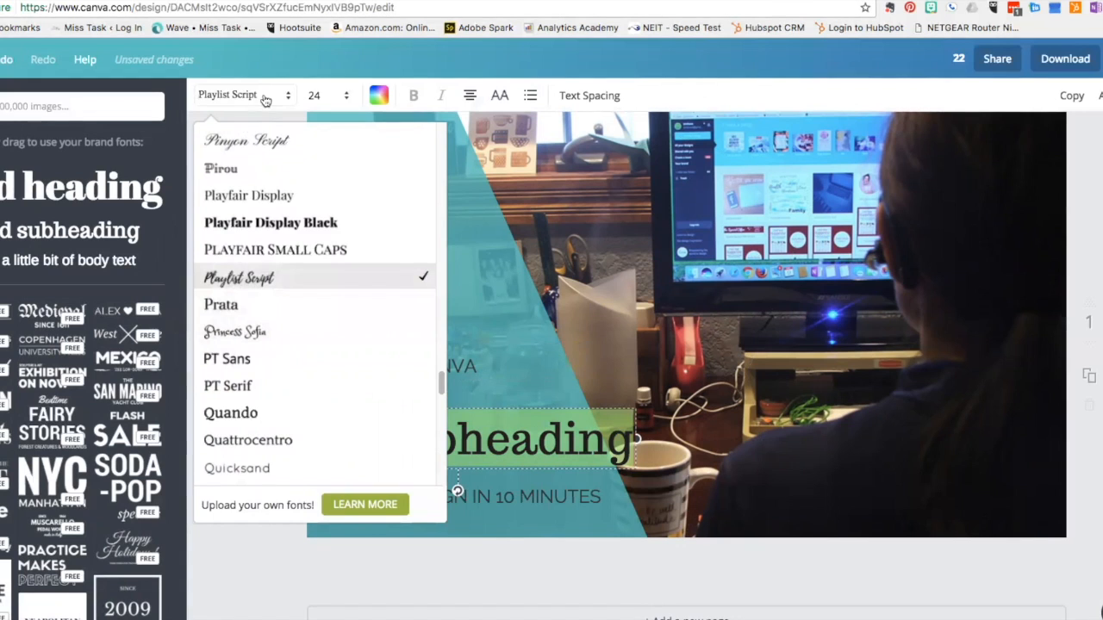
click(378, 94)
click(418, 224)
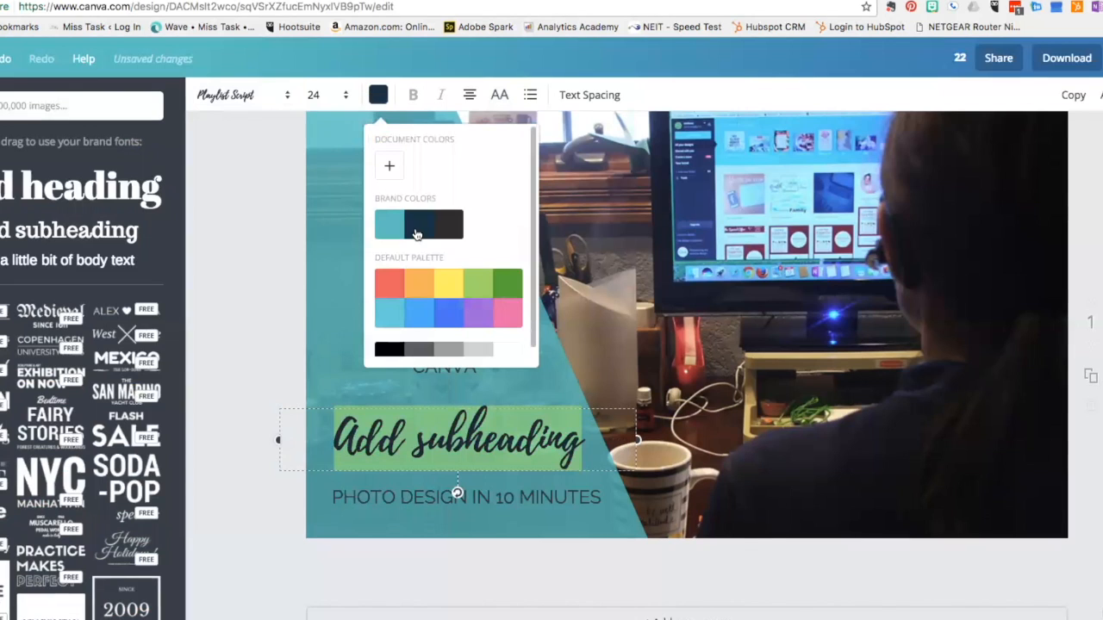
Step: Narrow the subheading's text box from both sides to fit the teal shape and replace its text with "Amazing"
drag(636, 440, 613, 442)
drag(278, 441, 308, 439)
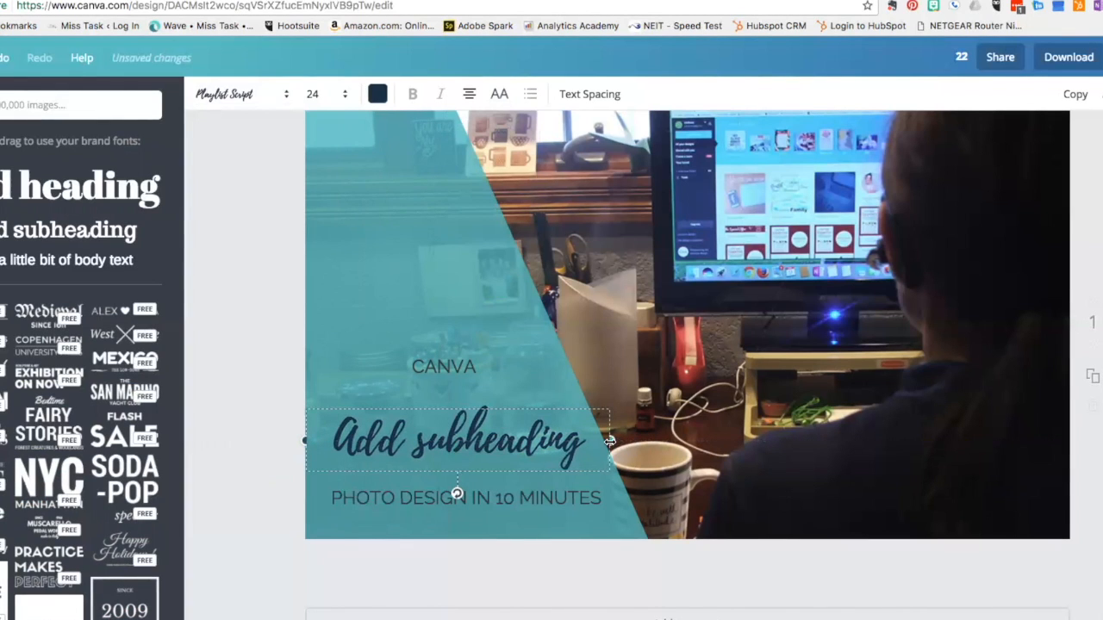
drag(610, 442, 605, 442)
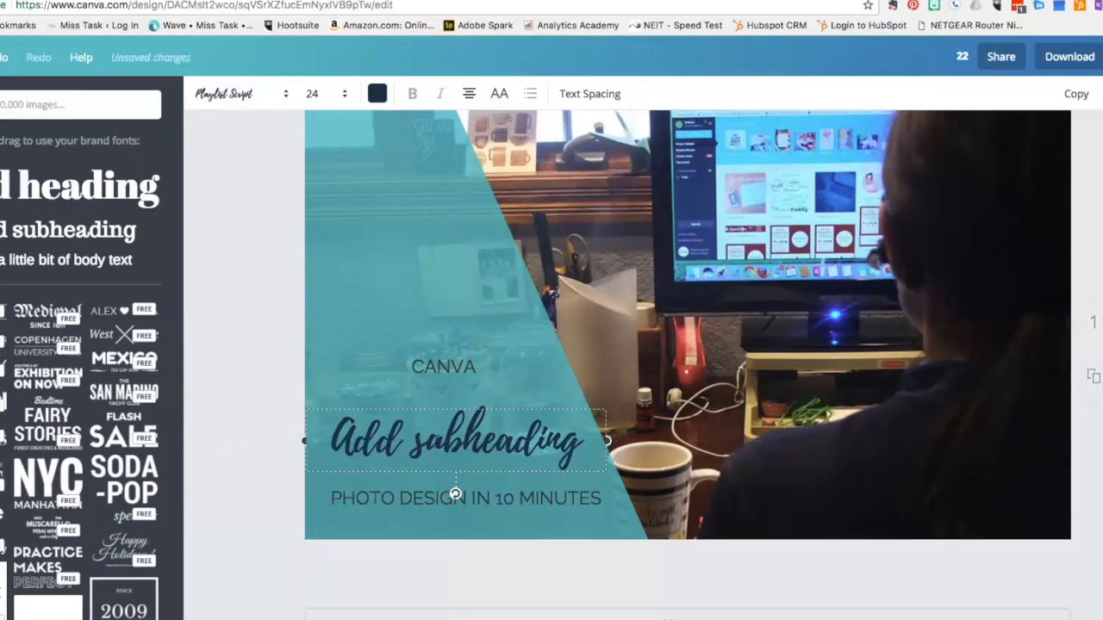
drag(331, 441, 596, 443)
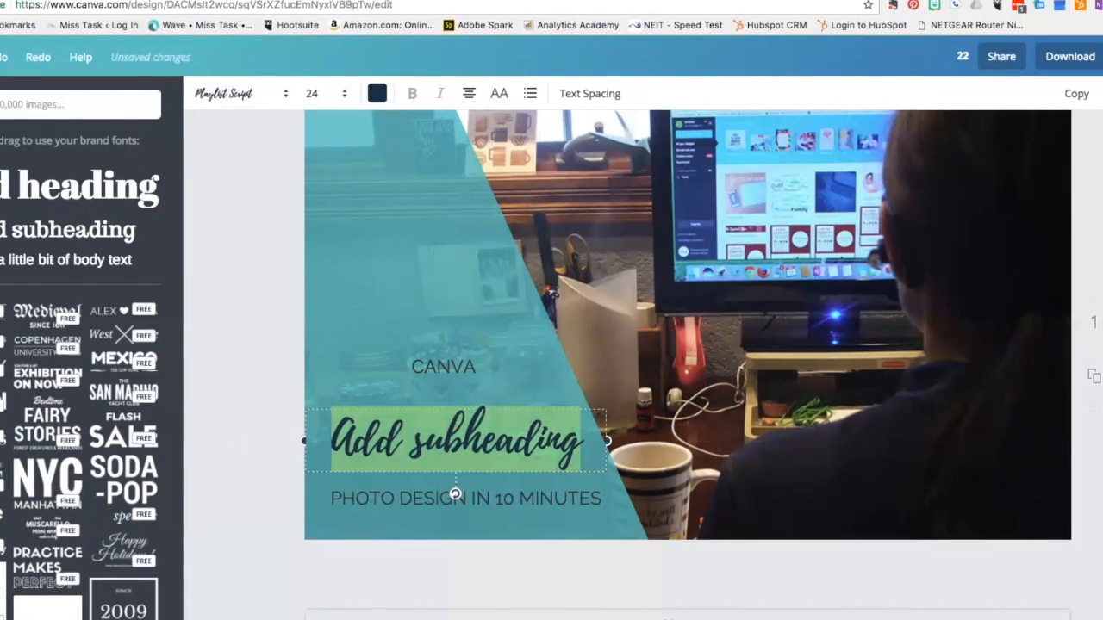
text(Amazing)
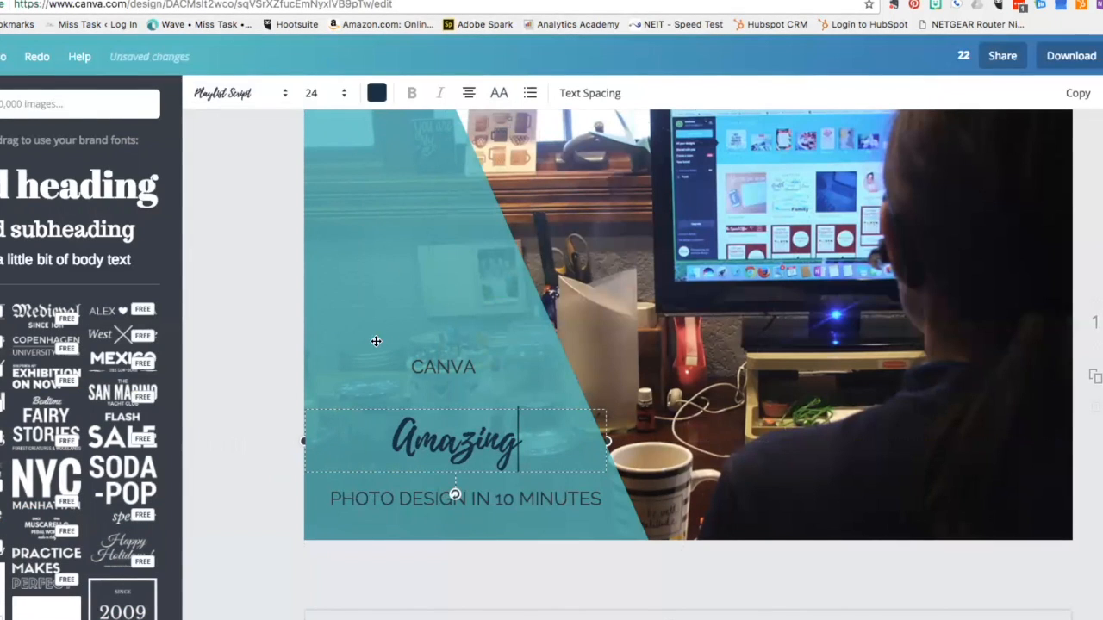
Step: Move the "CANVA" text down to sit closer above "Amazing"
click(450, 345)
click(438, 367)
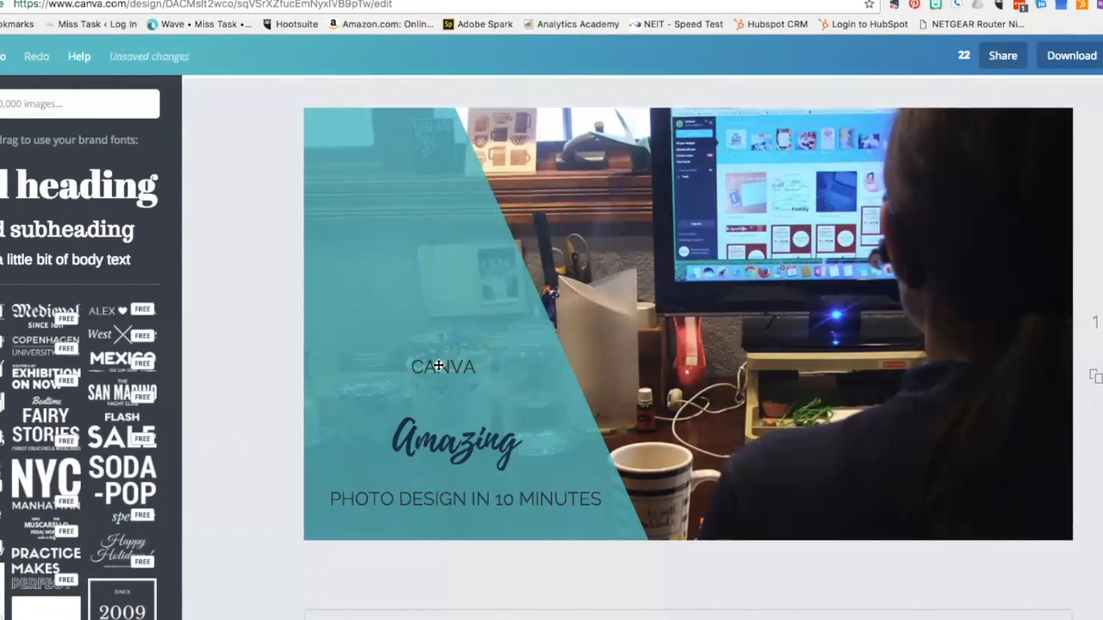
drag(430, 352, 431, 379)
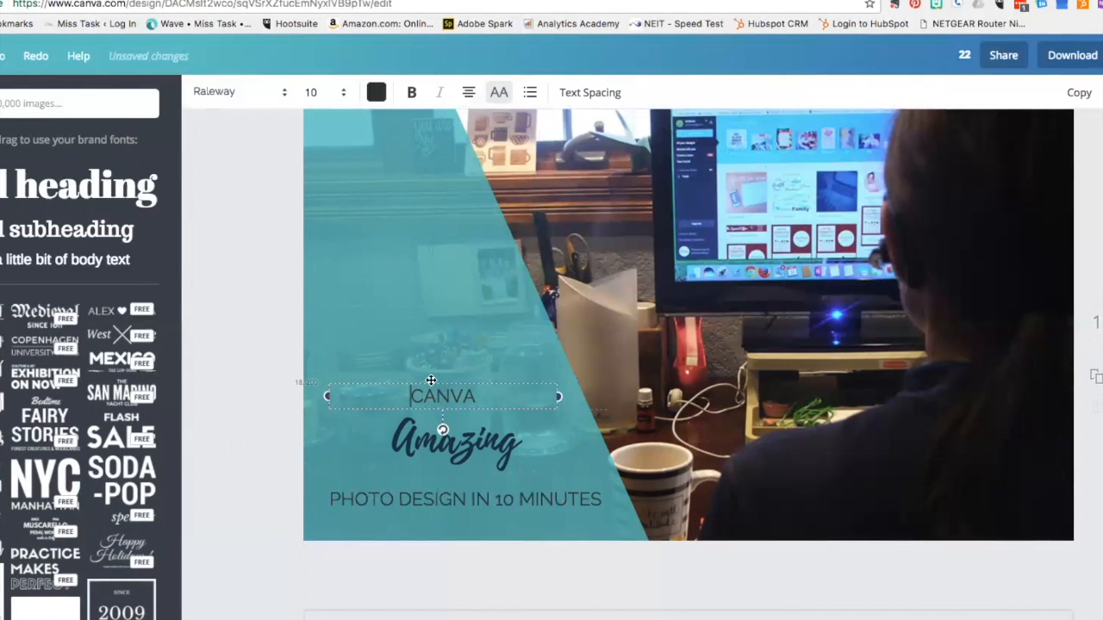
Step: Set the font size of "Amazing" to 32 and lower "CANVA" so it sits tightly above the enlarged word
click(413, 445)
drag(392, 441, 541, 444)
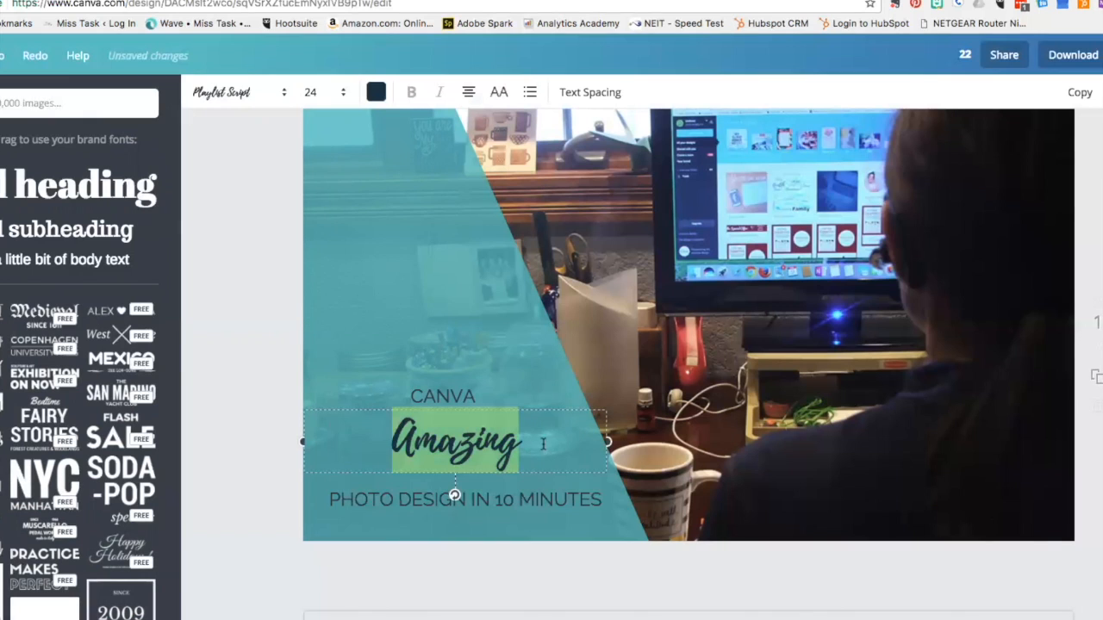
click(327, 92)
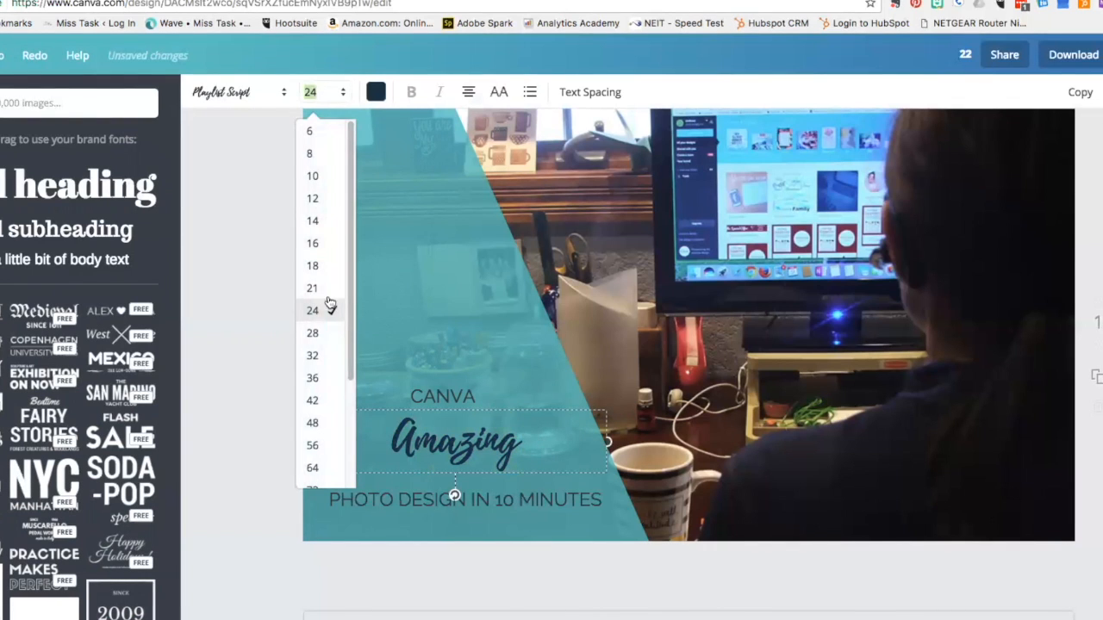
click(314, 355)
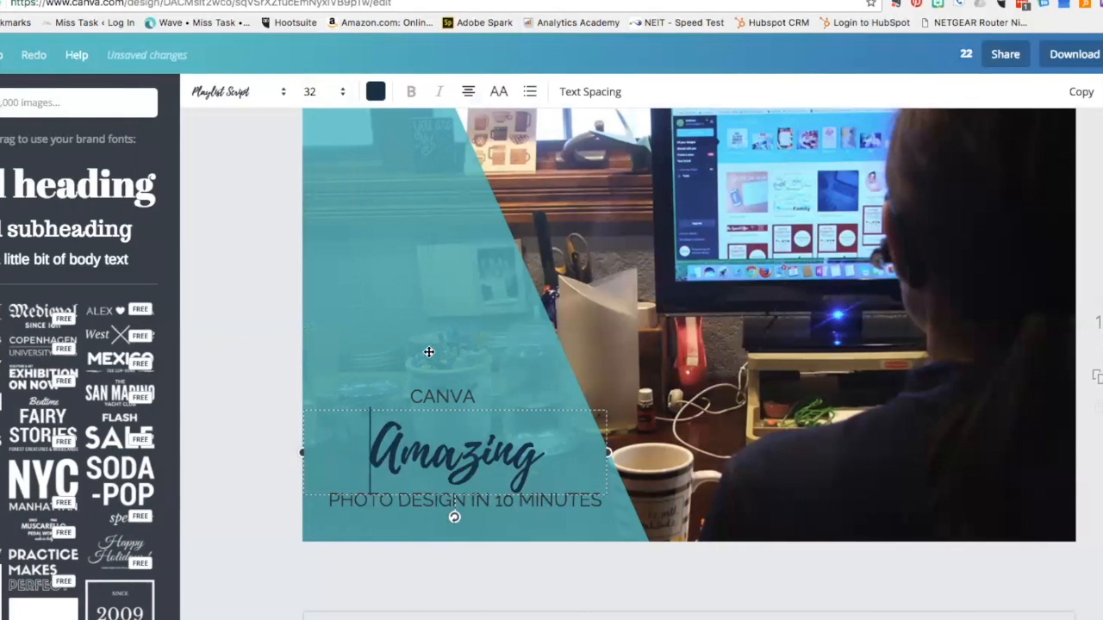
drag(442, 396, 442, 412)
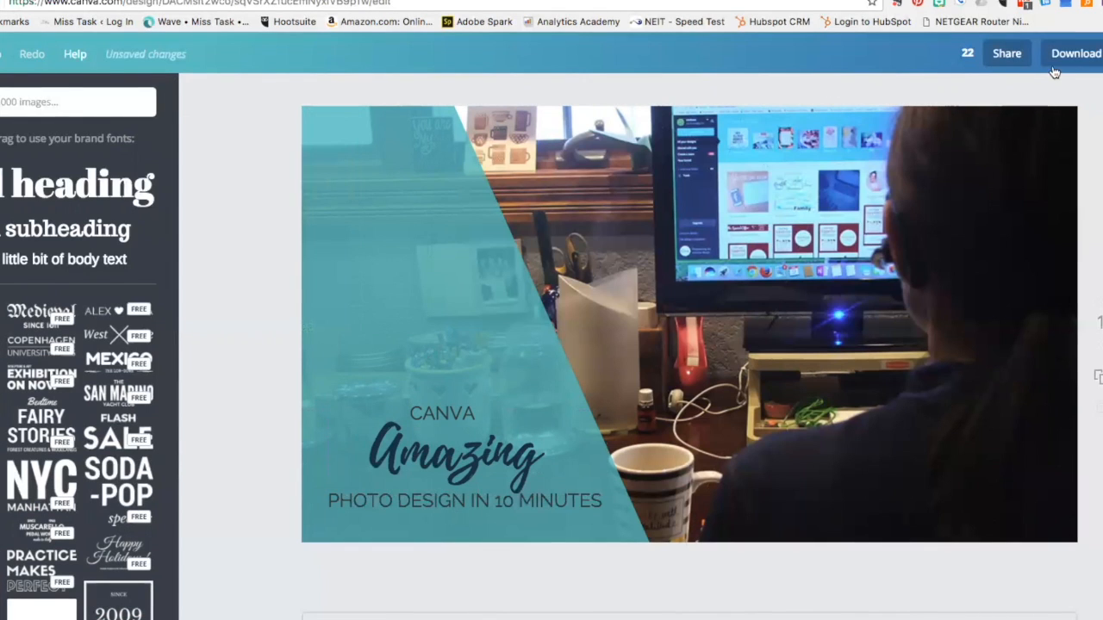
Step: Rename the design to "Canva Blog Photo"
click(966, 56)
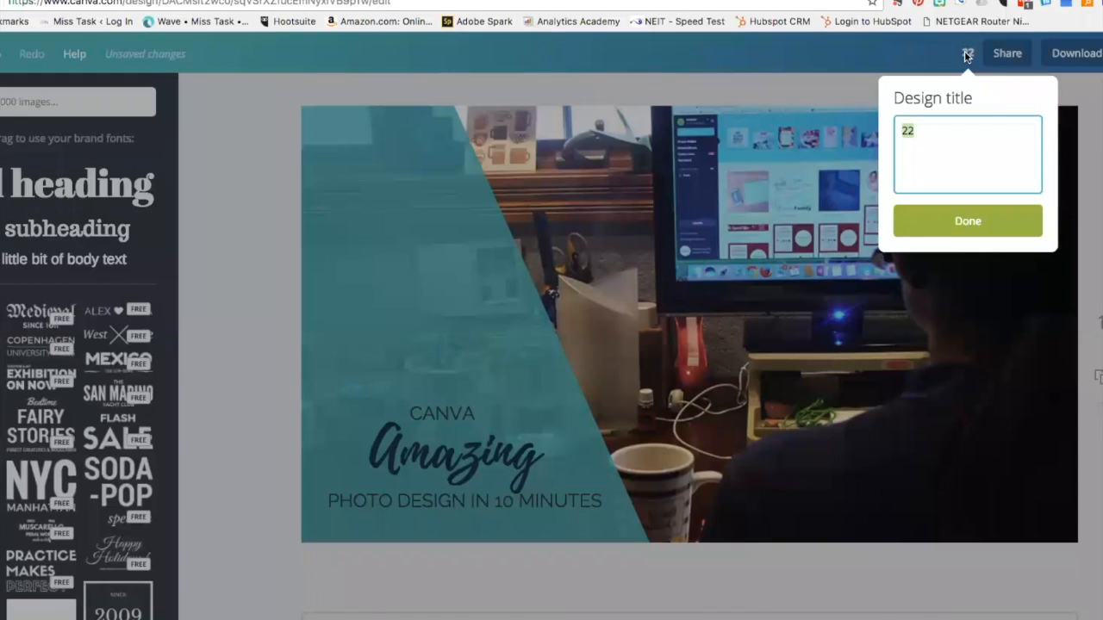
text(Canva Blog Photo)
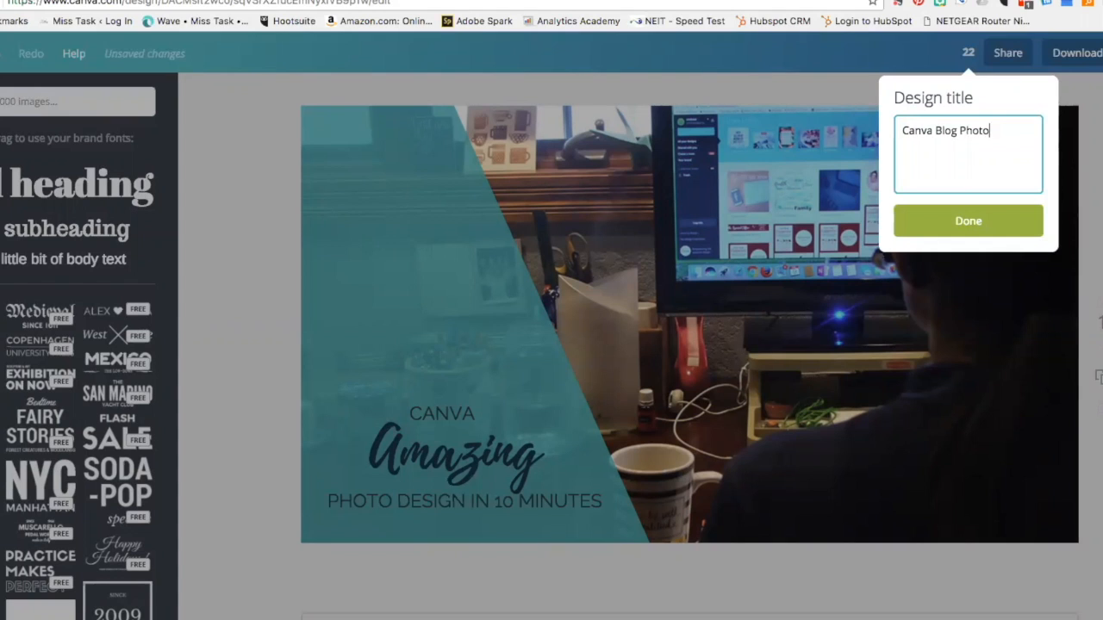
click(972, 221)
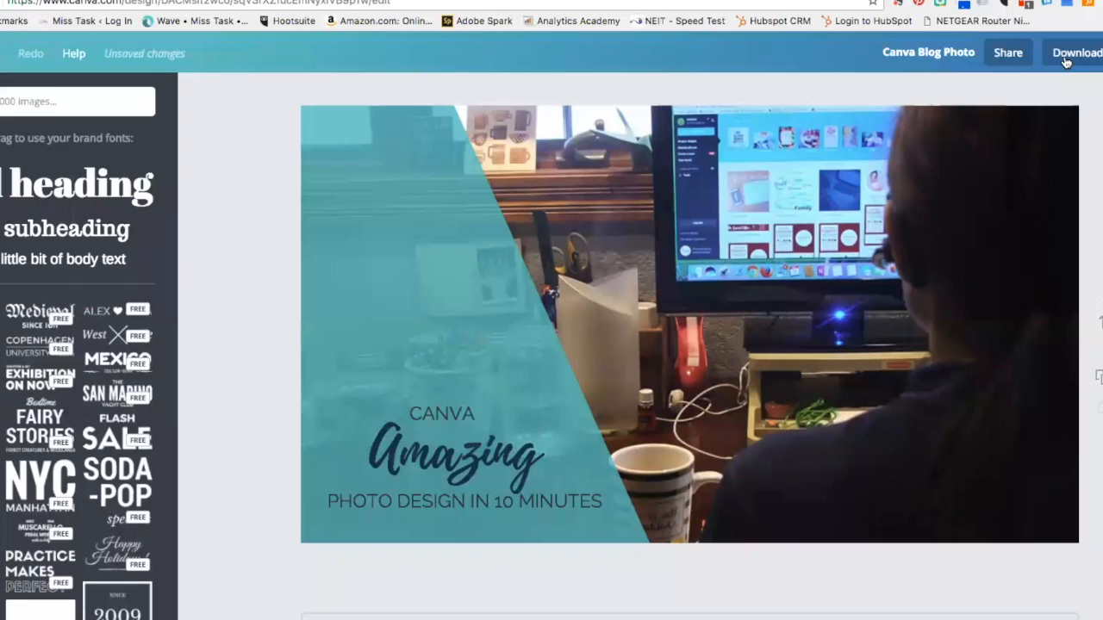
Step: Download the finished blog title graphic as a PNG
click(1067, 61)
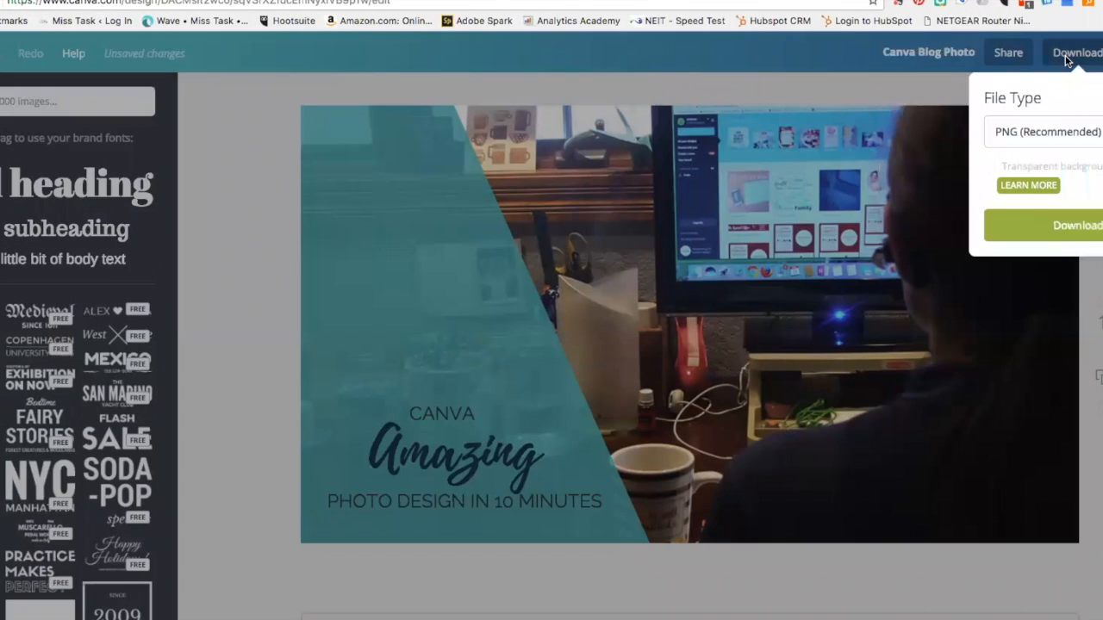
click(1040, 133)
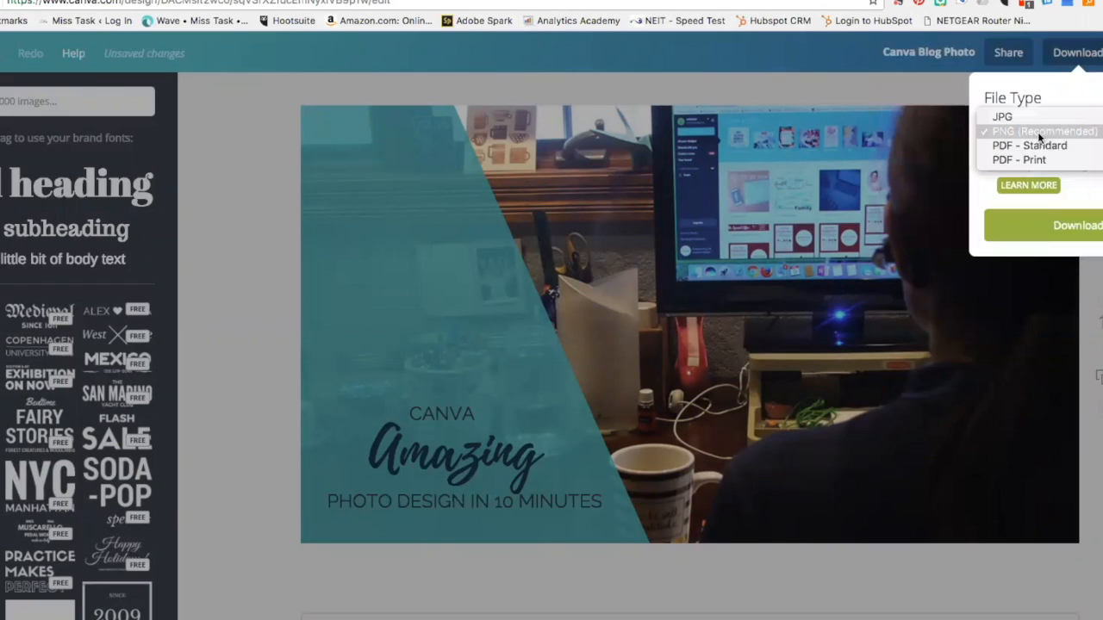
click(1041, 131)
click(1082, 228)
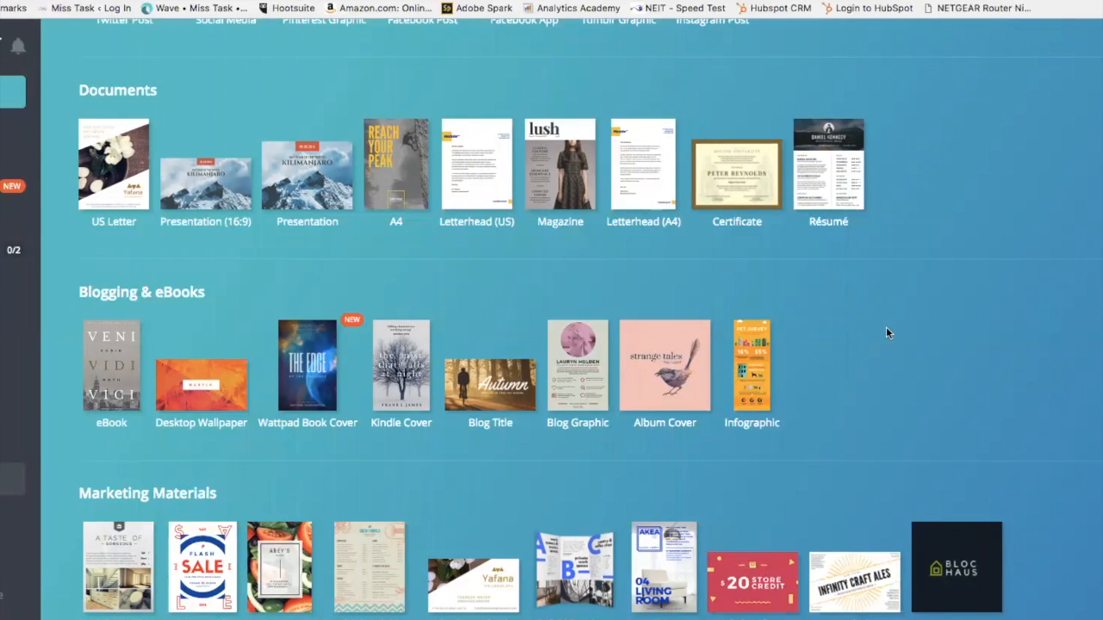
Step: Look through the available design types and start a new Instagram Post design
scroll(902, 331, down, 4)
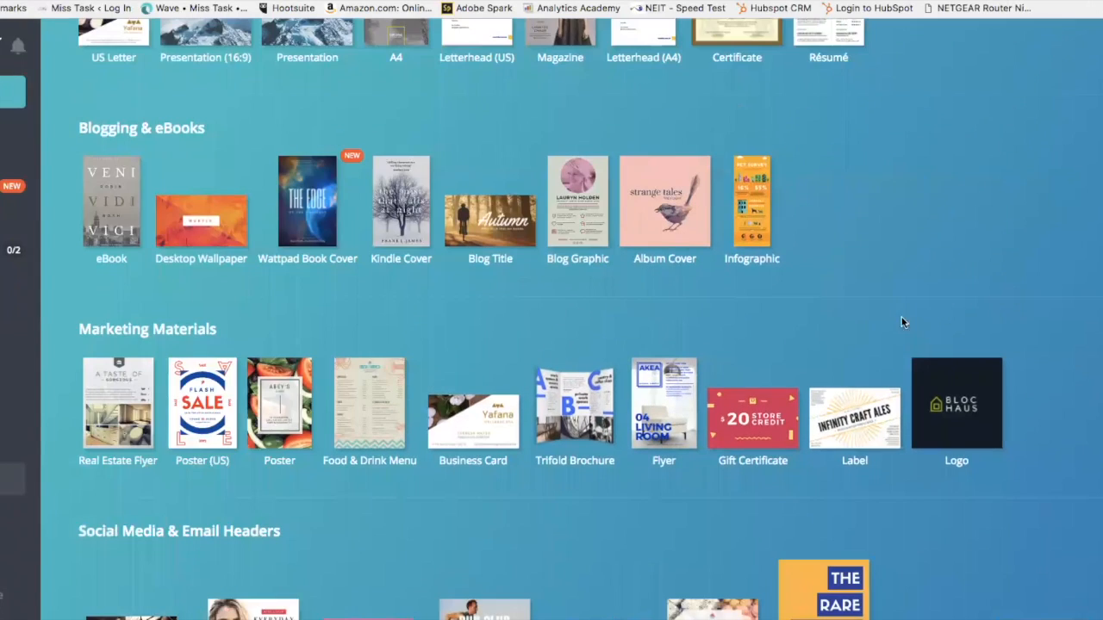
scroll(917, 304, down, 7)
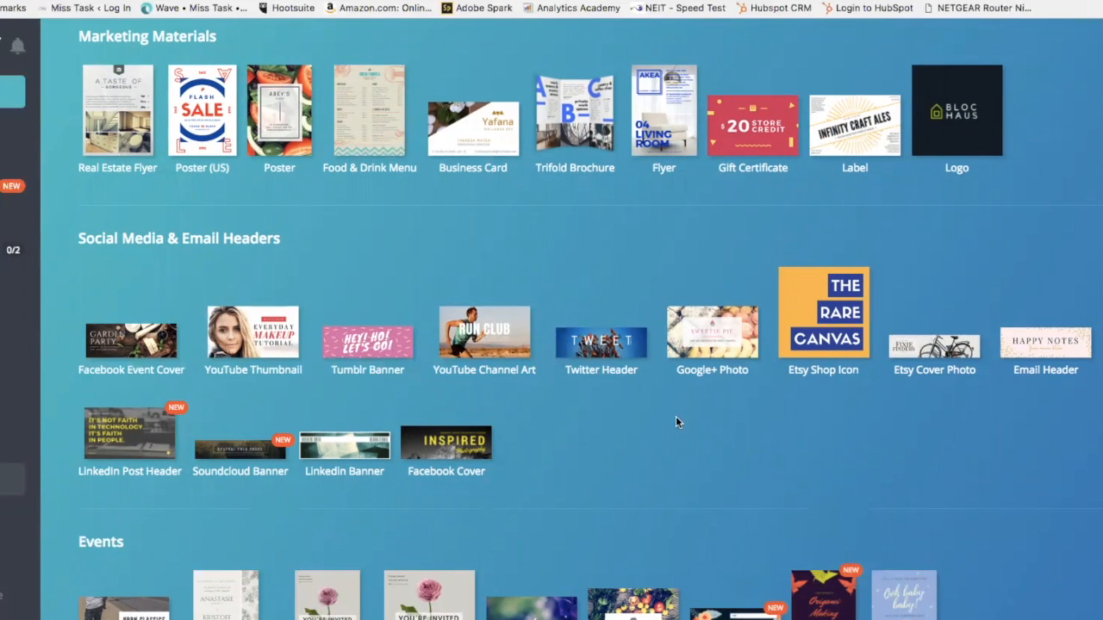
scroll(675, 416, up, 16)
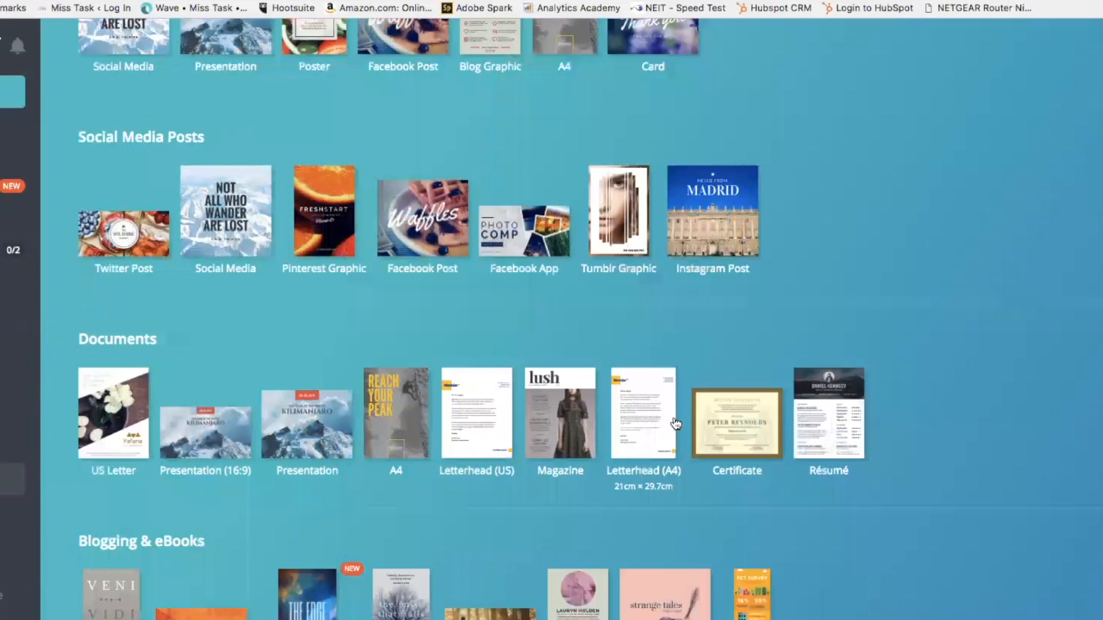
scroll(655, 414, up, 1)
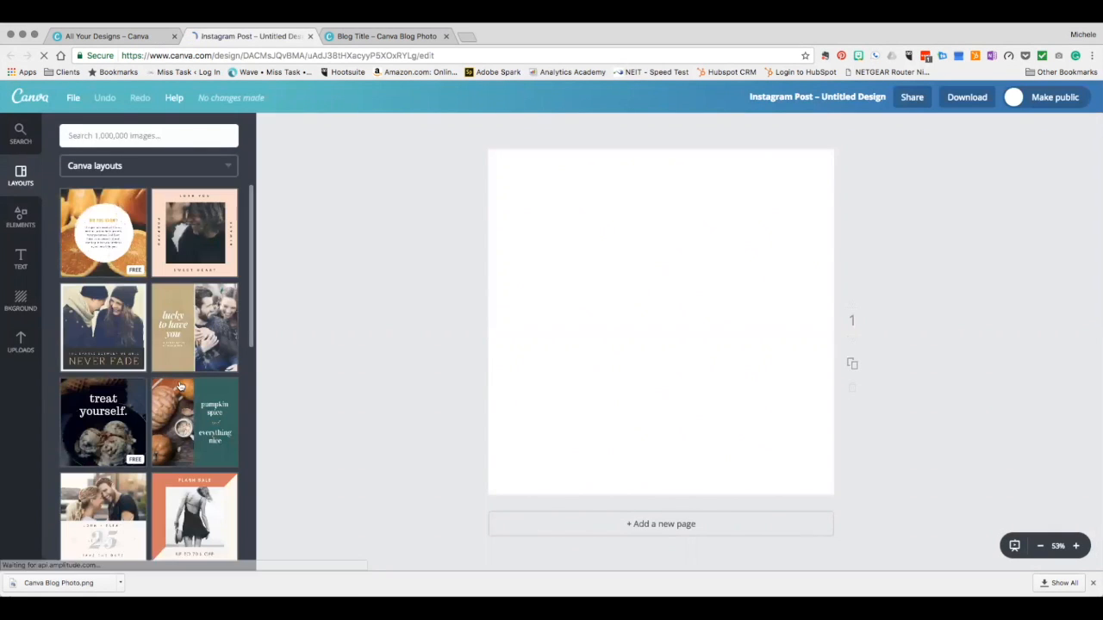
scroll(194, 380, down, 3)
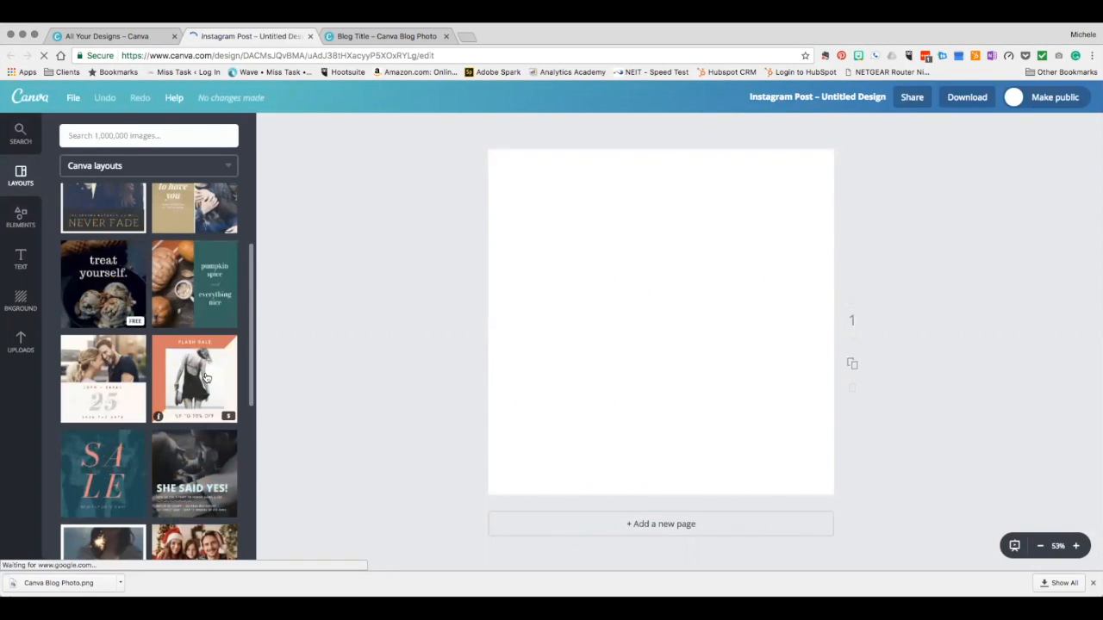
scroll(207, 378, down, 5)
scroll(207, 383, down, 5)
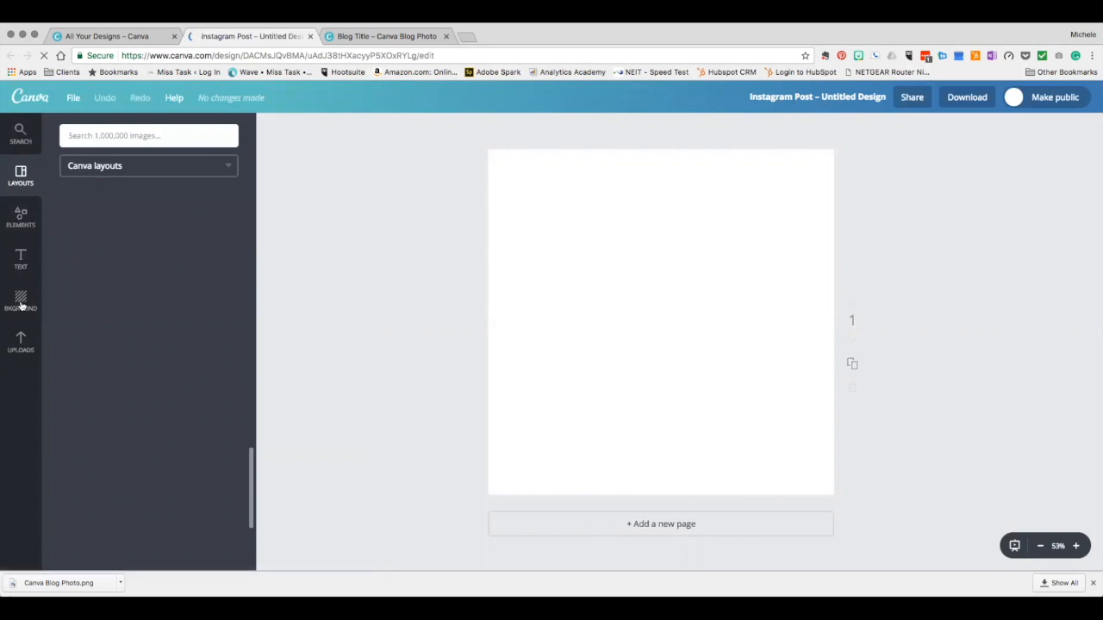
Step: Place the uploaded photo of the desk with the monitor on the page and enlarge it to cover the whole square, keeping the monitor and mug in view
click(19, 343)
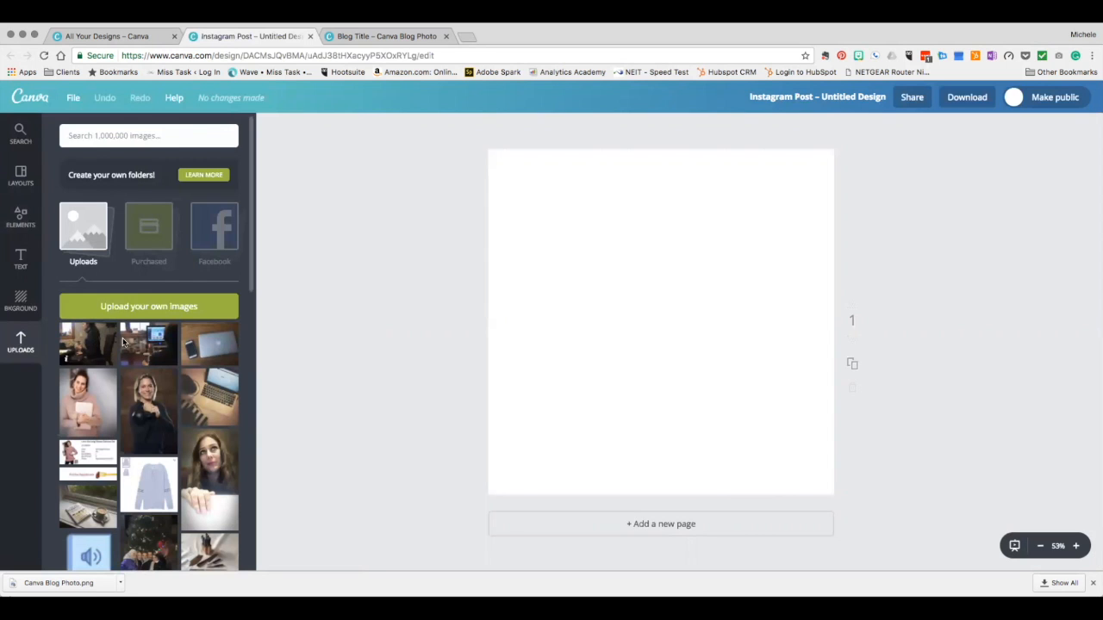
drag(140, 343, 591, 333)
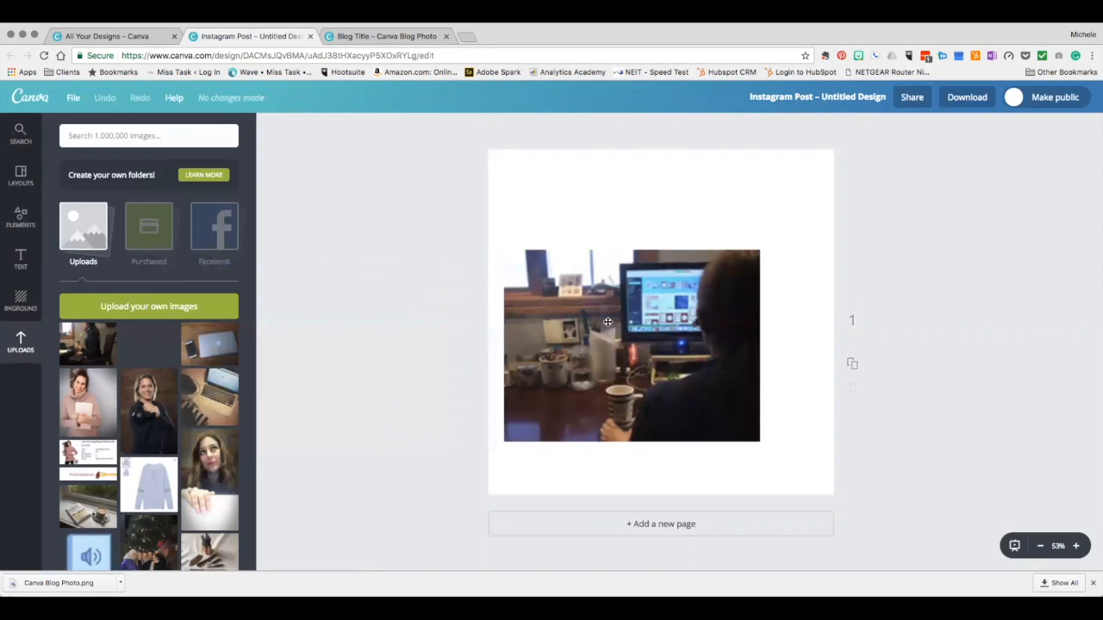
drag(760, 250, 847, 154)
drag(503, 172, 466, 144)
drag(858, 439, 934, 496)
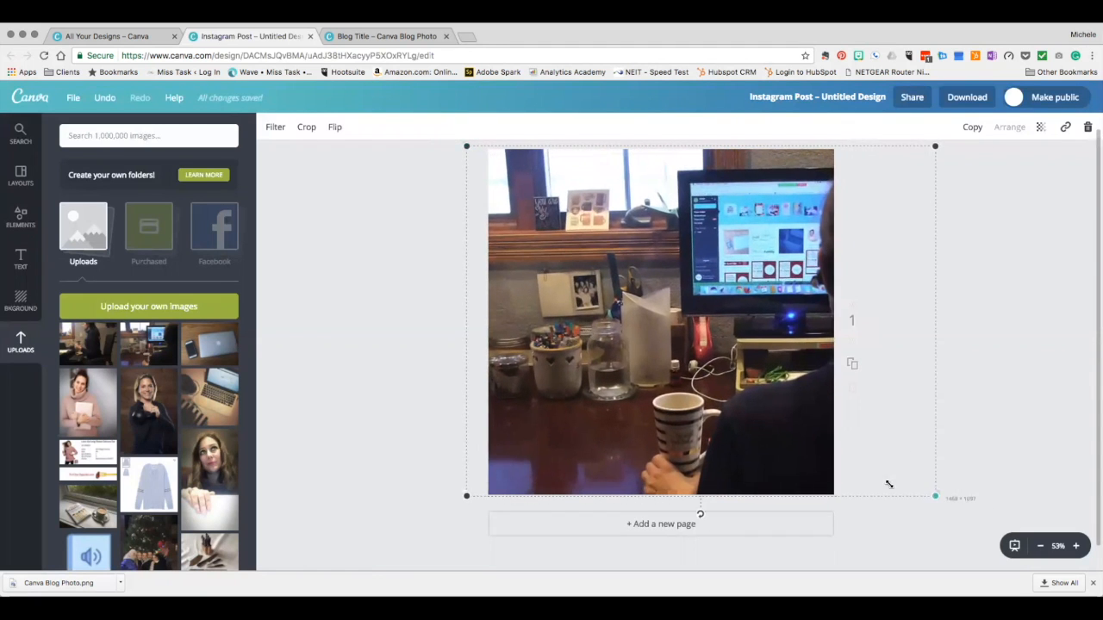
mouse_move(790, 438)
mouse_down()
mouse_move(716, 440)
mouse_move(778, 439)
mouse_up()
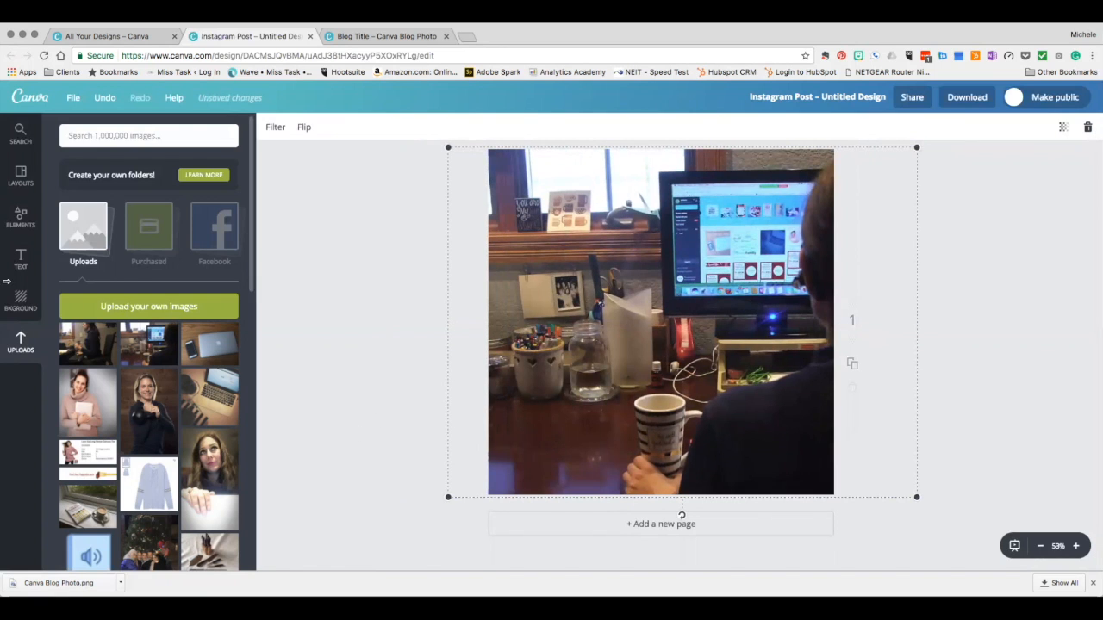
Step: Add a teal square shape over the photo and set its transparency to 80
click(21, 219)
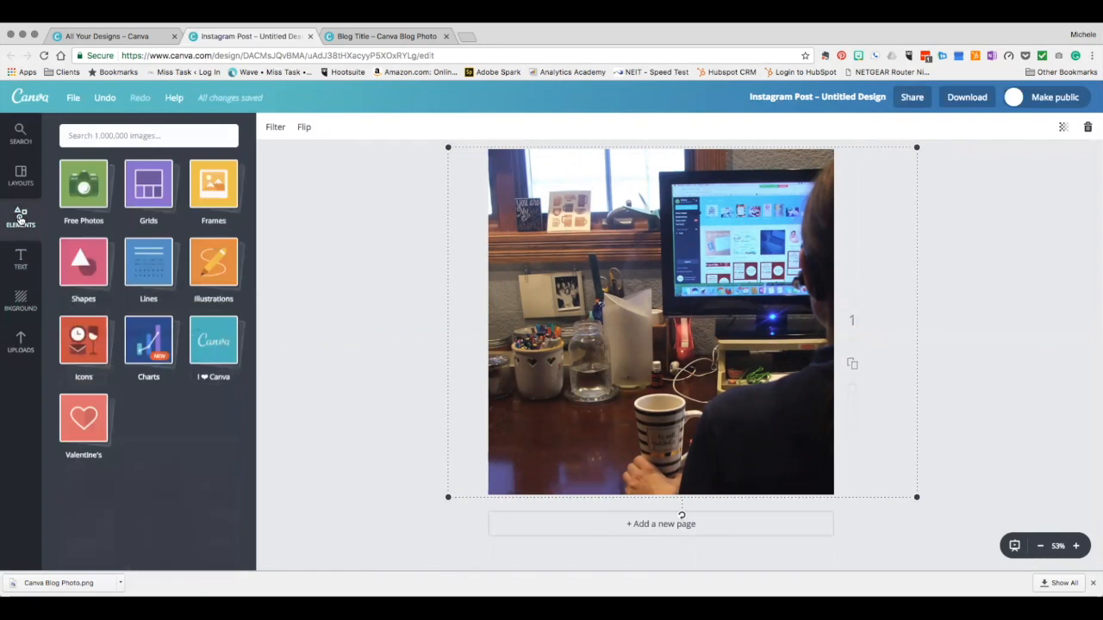
click(83, 274)
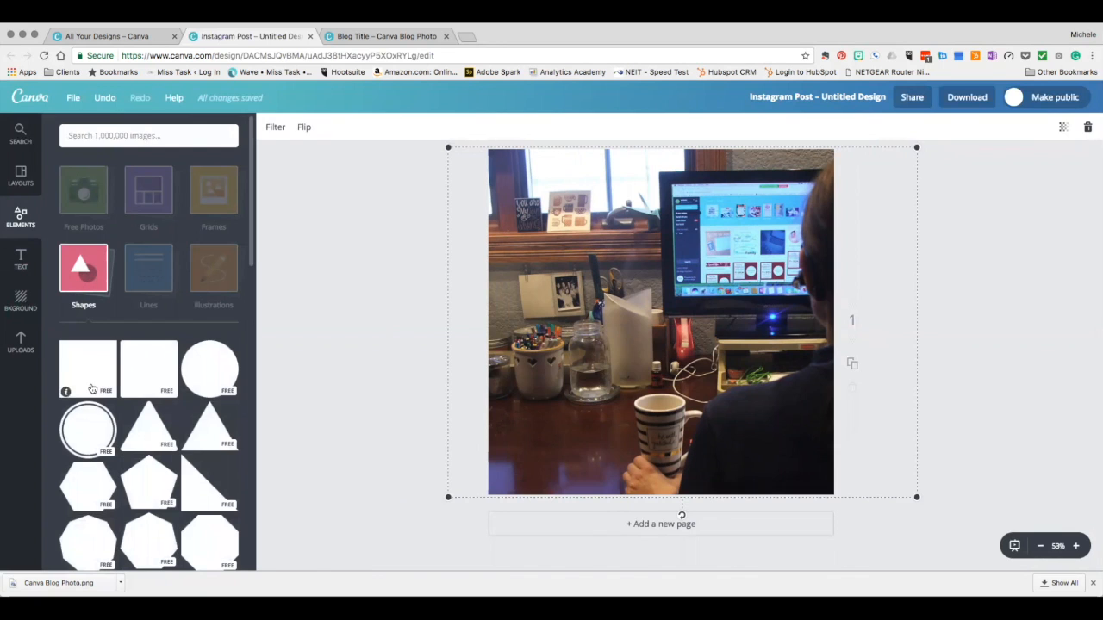
click(92, 389)
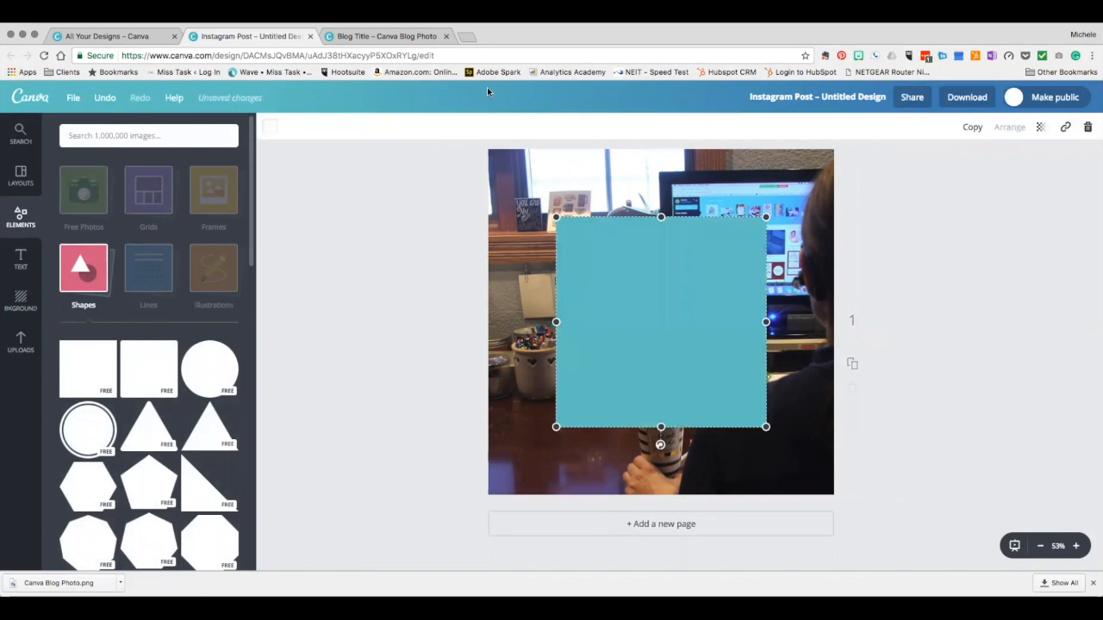
click(1040, 128)
drag(1011, 165, 1000, 166)
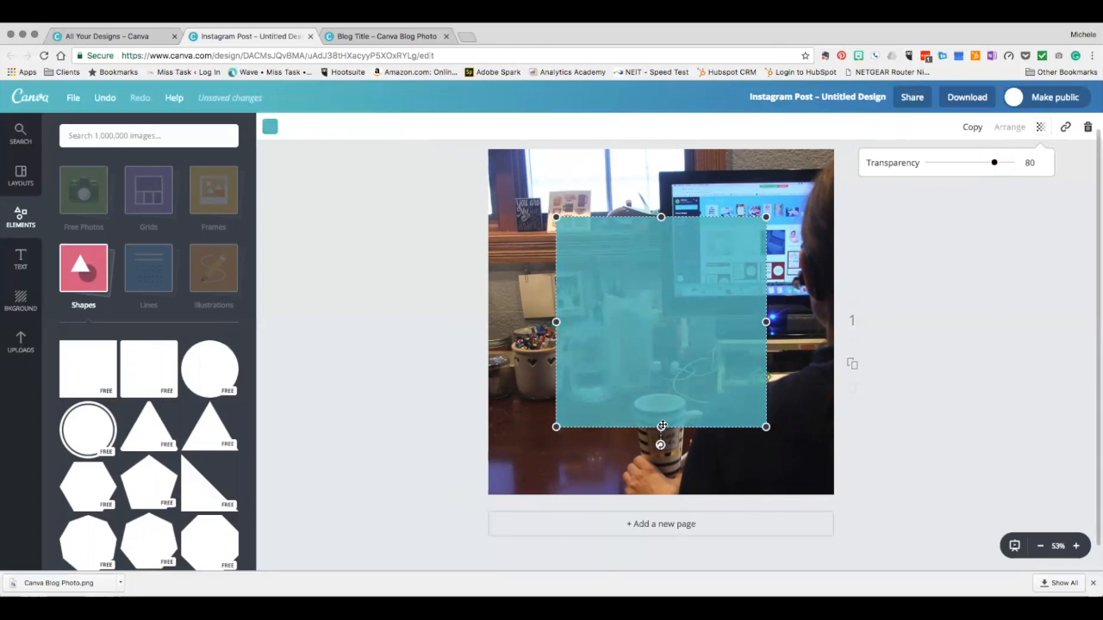
Step: Tilt the teal square, enlarge it and move it over the photo's left side to form a slanted edge
drag(661, 445, 581, 417)
drag(649, 344, 537, 299)
drag(533, 299, 529, 298)
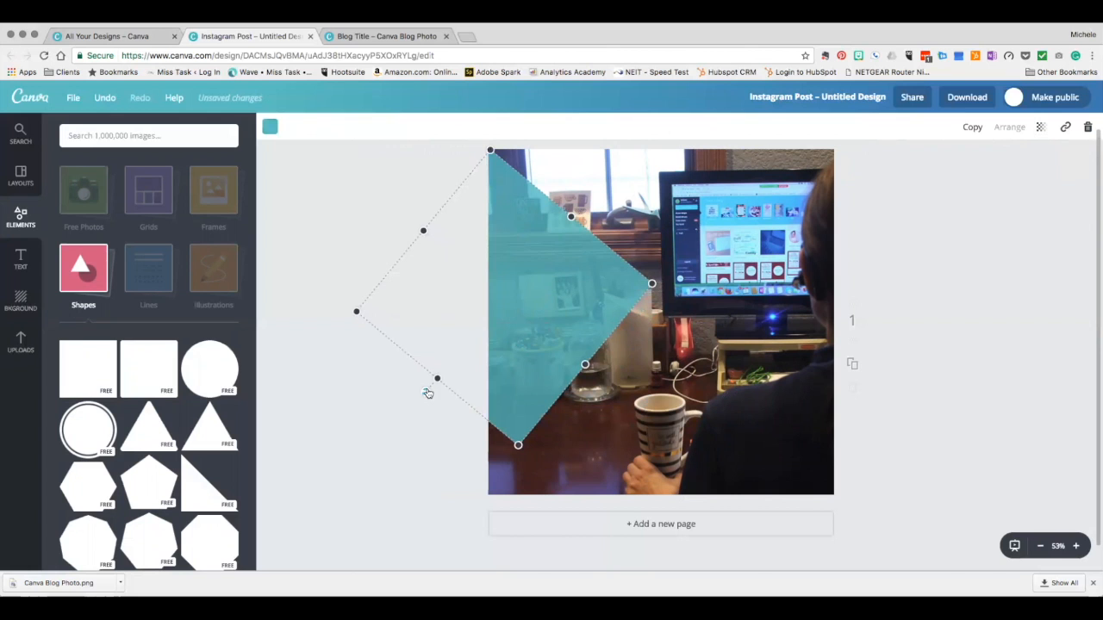
drag(431, 389, 389, 365)
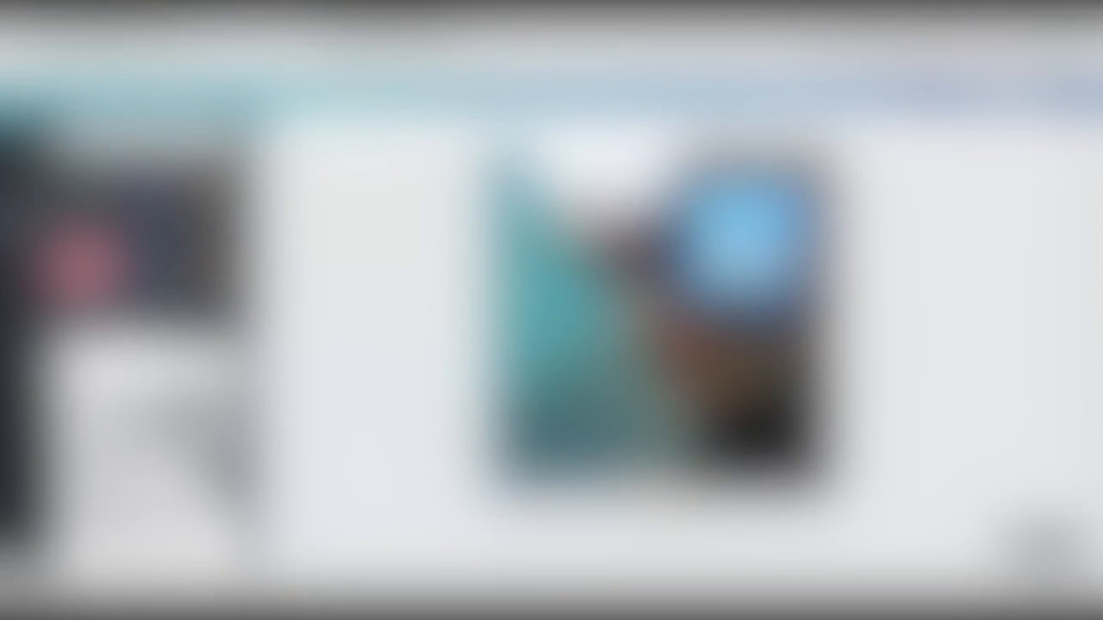
Step: Compare with the Canva Blog Photo design, then shift and rotate the teal shape to a steeper slant that covers the photo's lower-left corner
click(400, 37)
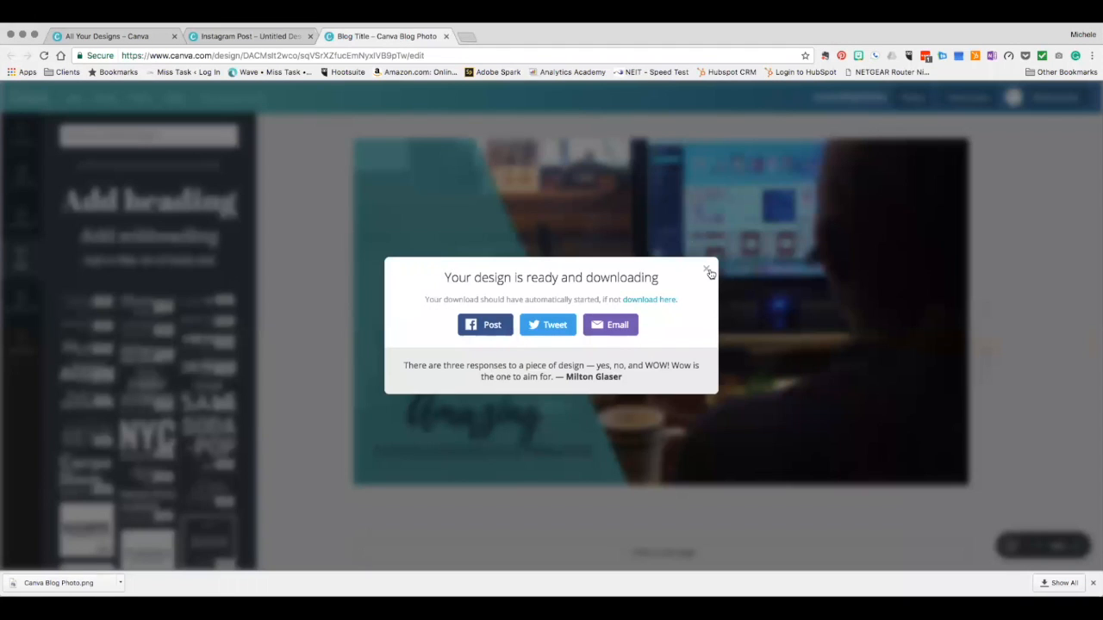
click(709, 271)
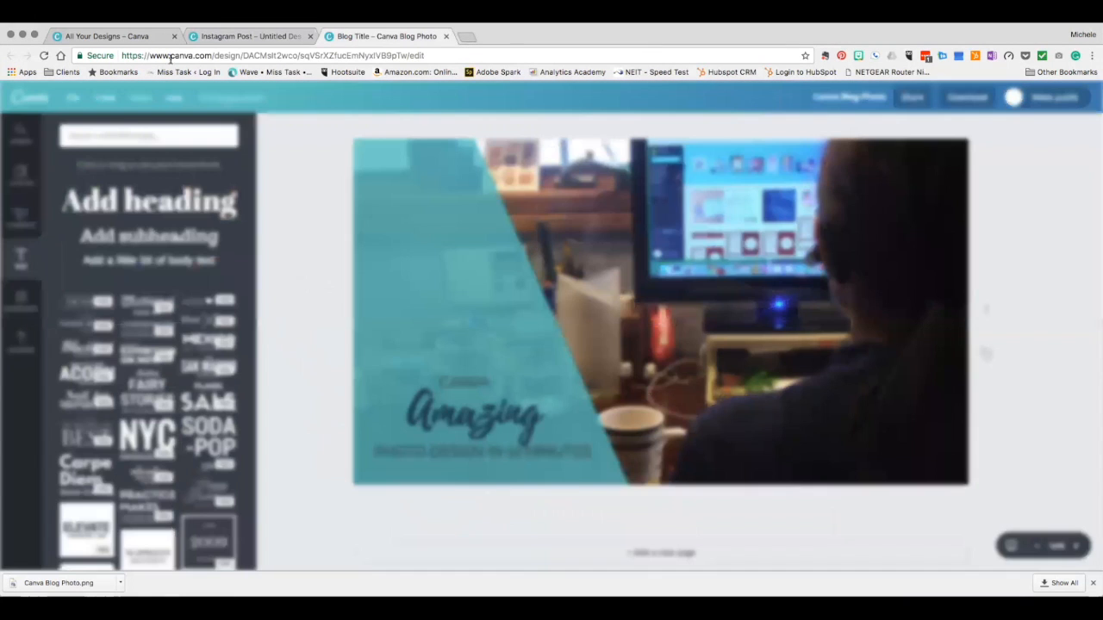
click(234, 37)
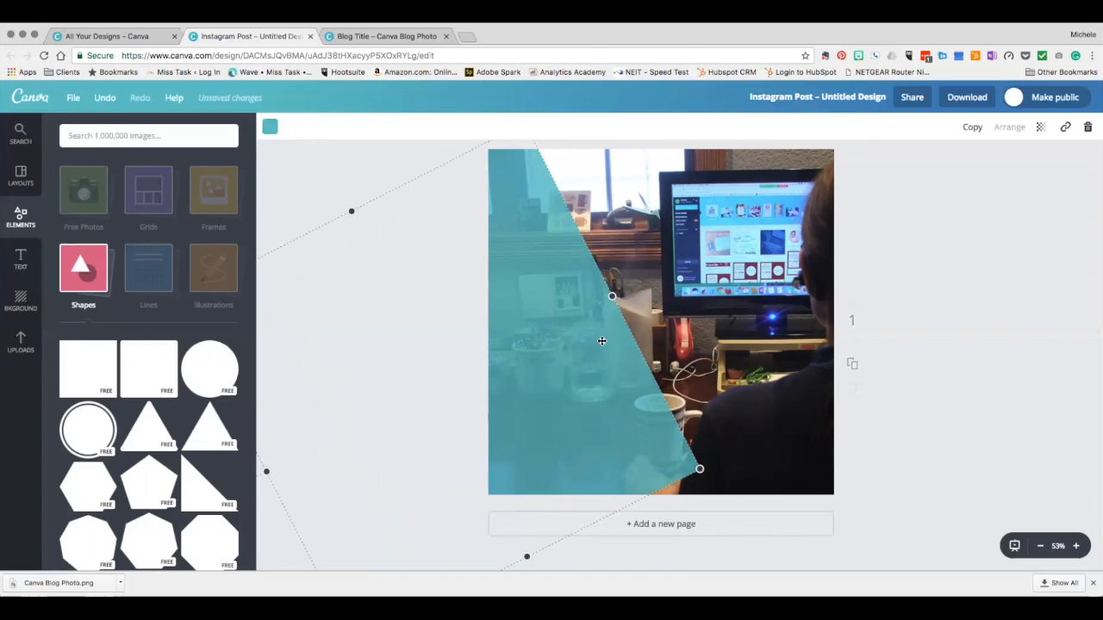
drag(585, 381, 613, 397)
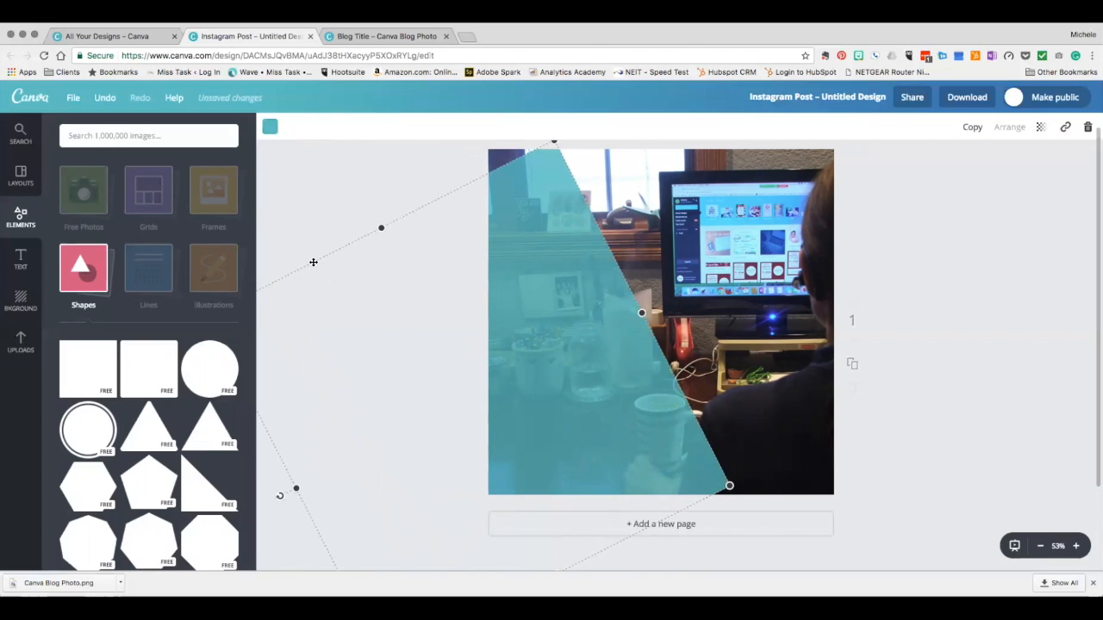
drag(279, 492, 271, 479)
drag(688, 464, 678, 433)
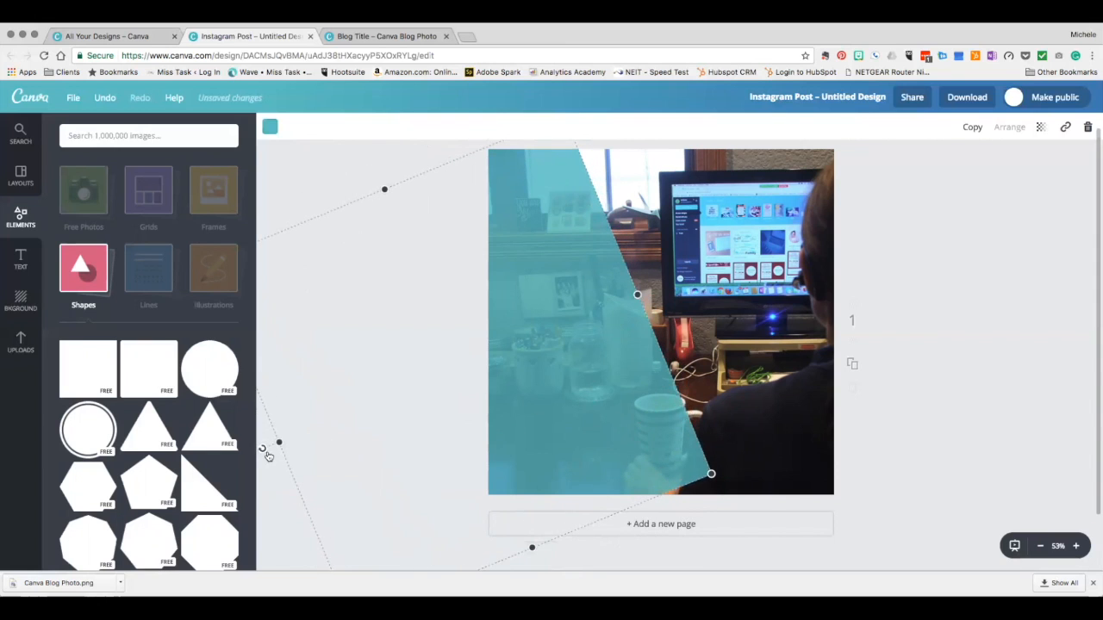
drag(261, 443, 259, 434)
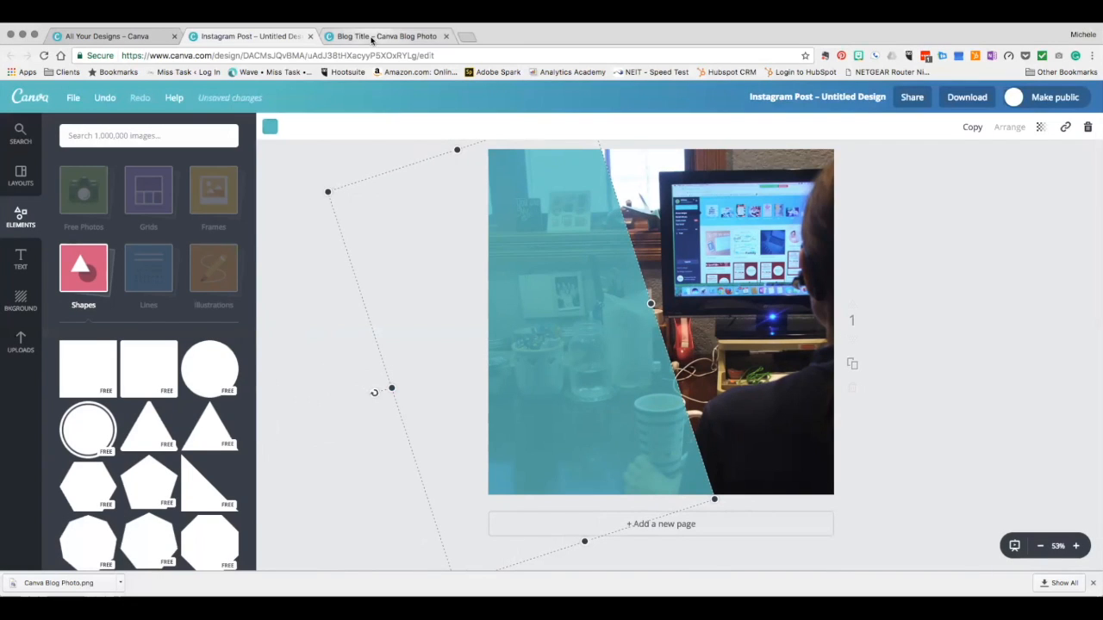
Step: Using the Canva Blog Photo design as reference, add a line of body text low on the teal shape and apply the dark gray brand color
click(371, 38)
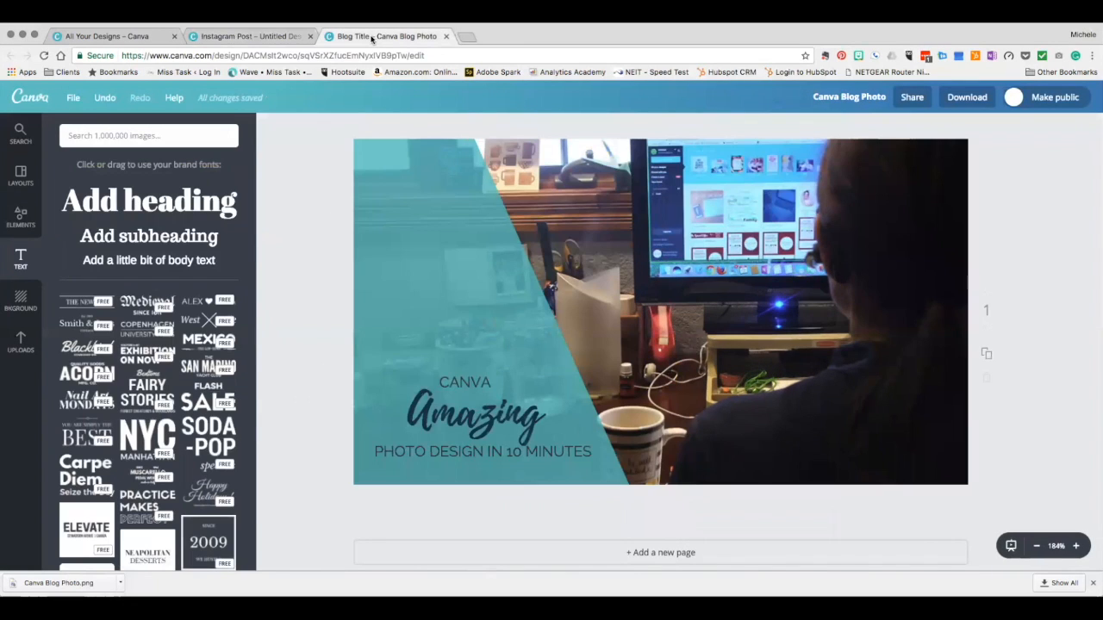
click(265, 38)
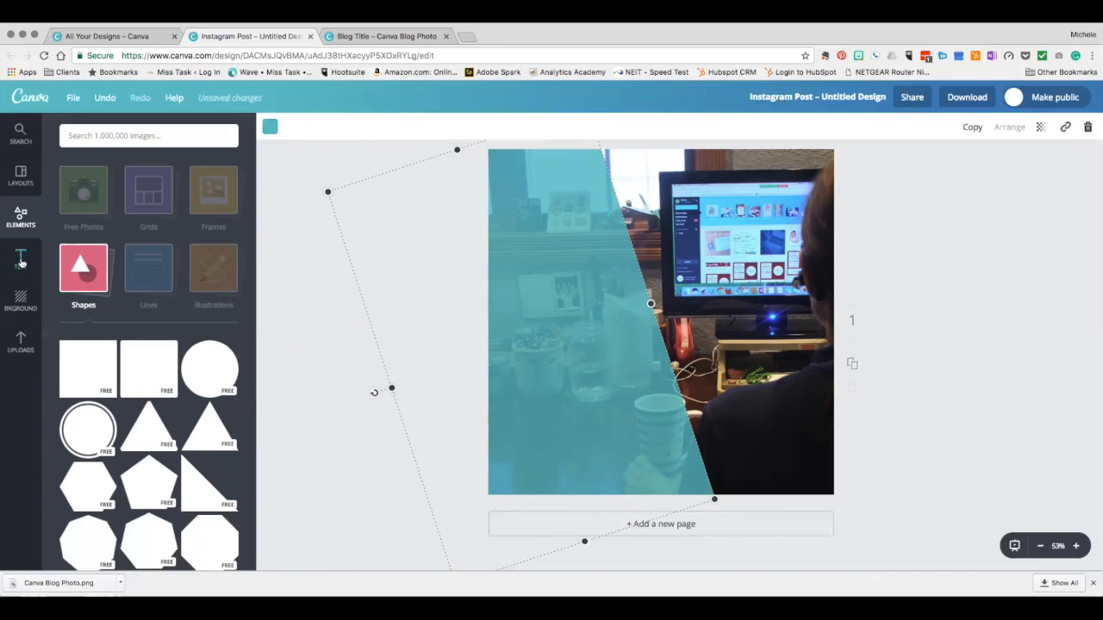
click(21, 258)
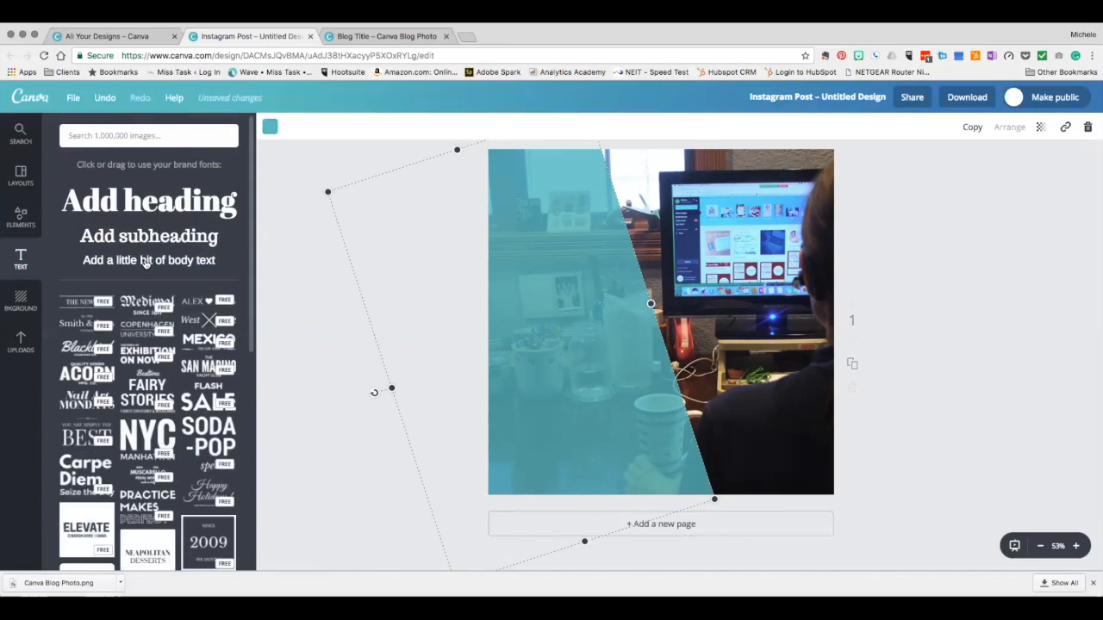
click(145, 263)
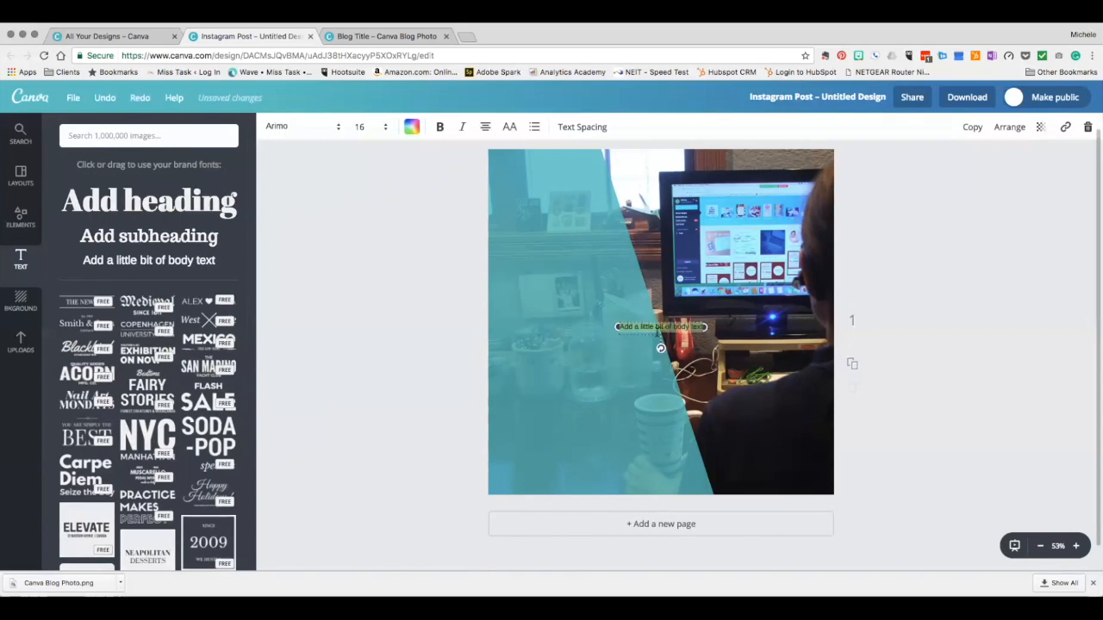
drag(643, 333, 567, 402)
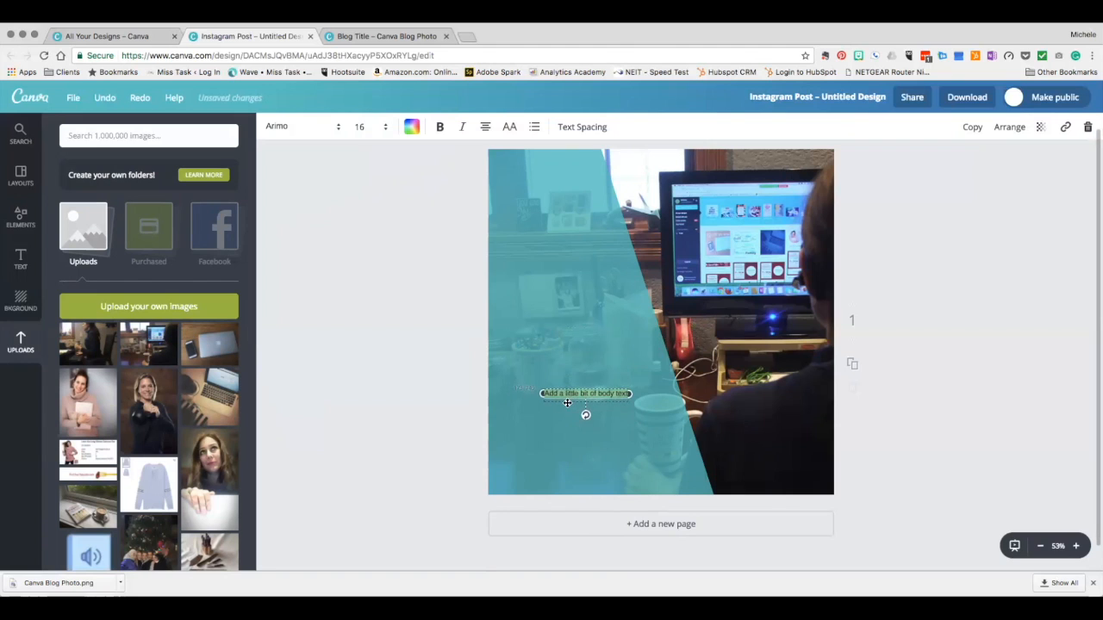
click(411, 126)
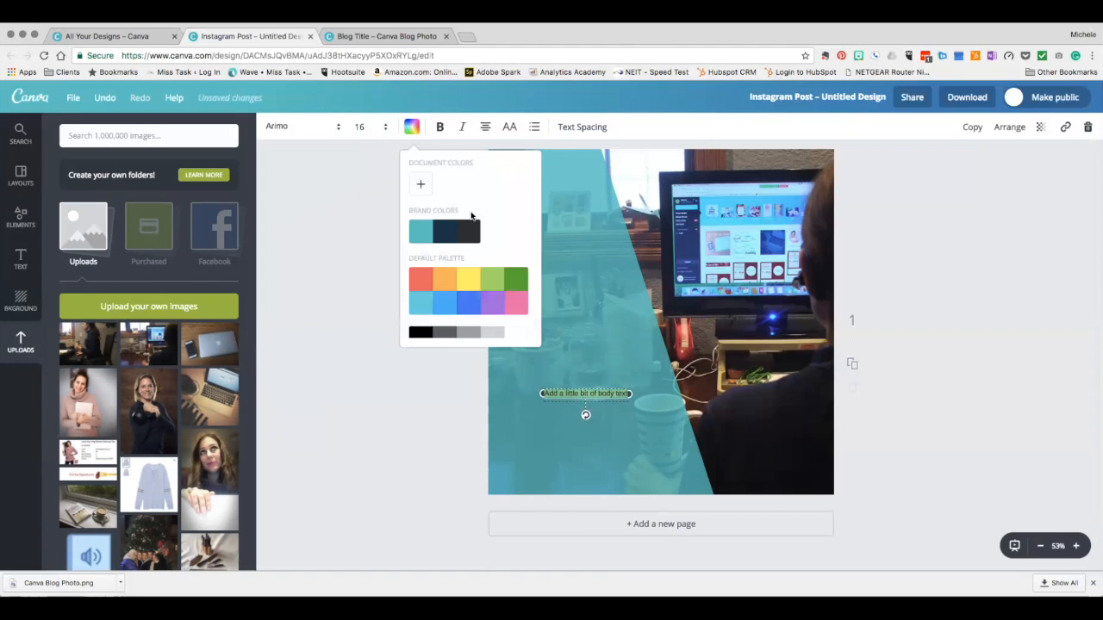
click(472, 236)
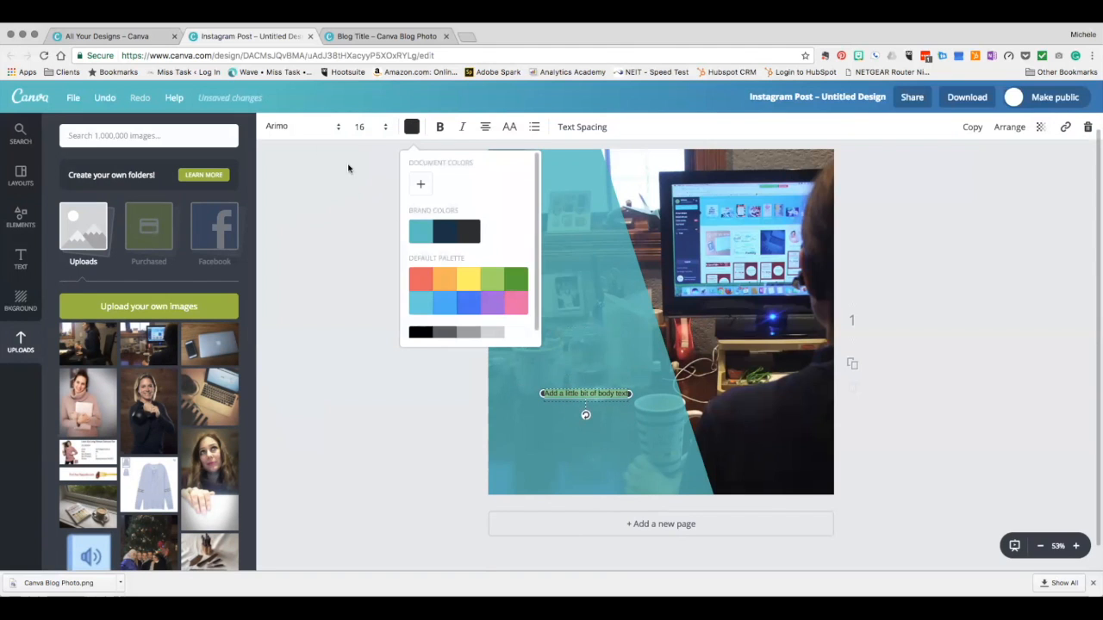
Step: Set the body text to read Canva in the Raleway font and place a copy of it near the teal shape's lower edge
click(284, 131)
scroll(370, 373, down, 10)
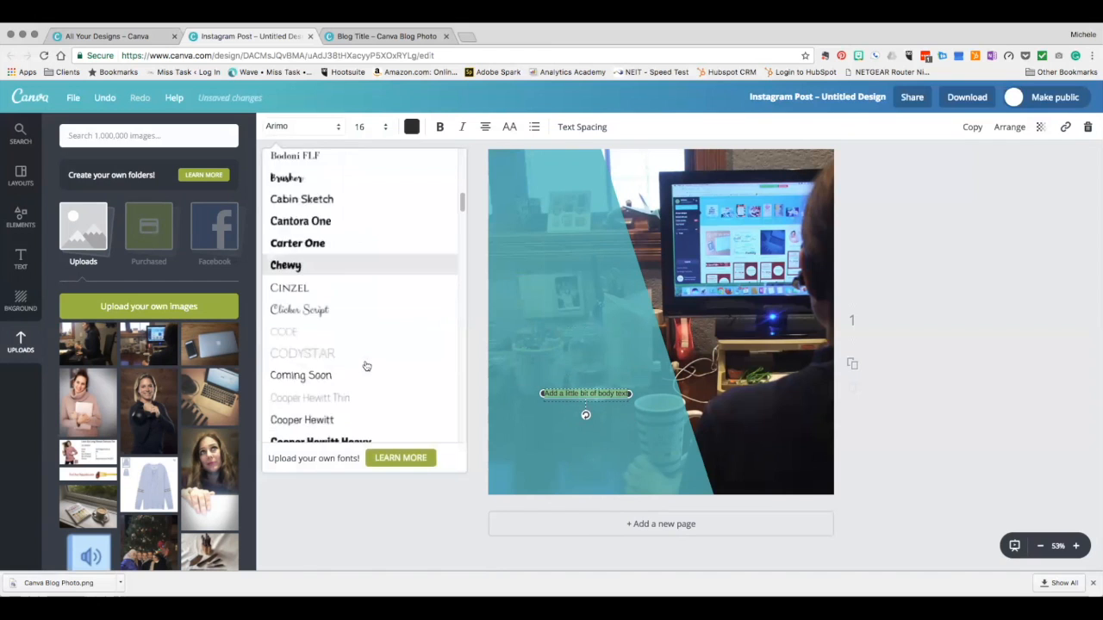
scroll(365, 366, down, 10)
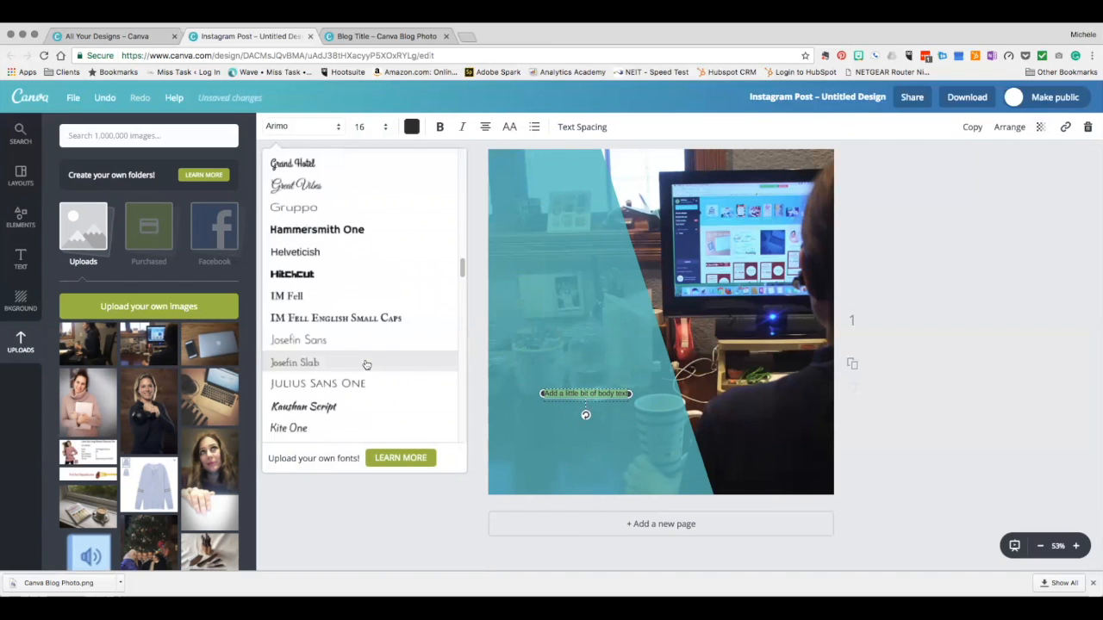
scroll(365, 367, down, 8)
scroll(363, 364, up, 3)
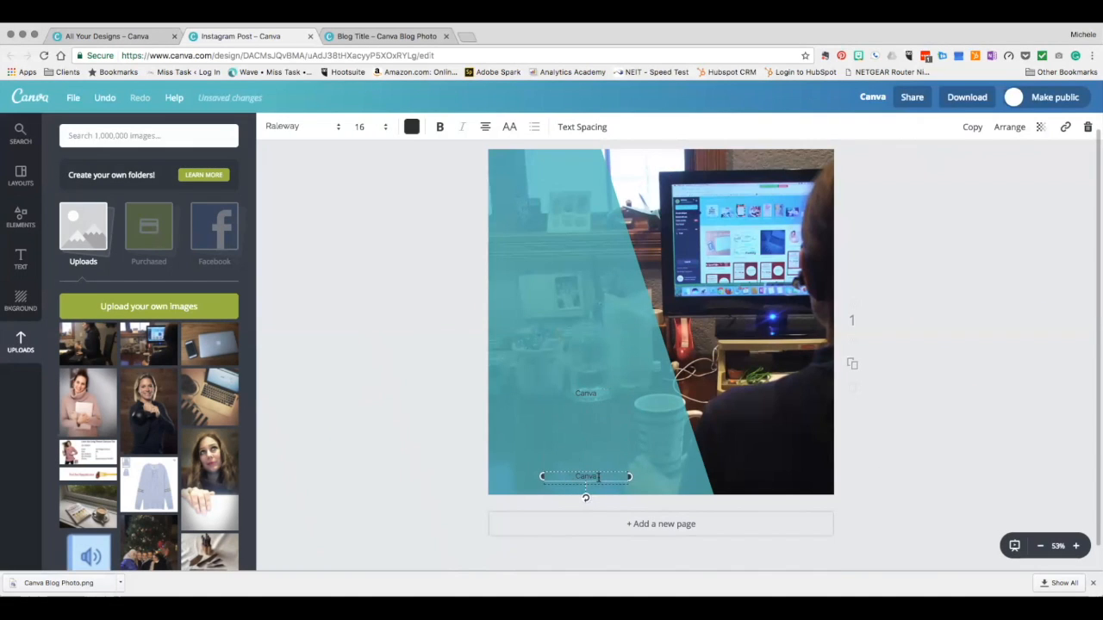
Step: Raise the lower copy of the text slightly, replace its wording with Photo Design in 10 minutes and set its size to 24
drag(559, 475, 598, 467)
double_click(587, 466)
text(Phot)
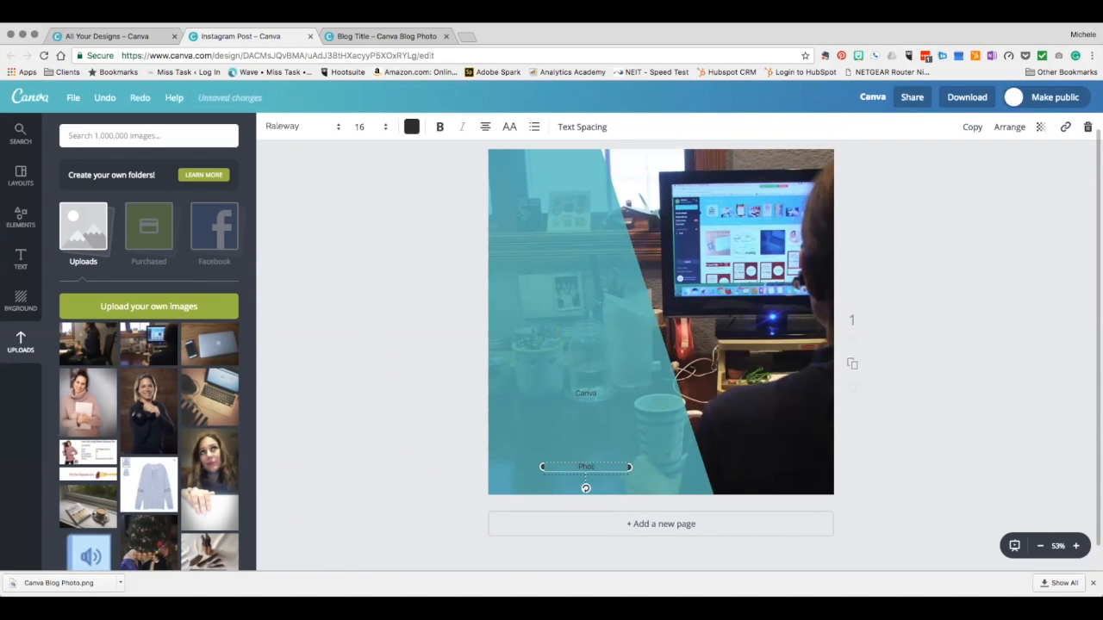
text(o Design in 10 minutes)
click(380, 127)
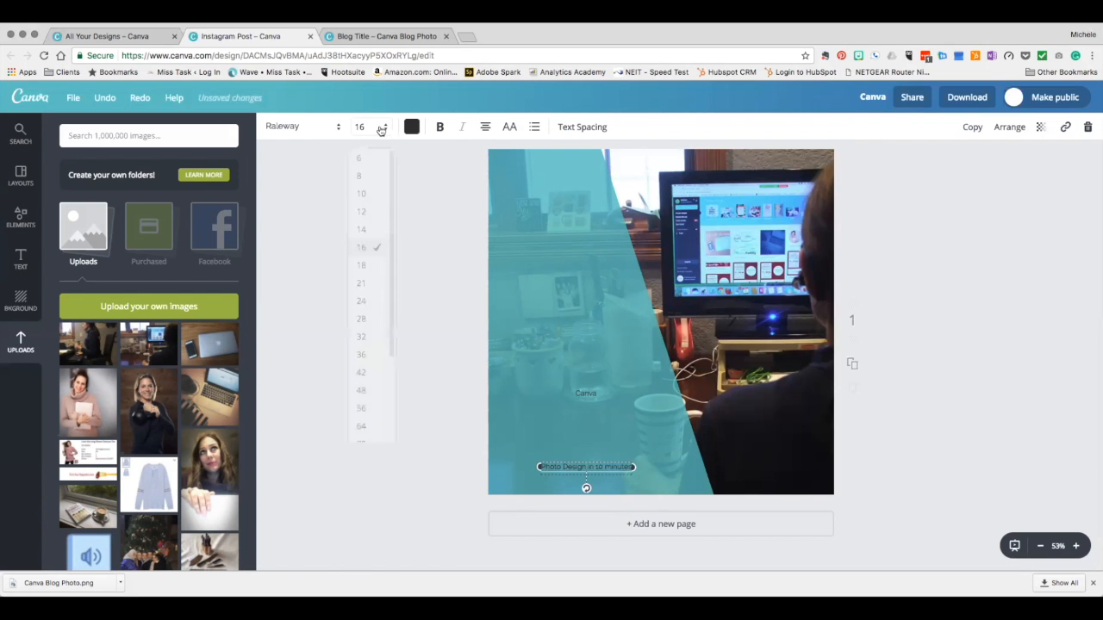
click(362, 301)
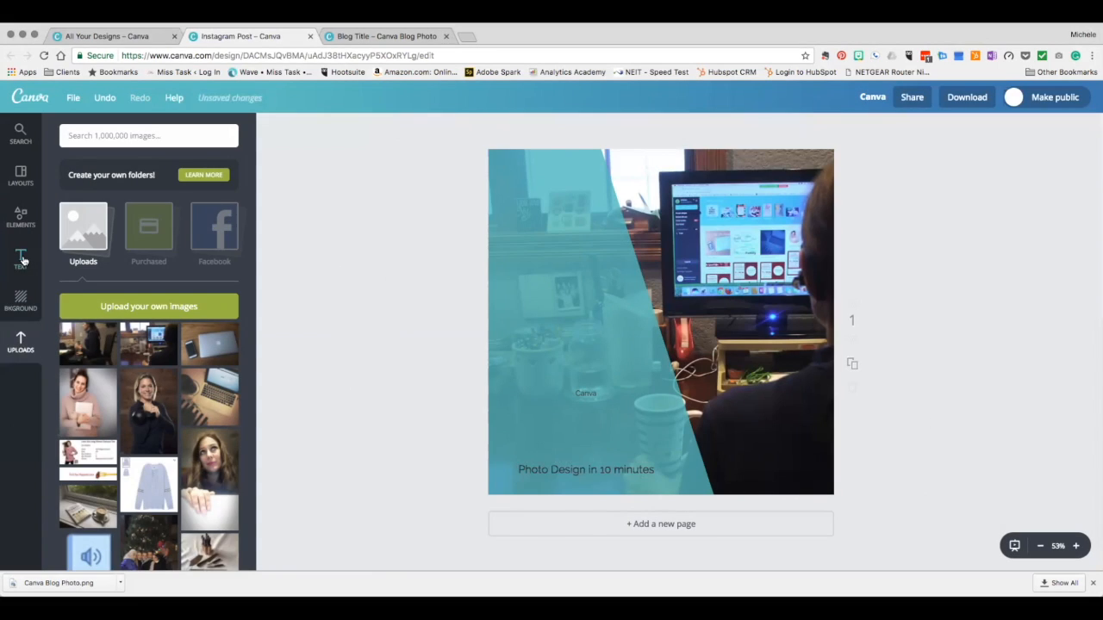
Step: Add a subheading between the two text lines and style it with the Playlist Script font and the dark navy brand color
click(21, 258)
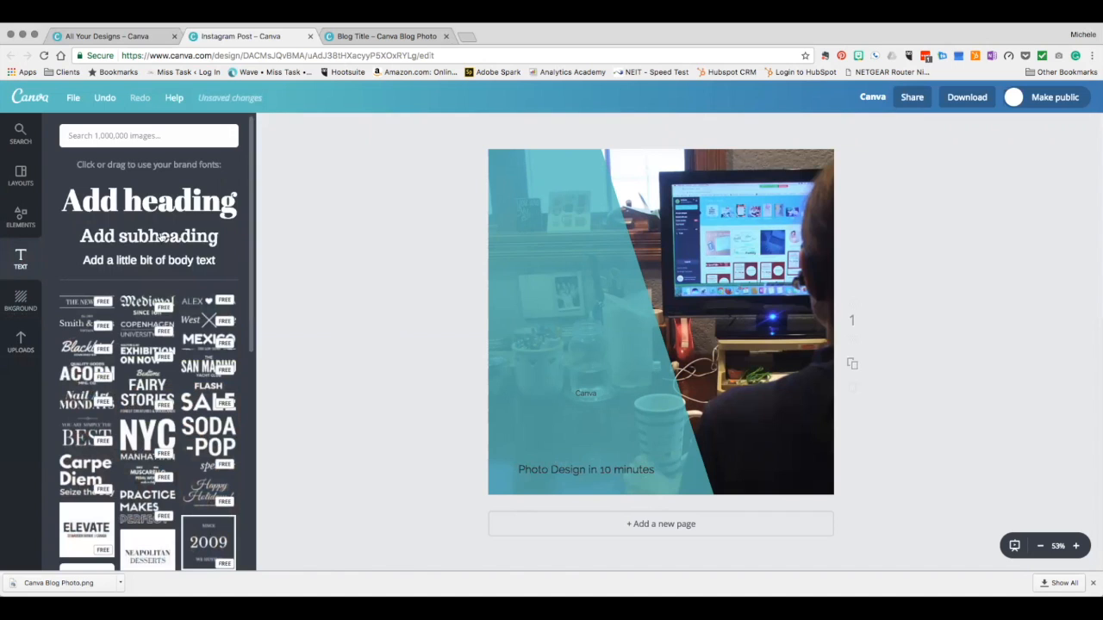
drag(185, 243, 619, 435)
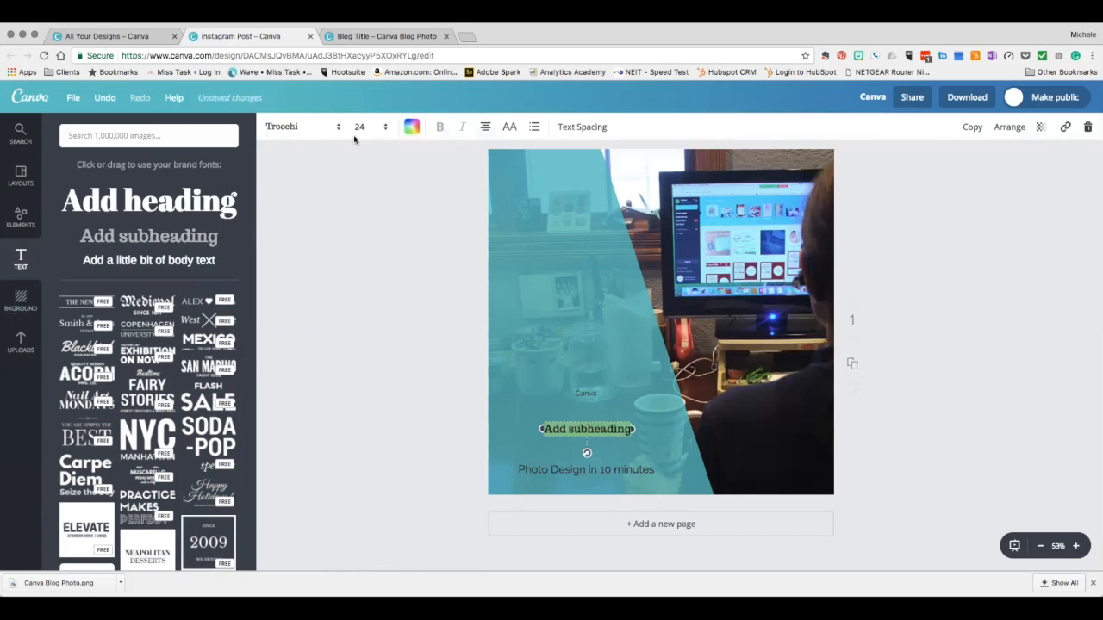
click(285, 127)
scroll(328, 365, down, 5)
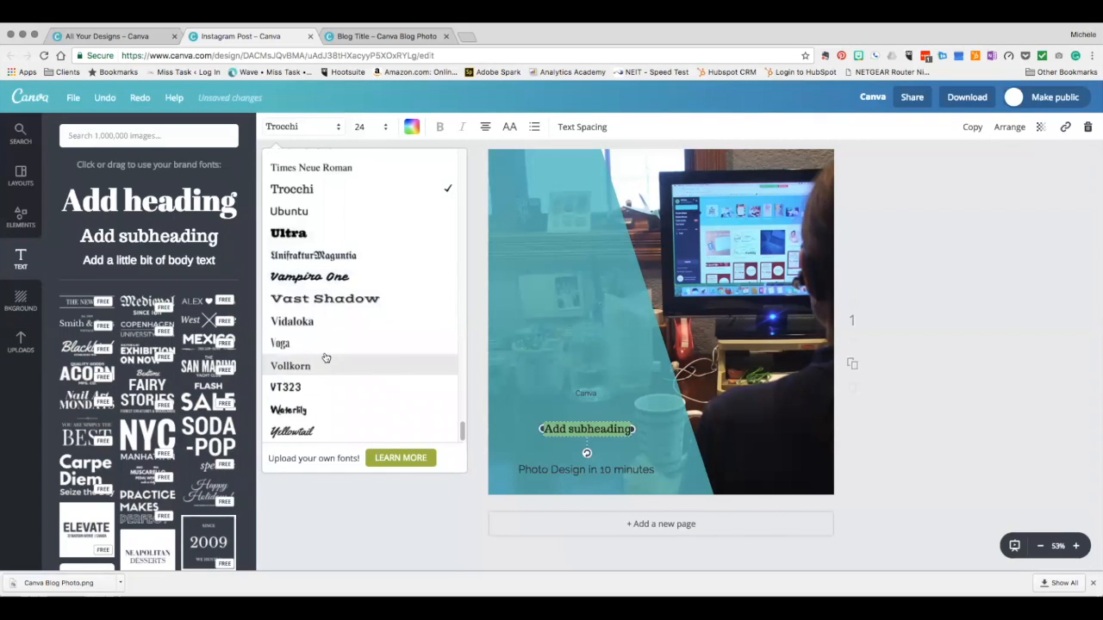
scroll(317, 365, up, 10)
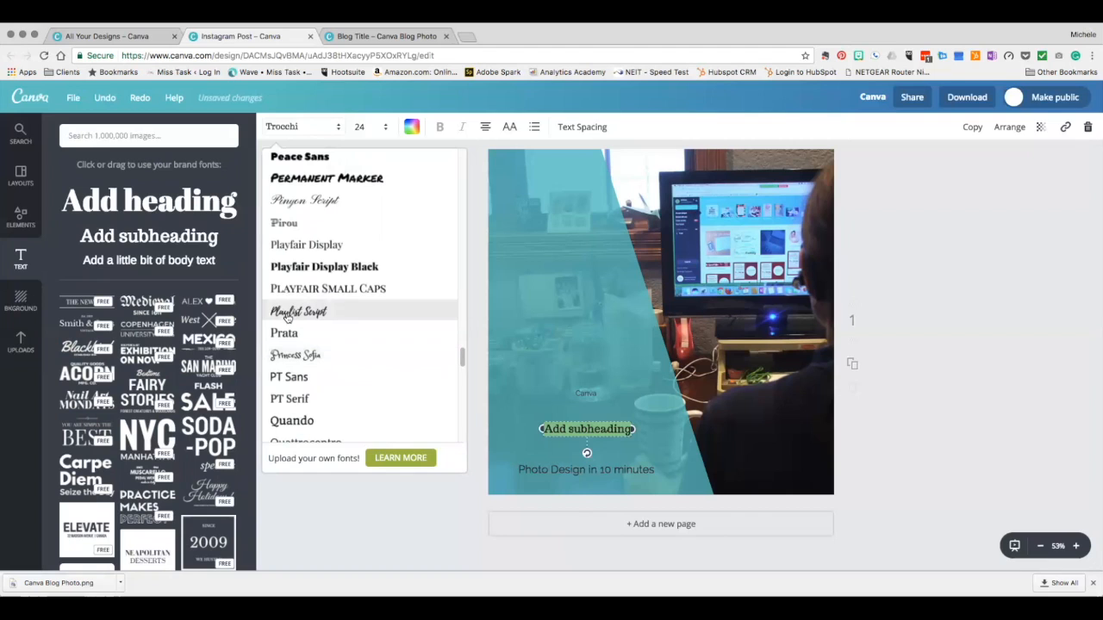
click(289, 315)
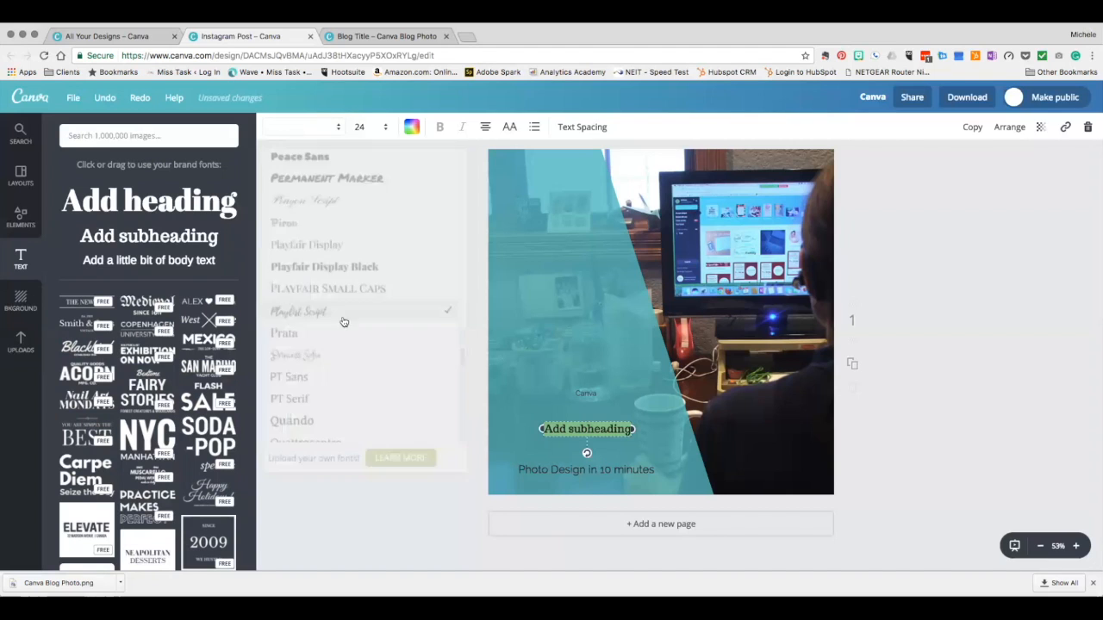
click(412, 130)
click(443, 237)
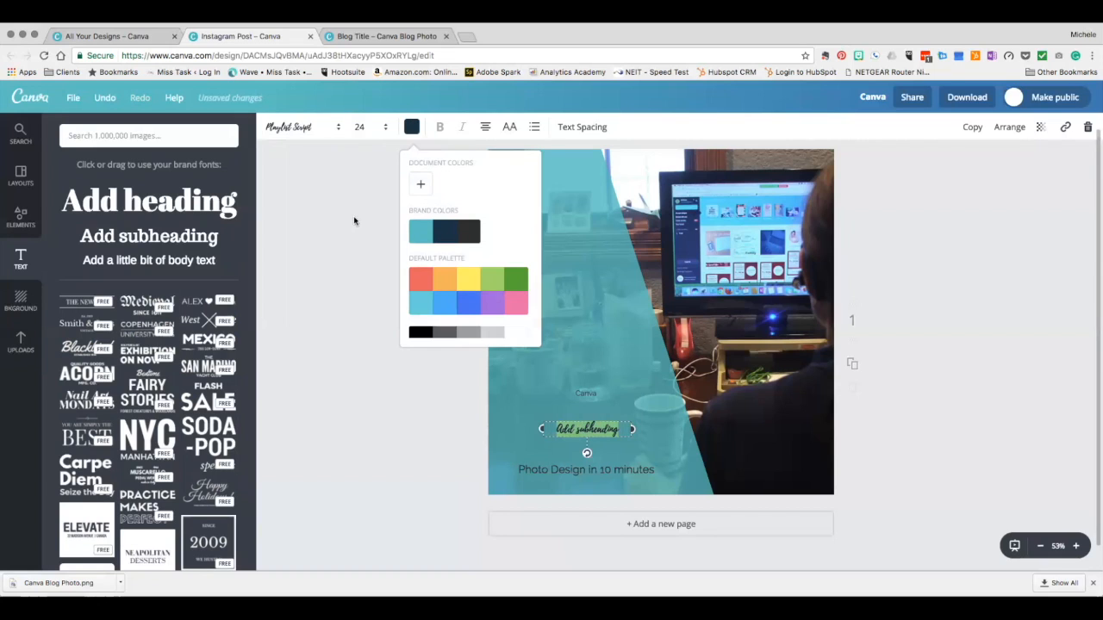
Step: Replace the subheading's wording with Amazing and set its size to 42
text(Amazing)
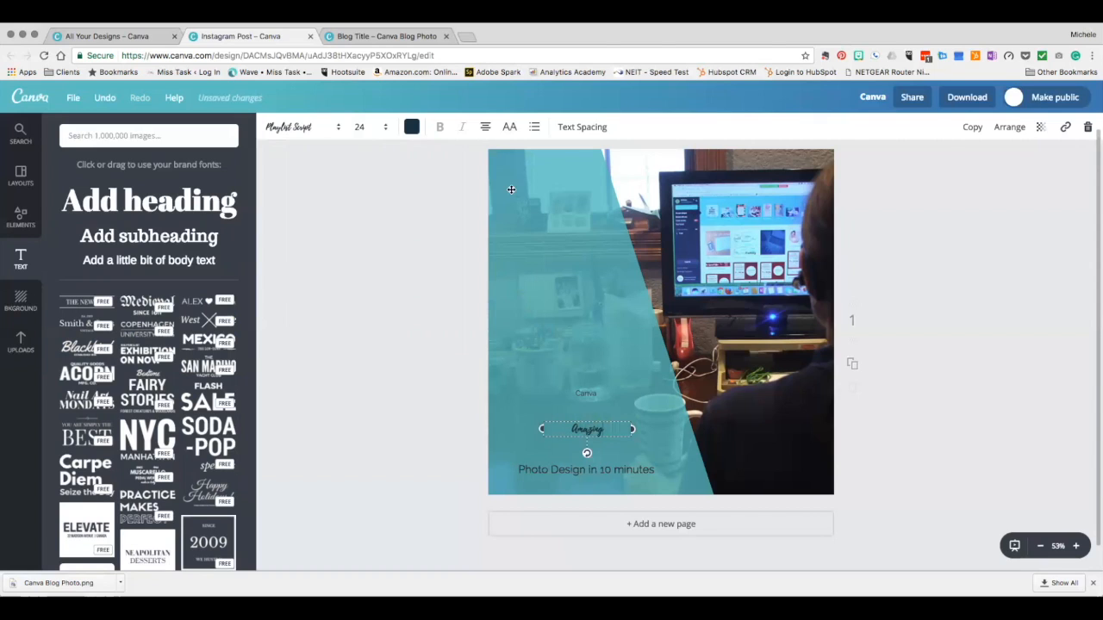
double_click(557, 429)
click(388, 127)
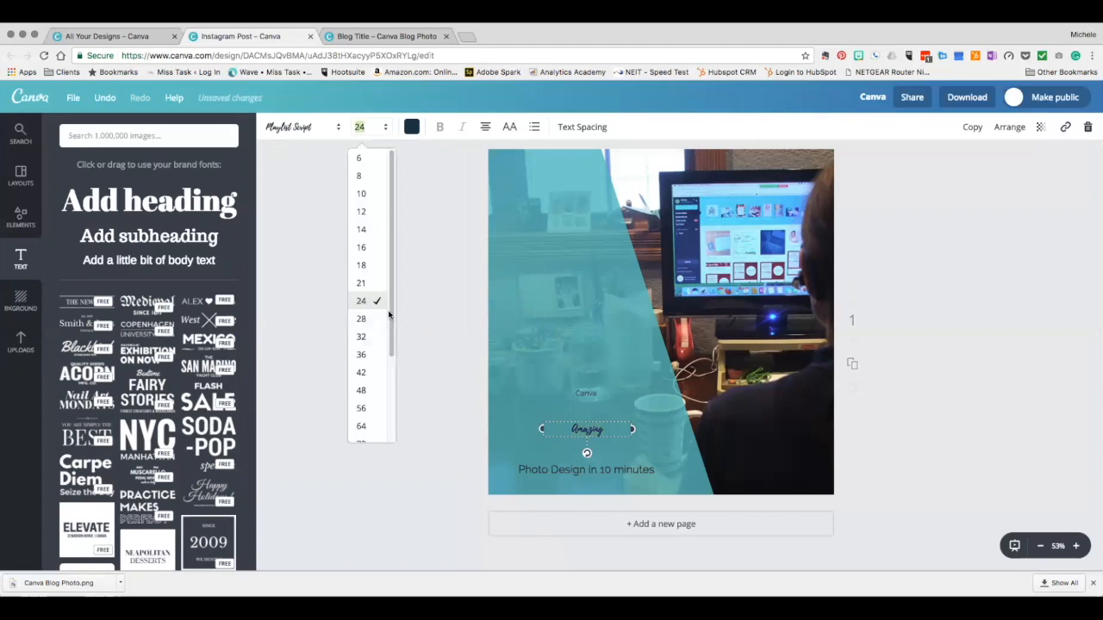
click(365, 376)
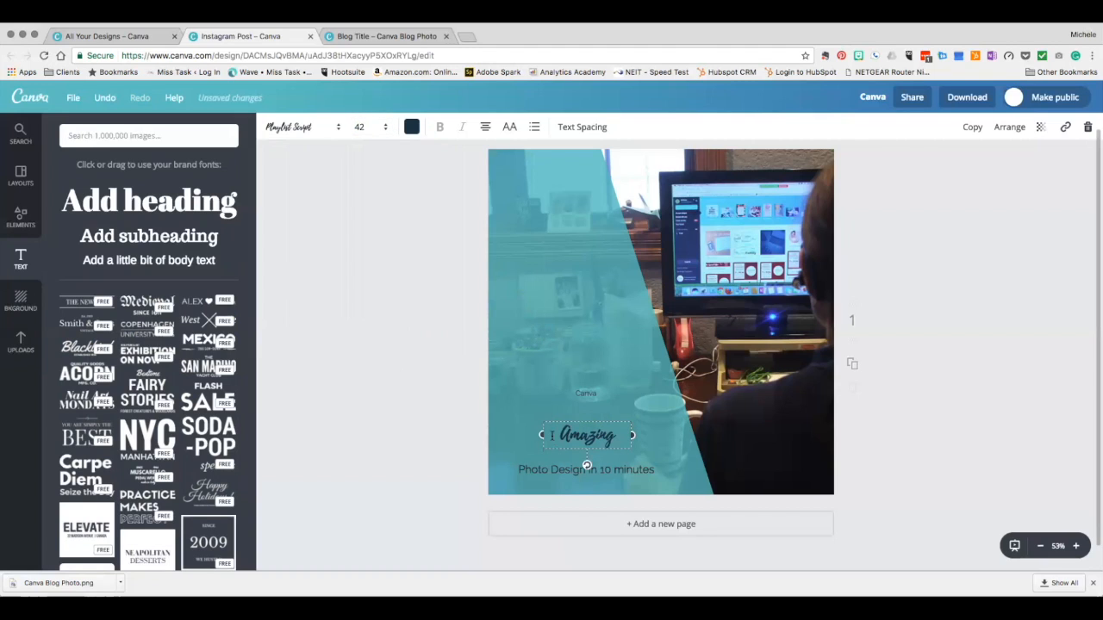
Step: Widen the Amazing text box on both sides and move it directly above the line Photo Design in 10 minutes
drag(541, 435, 521, 435)
drag(633, 435, 660, 435)
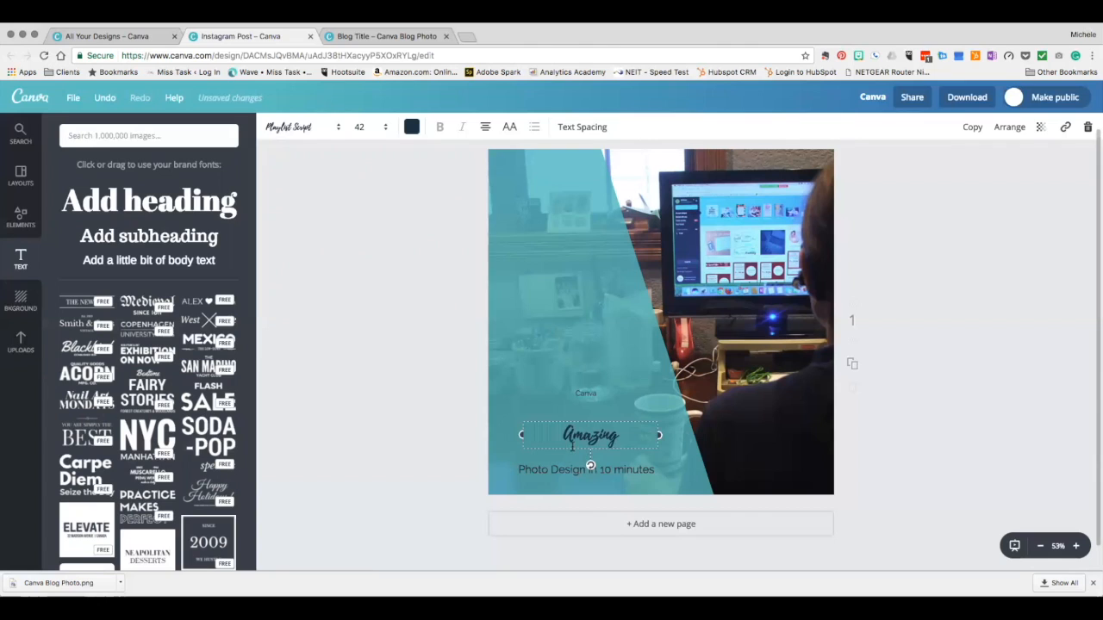
key(super+z)
drag(574, 449, 571, 466)
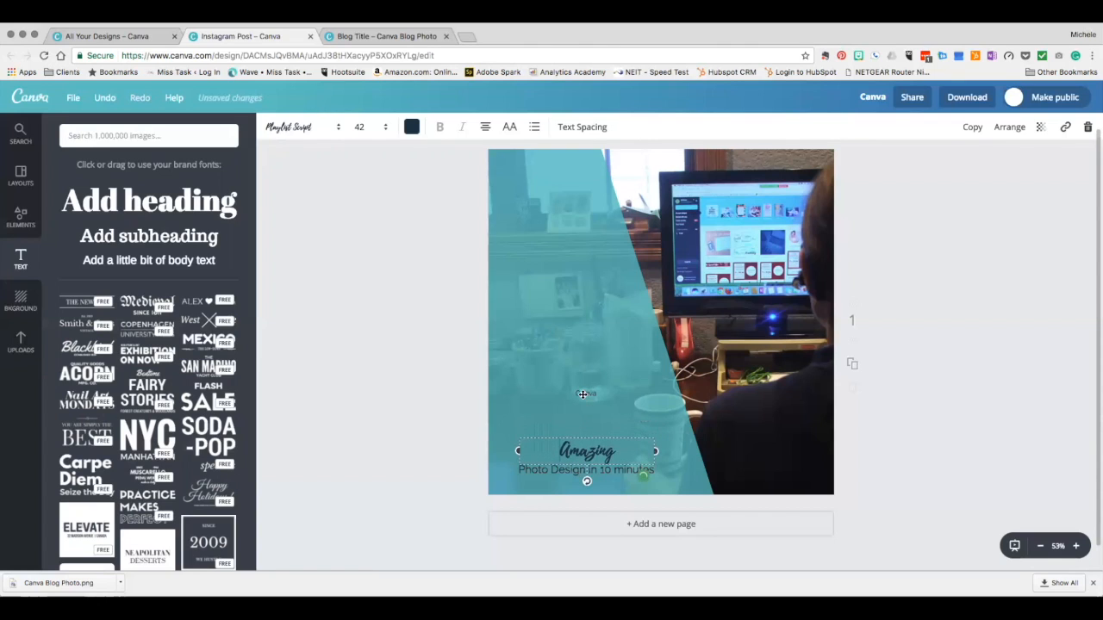
Step: Select the small Canva text line above Amazing
click(570, 397)
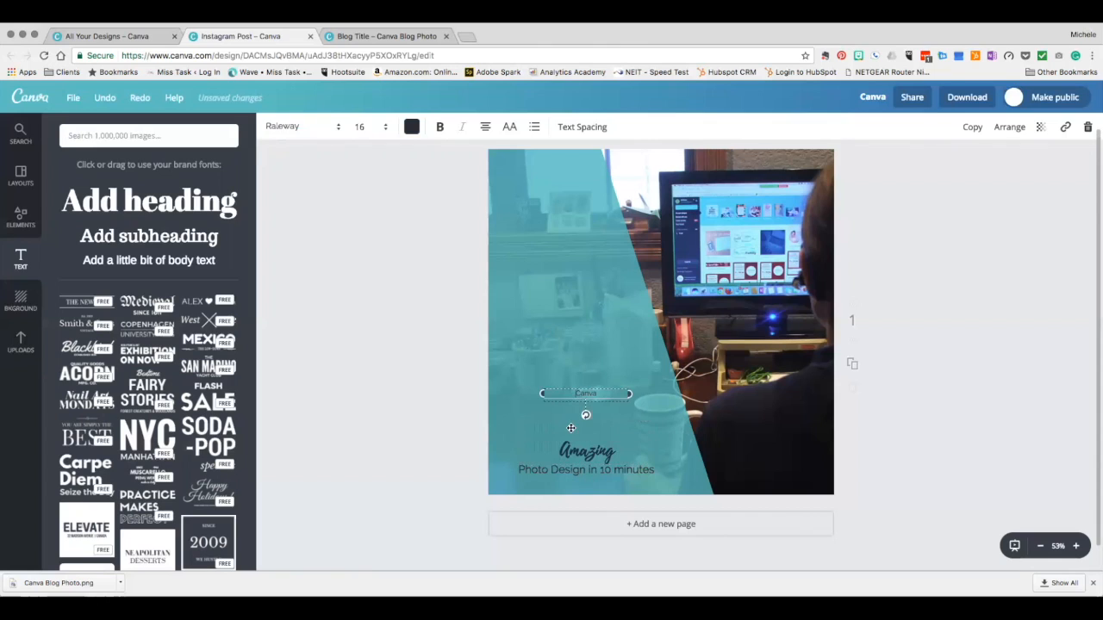